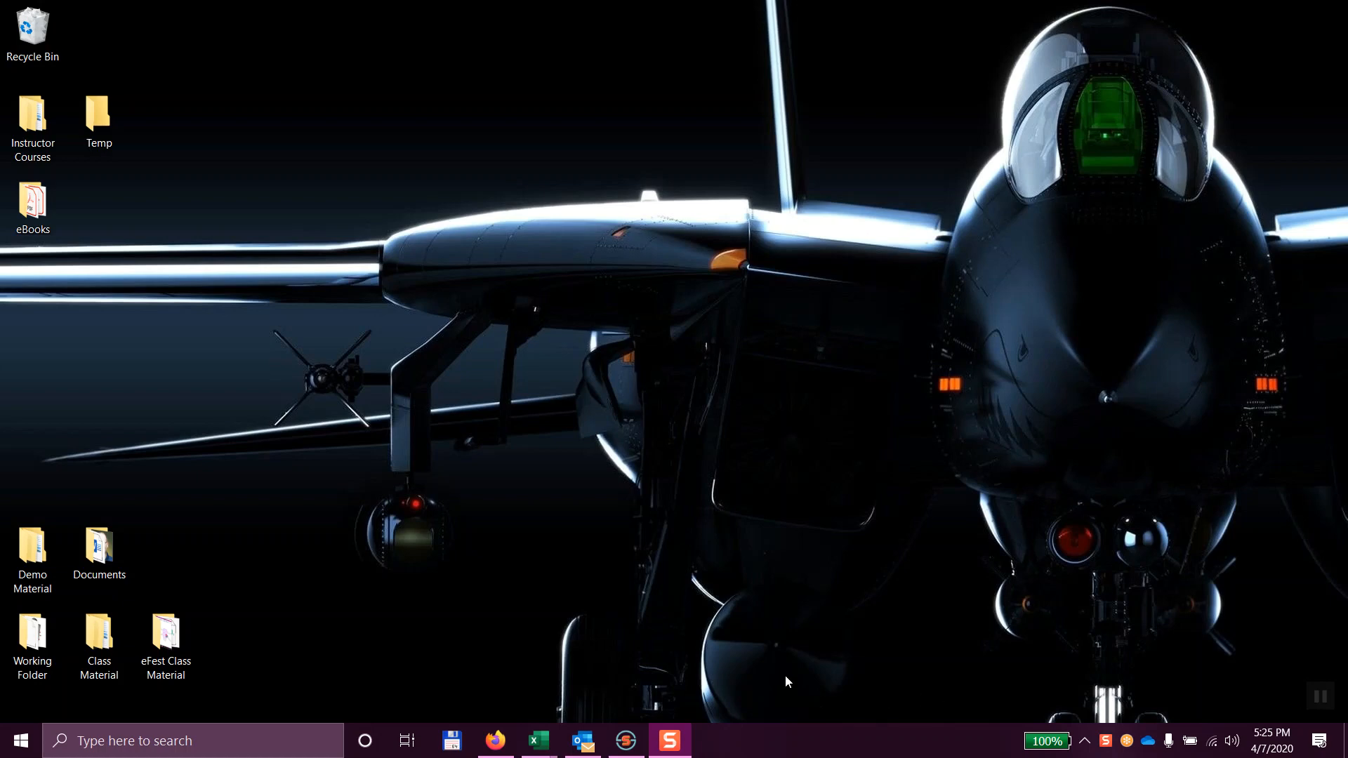
Switch to SimSolid and import the geometry file Drone Body.step from the eFest Class Material folder
{"action": "left_click", "coordinate": [636, 743]}
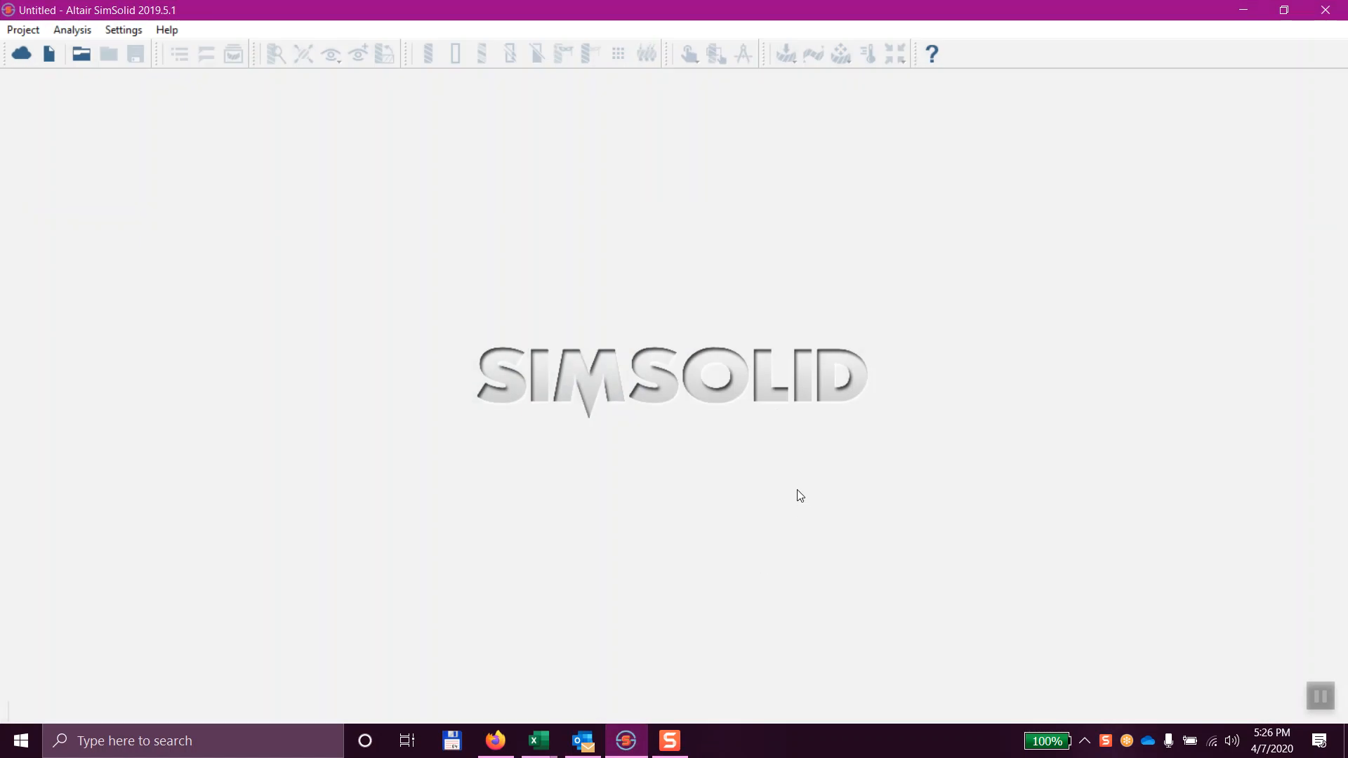
{"action": "left_click", "coordinate": [1320, 701]}
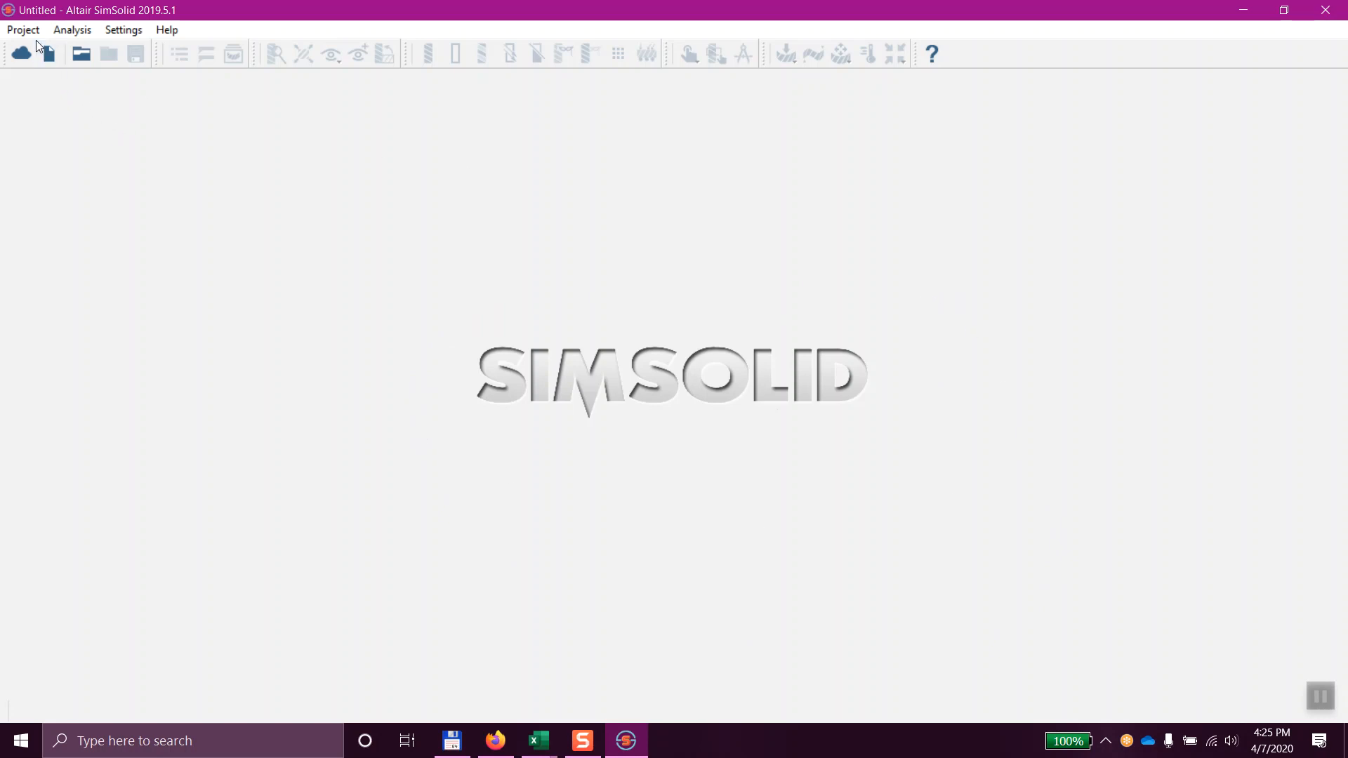
{"action": "left_click", "coordinate": [19, 31]}
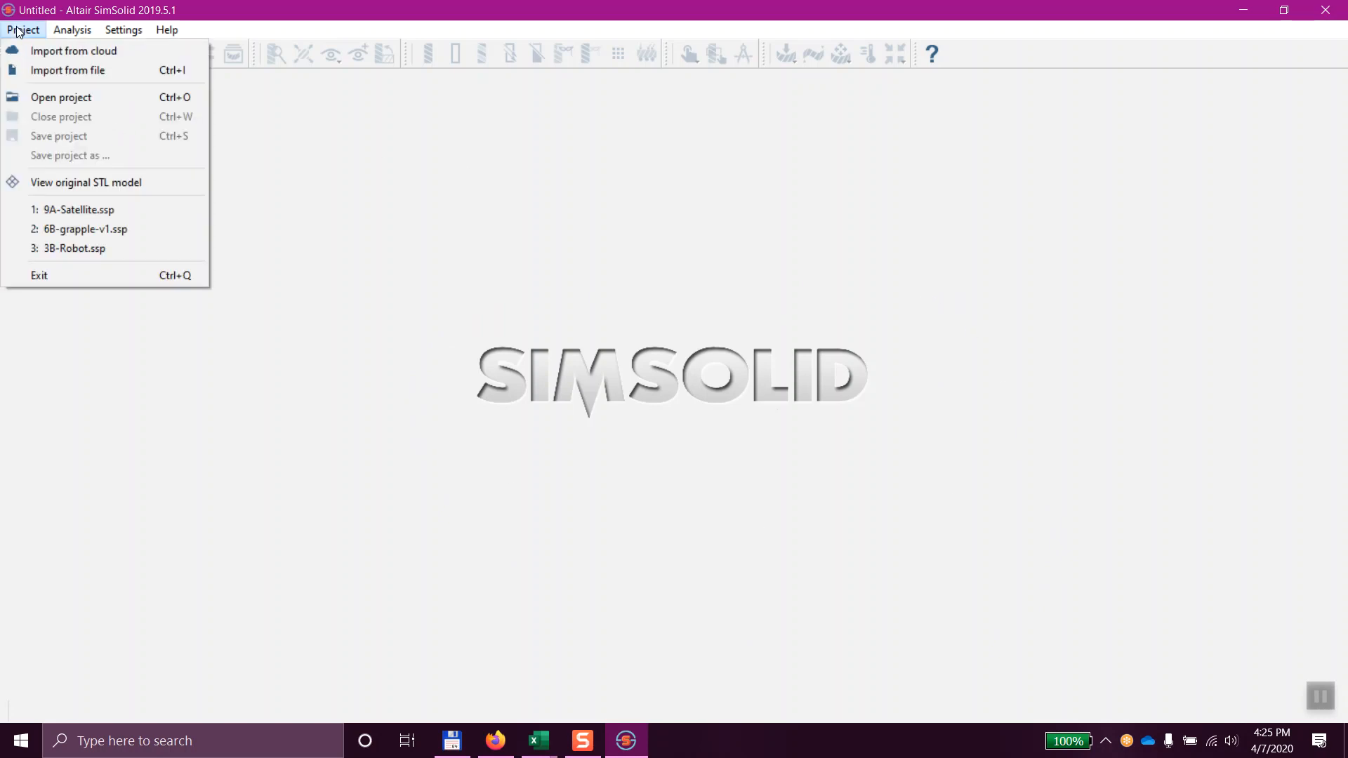
{"action": "left_click", "coordinate": [371, 156]}
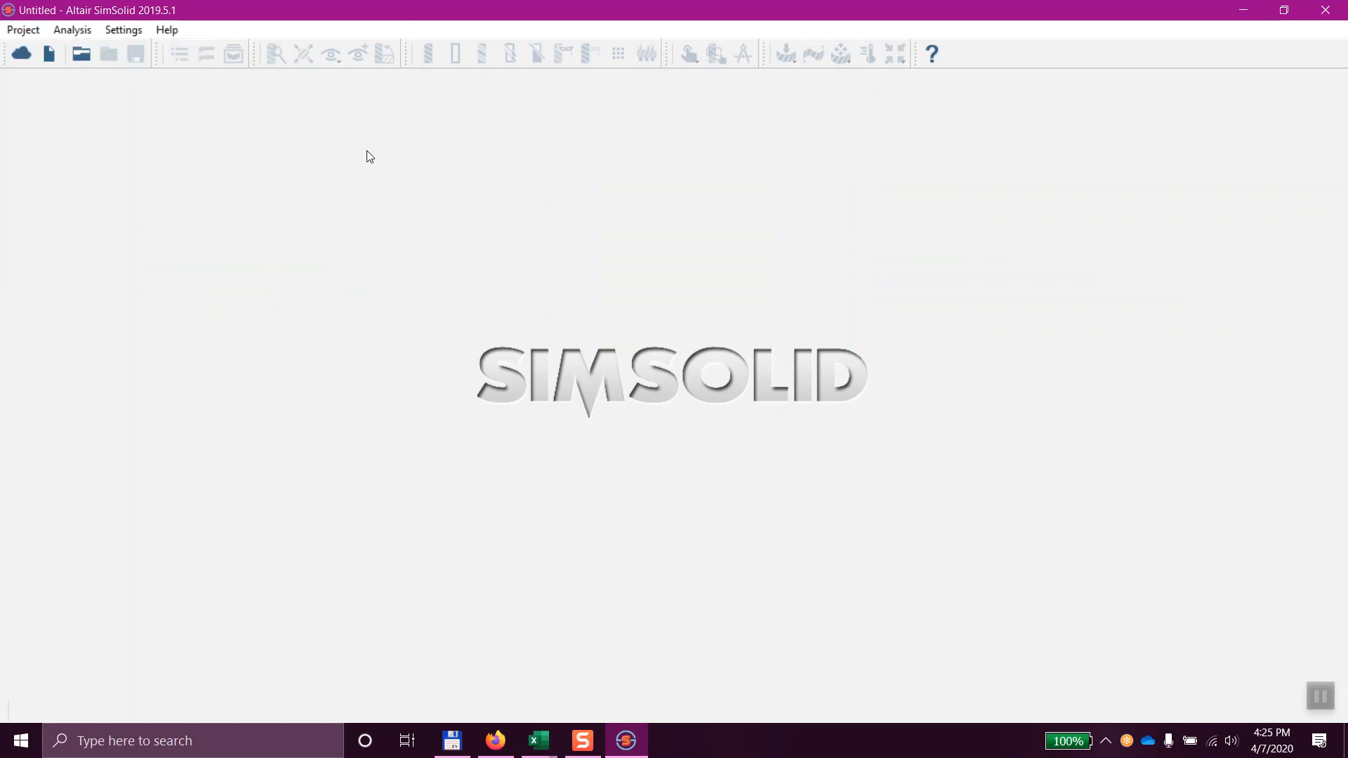
{"action": "left_click", "coordinate": [47, 53]}
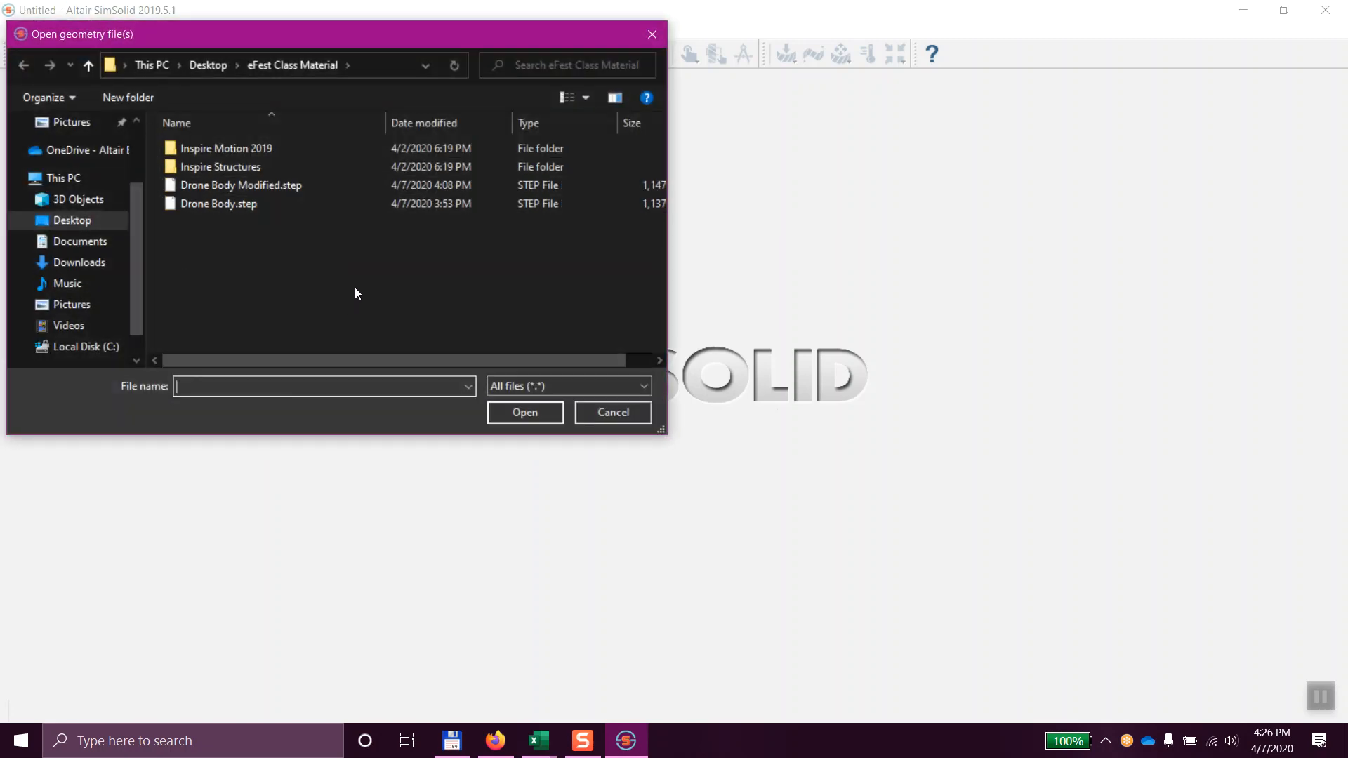
{"action": "double_click", "coordinate": [214, 204]}
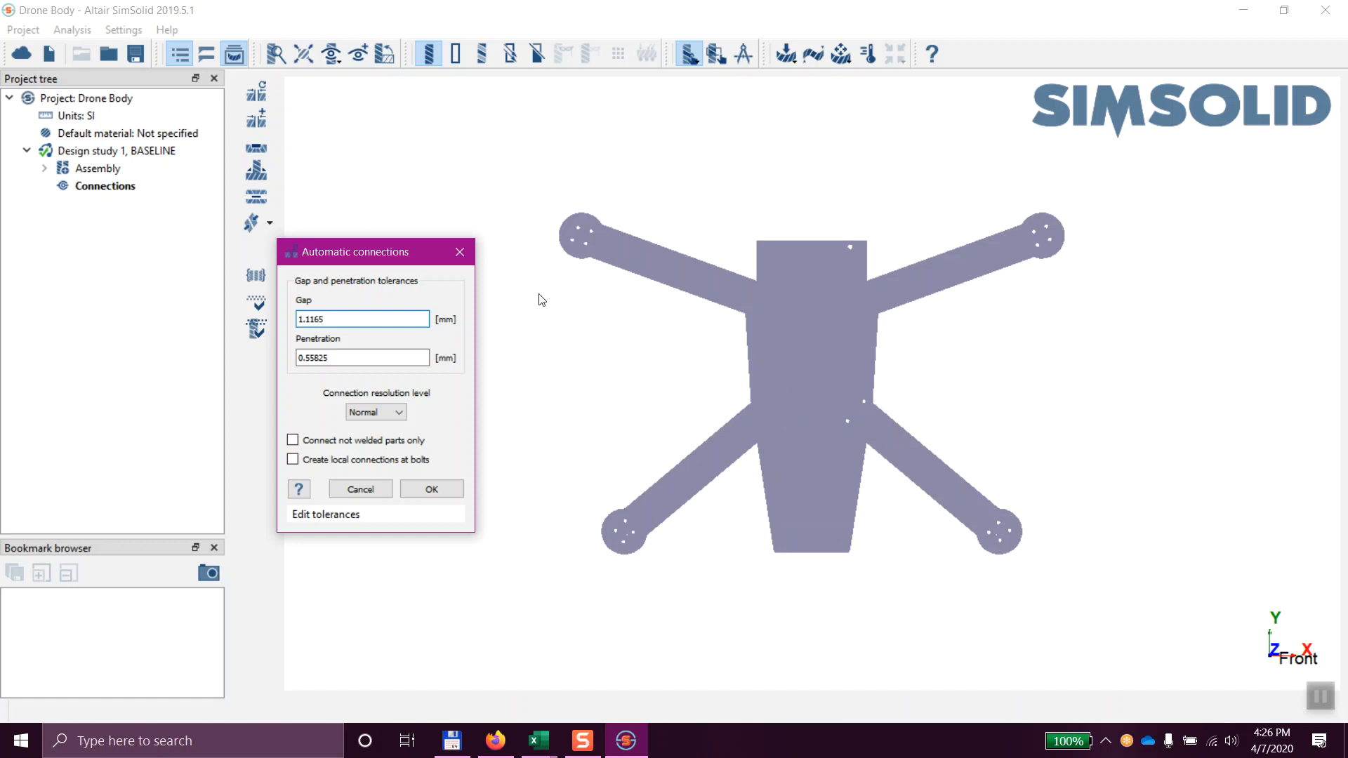
Create automatic connections with a 1.1165 mm gap, 0.55825 mm penetration and Normal connection resolution
{"action": "left_click_drag", "start_coordinate": [363, 258], "coordinate": [443, 190]}
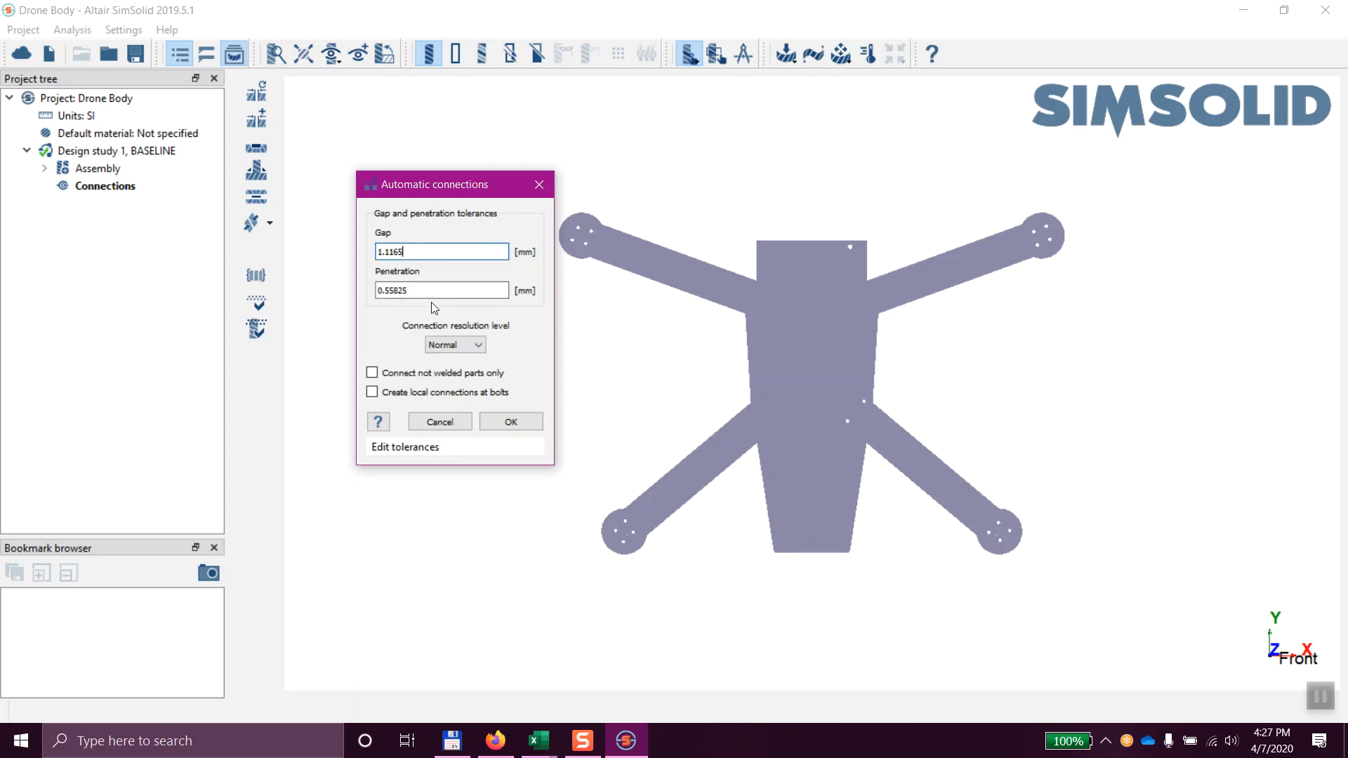
{"action": "left_click", "coordinate": [466, 347]}
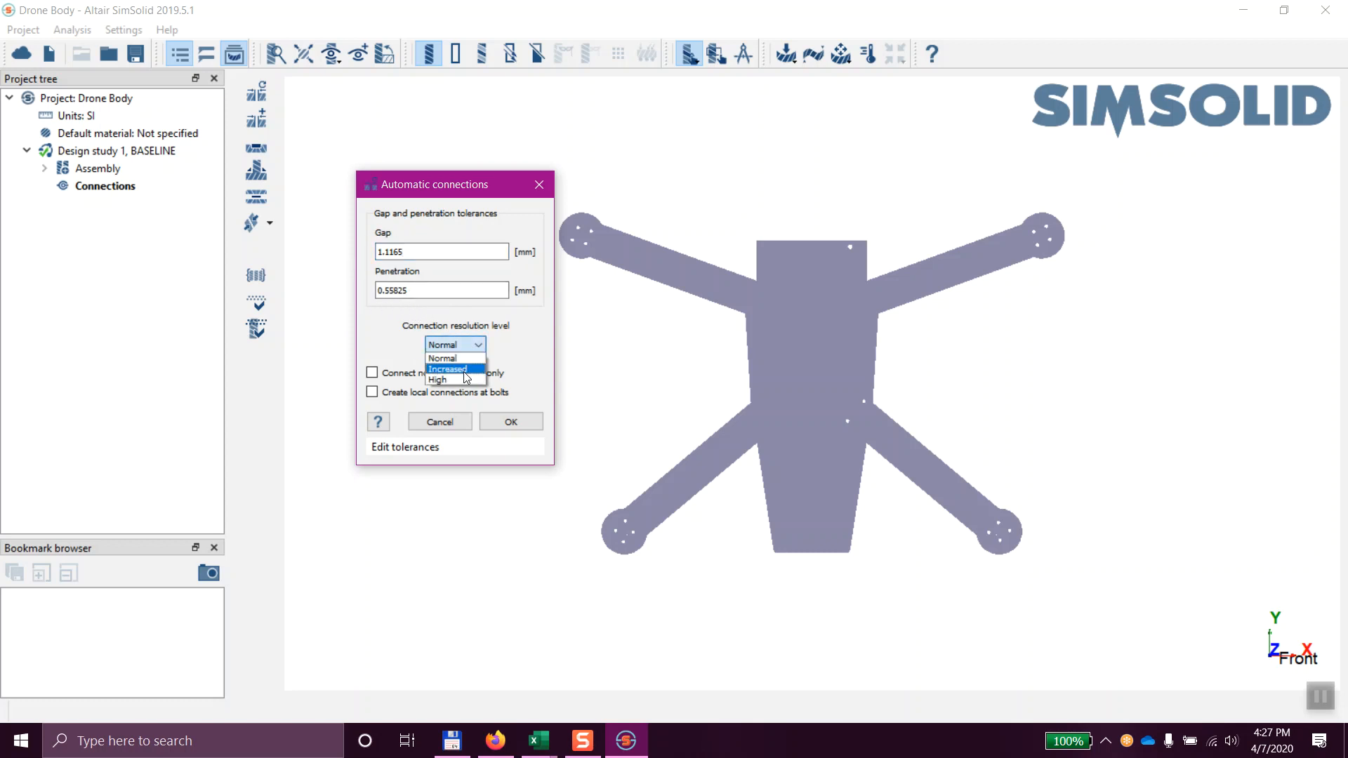
{"action": "left_click", "coordinate": [517, 333]}
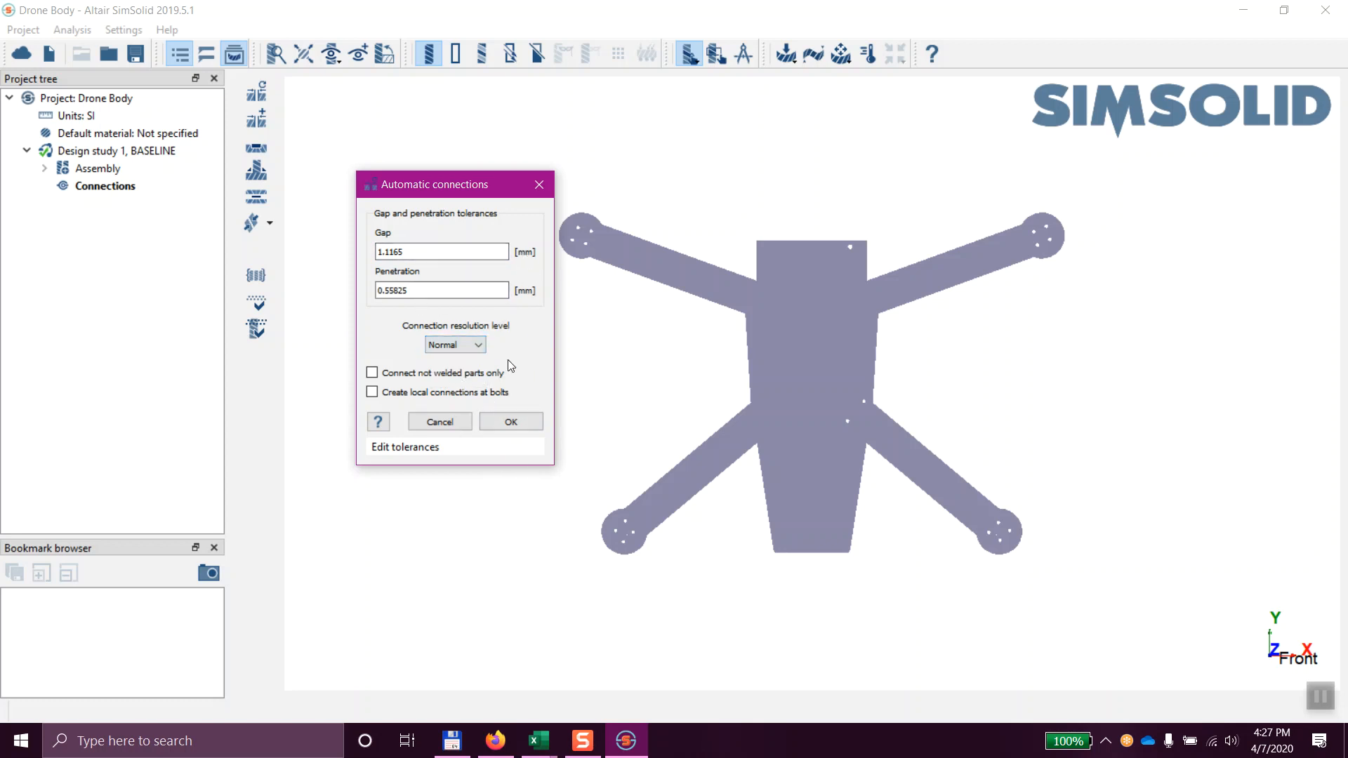
{"action": "left_click", "coordinate": [511, 421]}
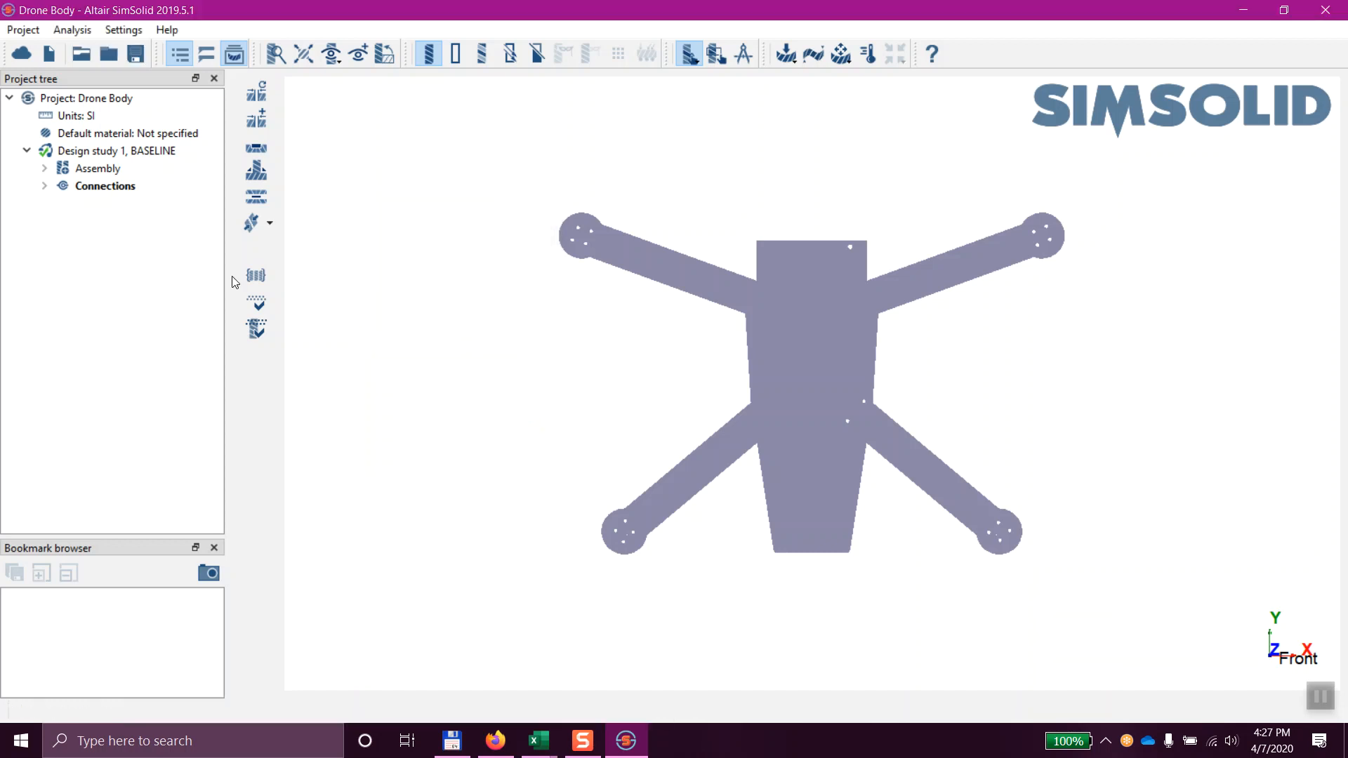
Check the list of regular connections, then examine the drone body in 3D from an angled view
{"action": "left_click", "coordinate": [44, 187]}
{"action": "left_click", "coordinate": [62, 204]}
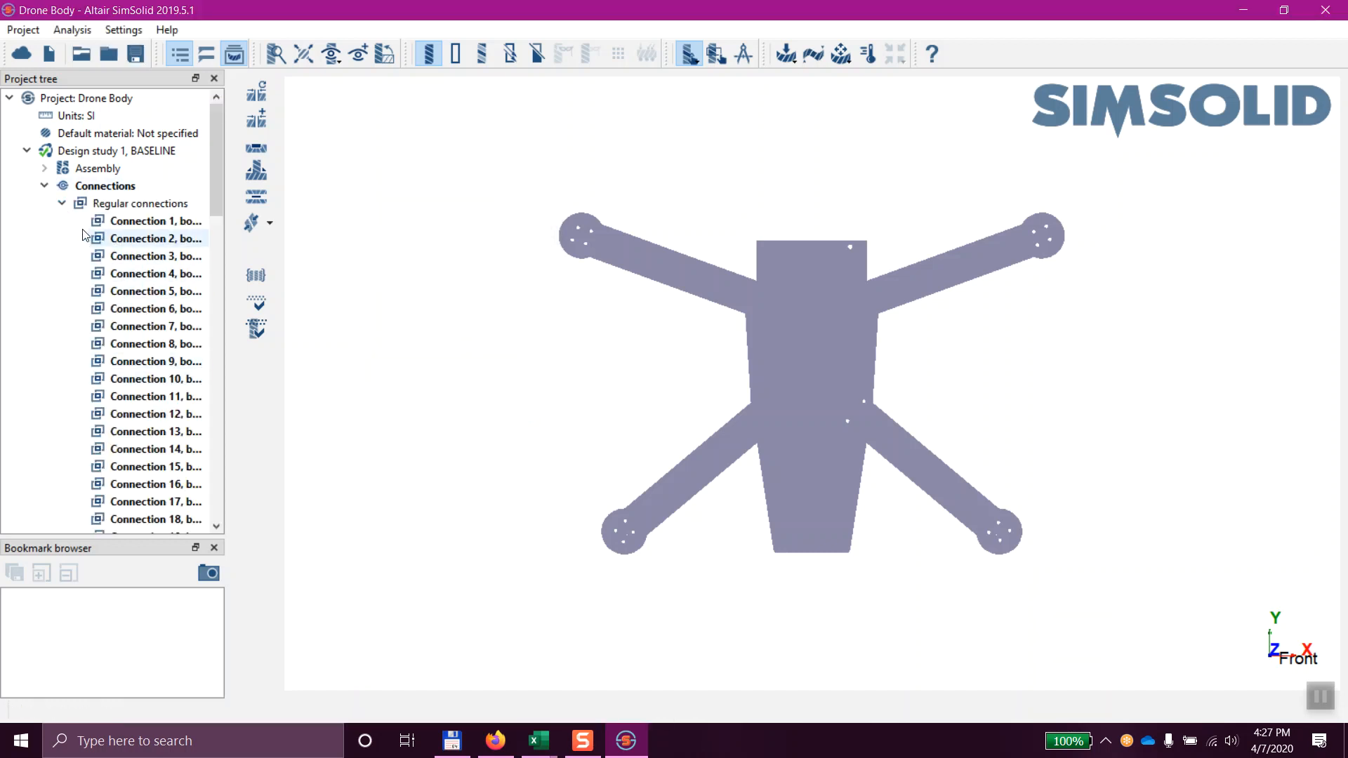
{"action": "left_click", "coordinate": [44, 186]}
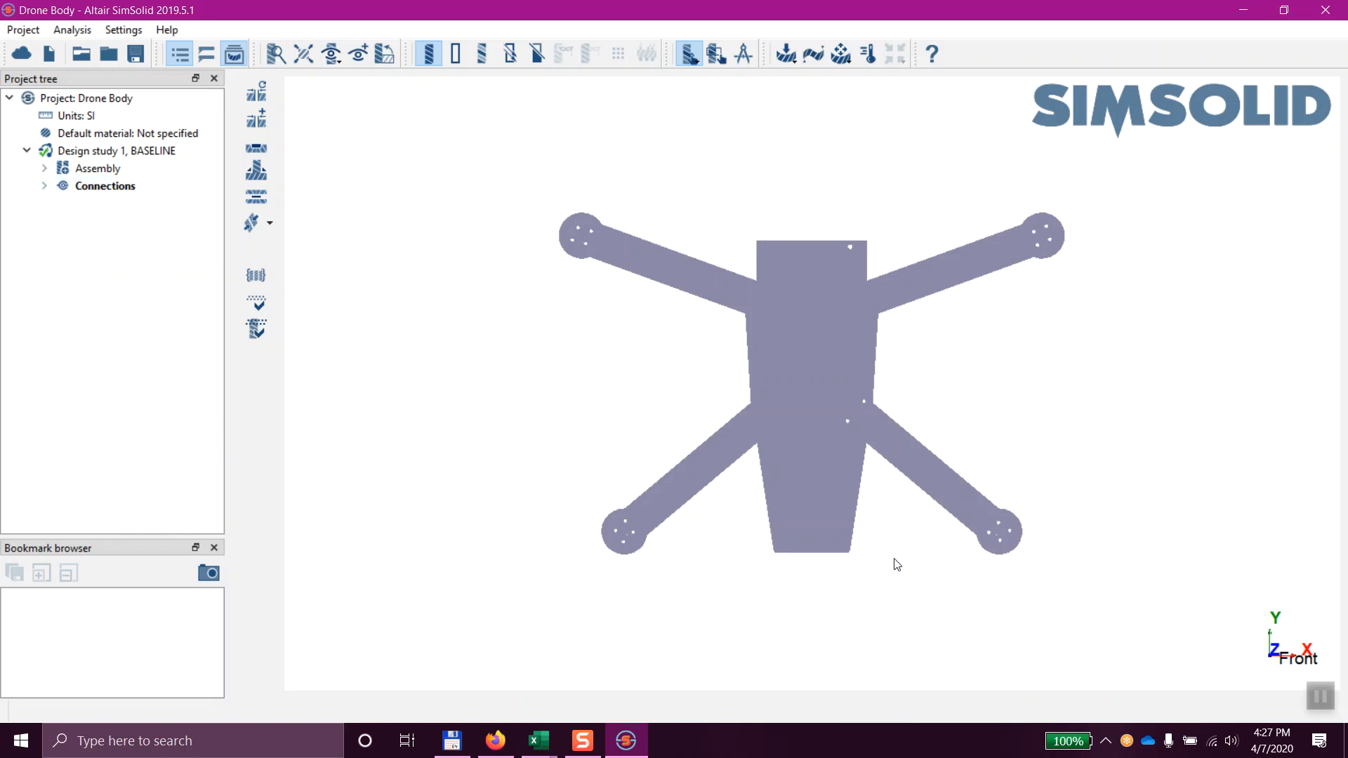
{"action": "left_click_drag", "start_coordinate": [897, 575], "coordinate": [948, 418]}
{"action": "right_click_drag", "start_coordinate": [948, 424], "coordinate": [896, 449]}
{"action": "scroll", "coordinate": [785, 429], "scroll_direction": "up", "scroll_amount": 5}
{"action": "scroll", "coordinate": [632, 442], "scroll_direction": "down", "scroll_amount": 6}
{"action": "scroll", "coordinate": [601, 312], "scroll_direction": "up", "scroll_amount": 4}
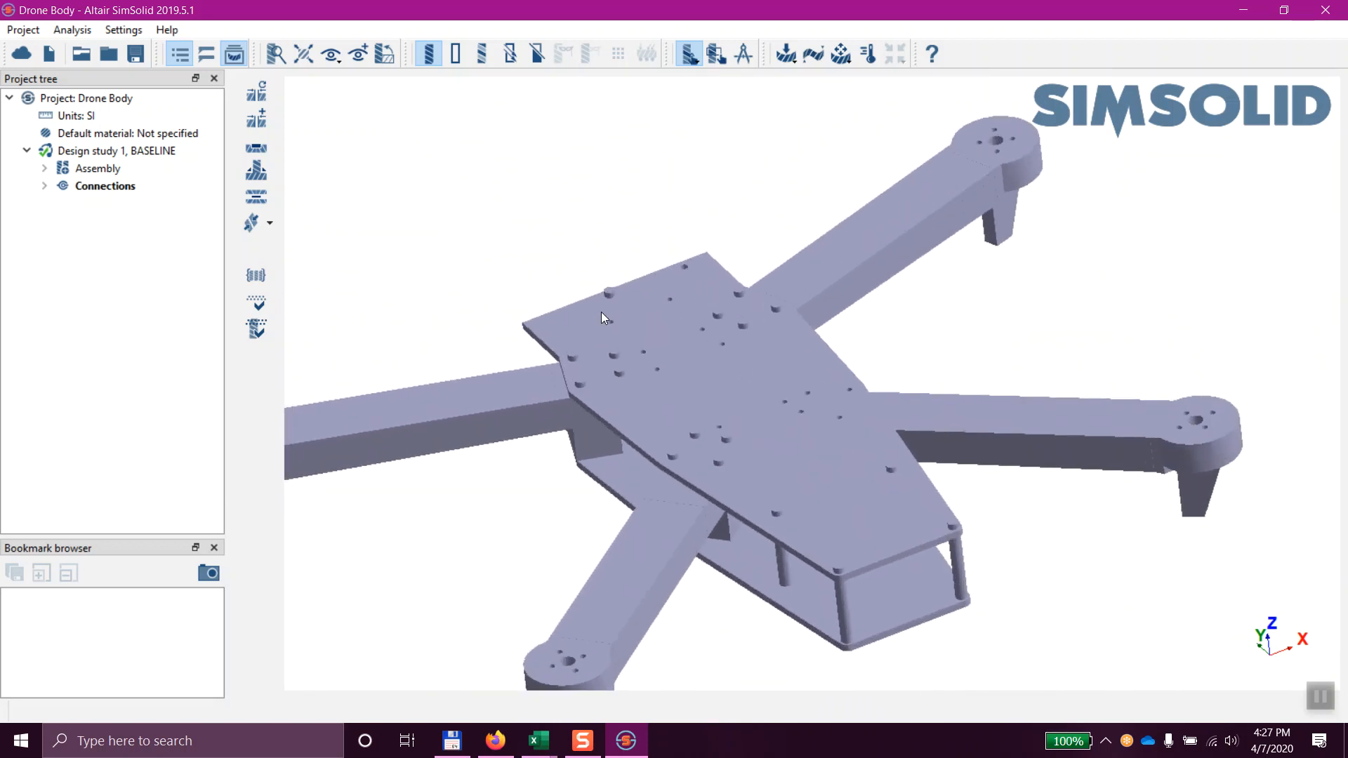
{"action": "scroll", "coordinate": [601, 312], "scroll_direction": "up", "scroll_amount": 3}
{"action": "scroll", "coordinate": [606, 304], "scroll_direction": "down", "scroll_amount": 4}
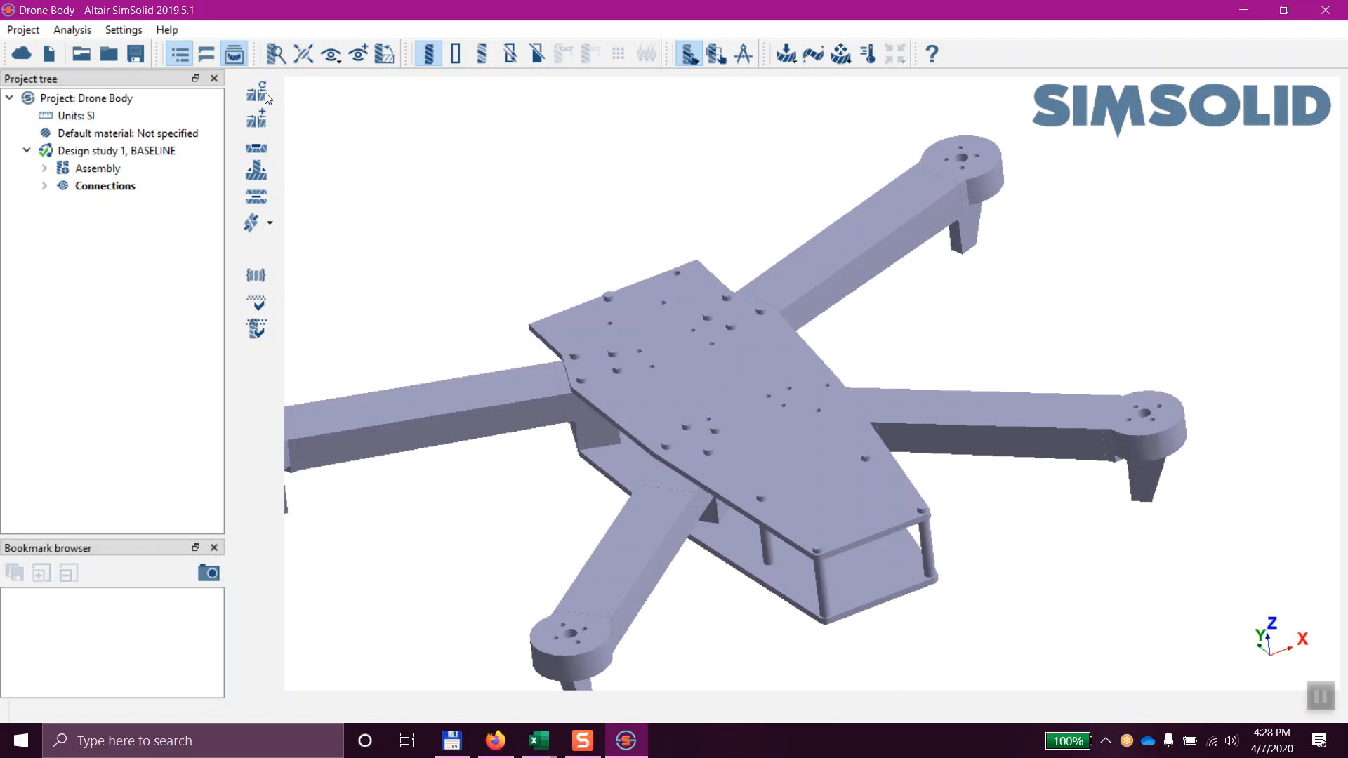
Compare the SIMSOLID and SOLIDWORKS mouse types in the mouse settings and leave without applying a change
{"action": "left_click", "coordinate": [125, 30]}
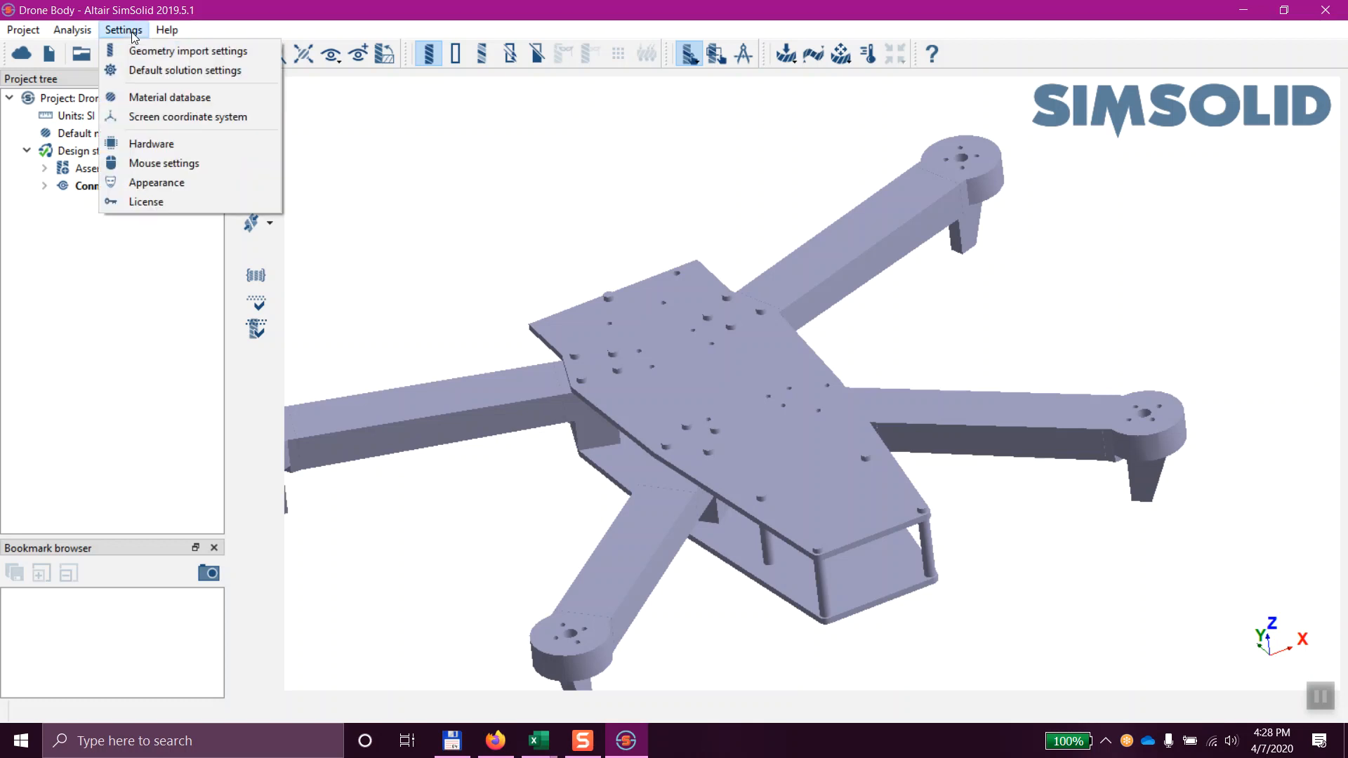
{"action": "left_click", "coordinate": [187, 166]}
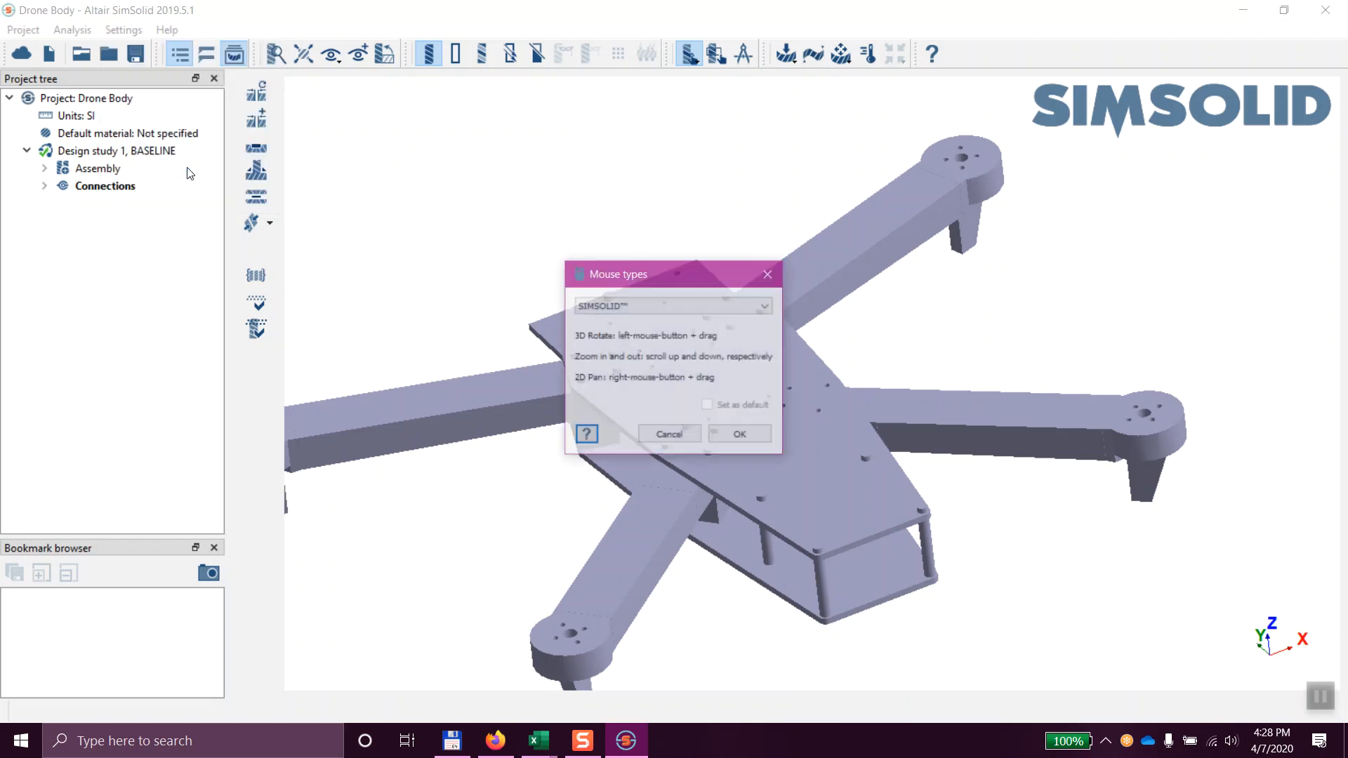
{"action": "left_click", "coordinate": [642, 305]}
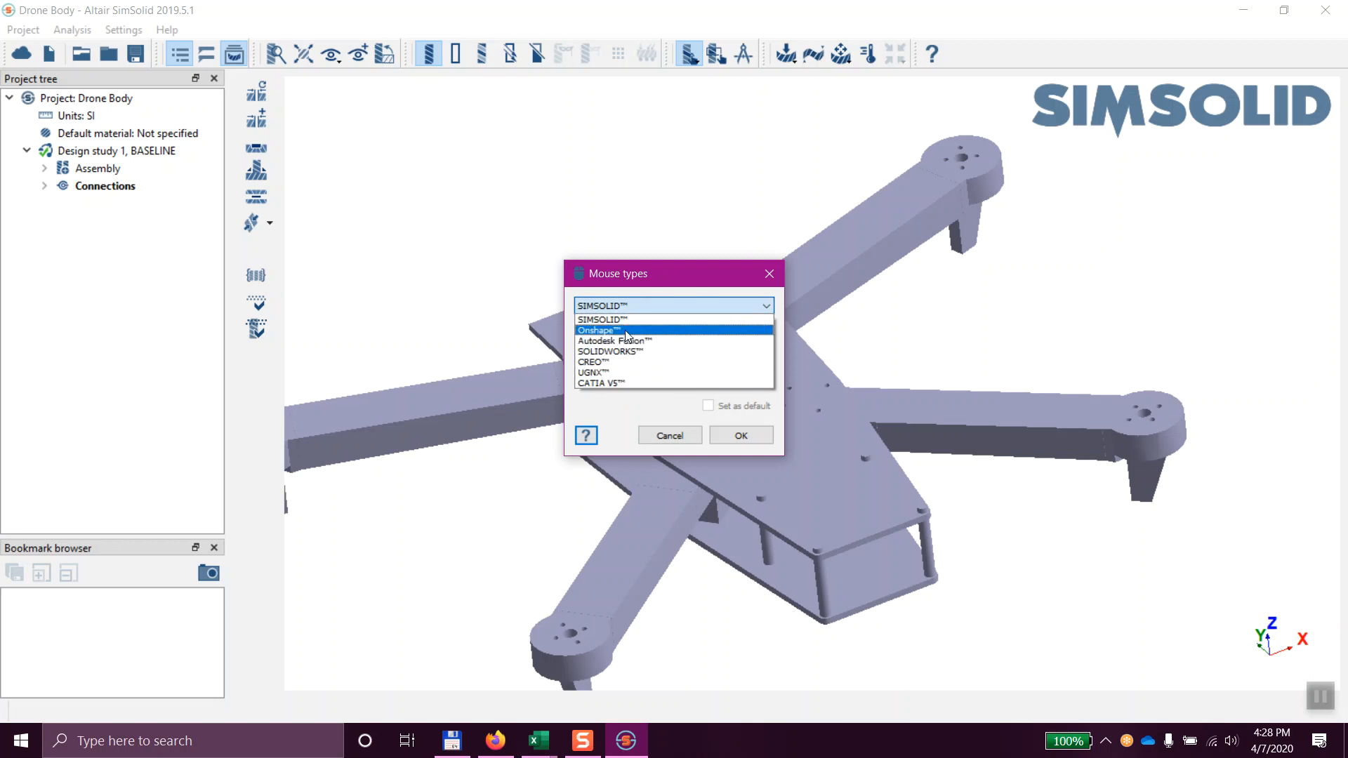
{"action": "left_click", "coordinate": [632, 319]}
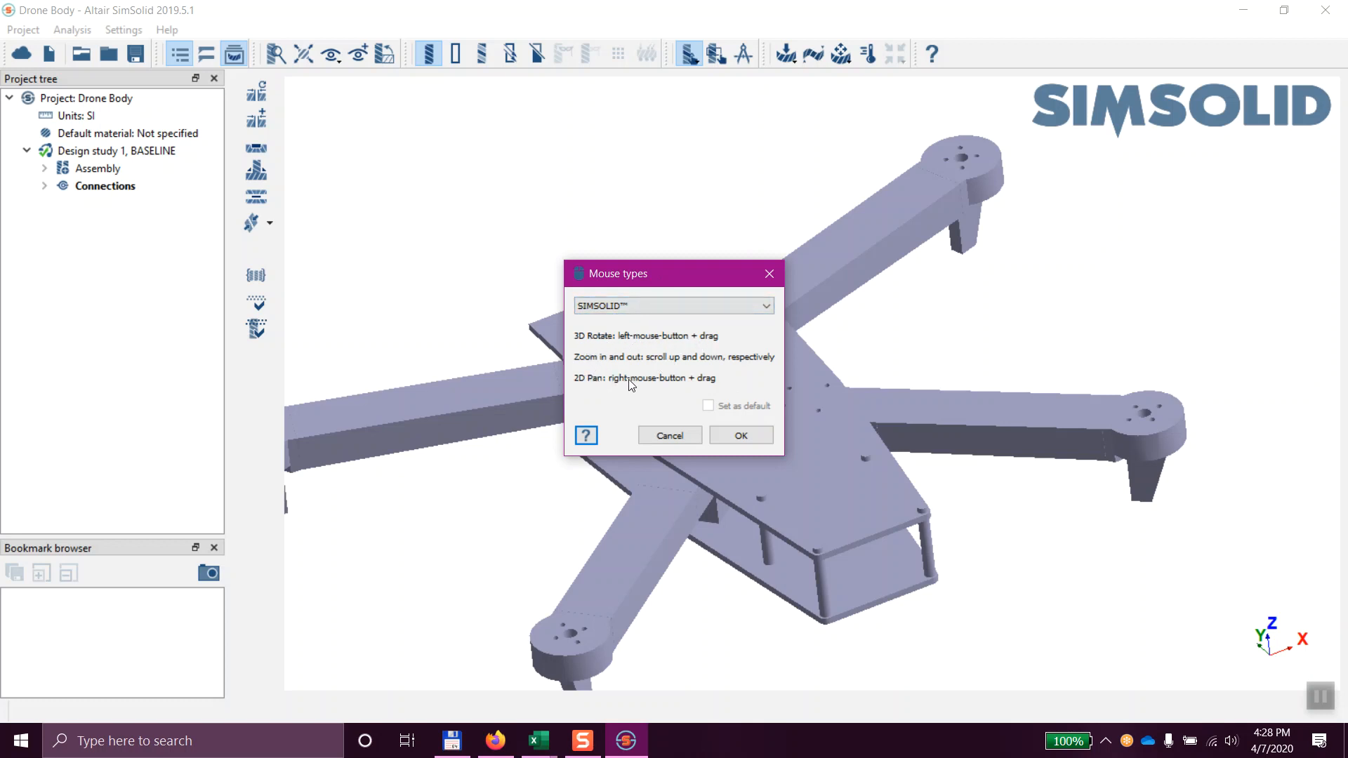
{"action": "left_click", "coordinate": [630, 303]}
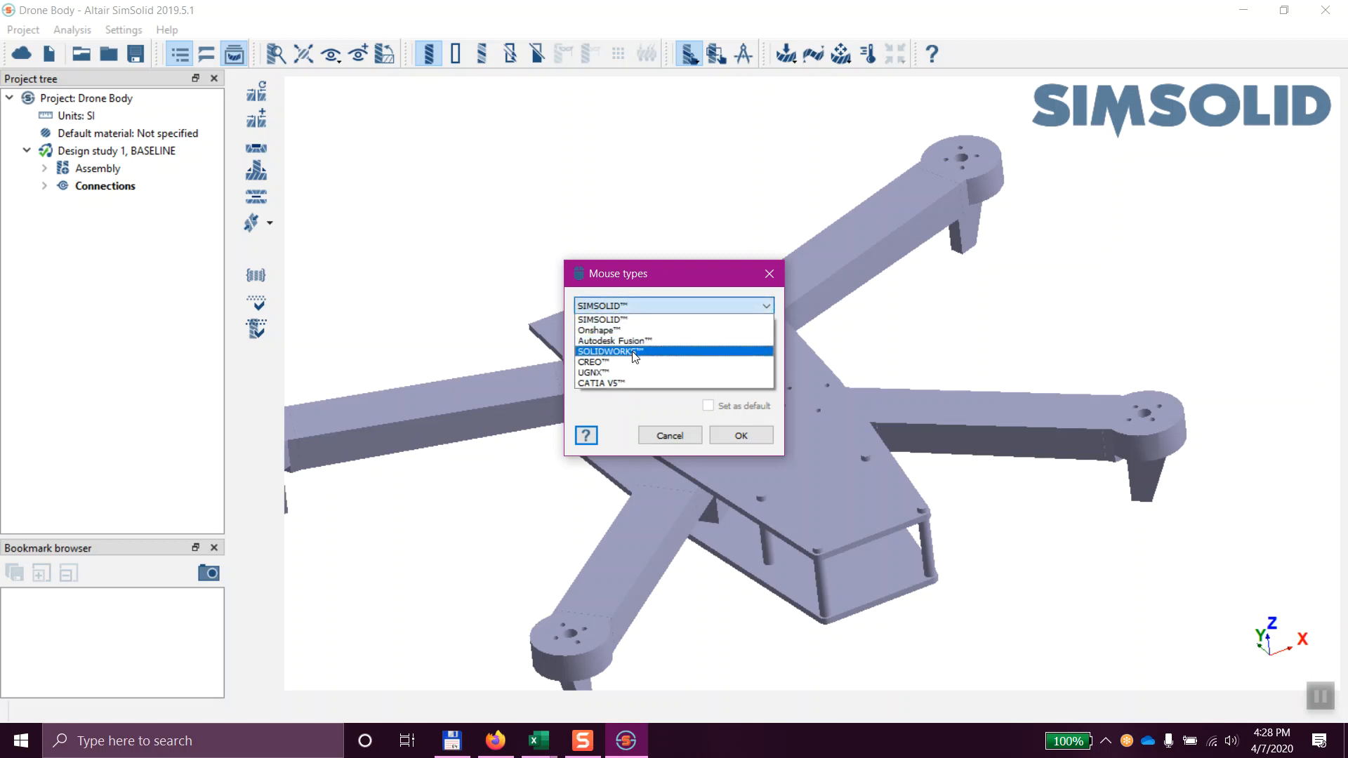
{"action": "left_click", "coordinate": [635, 352]}
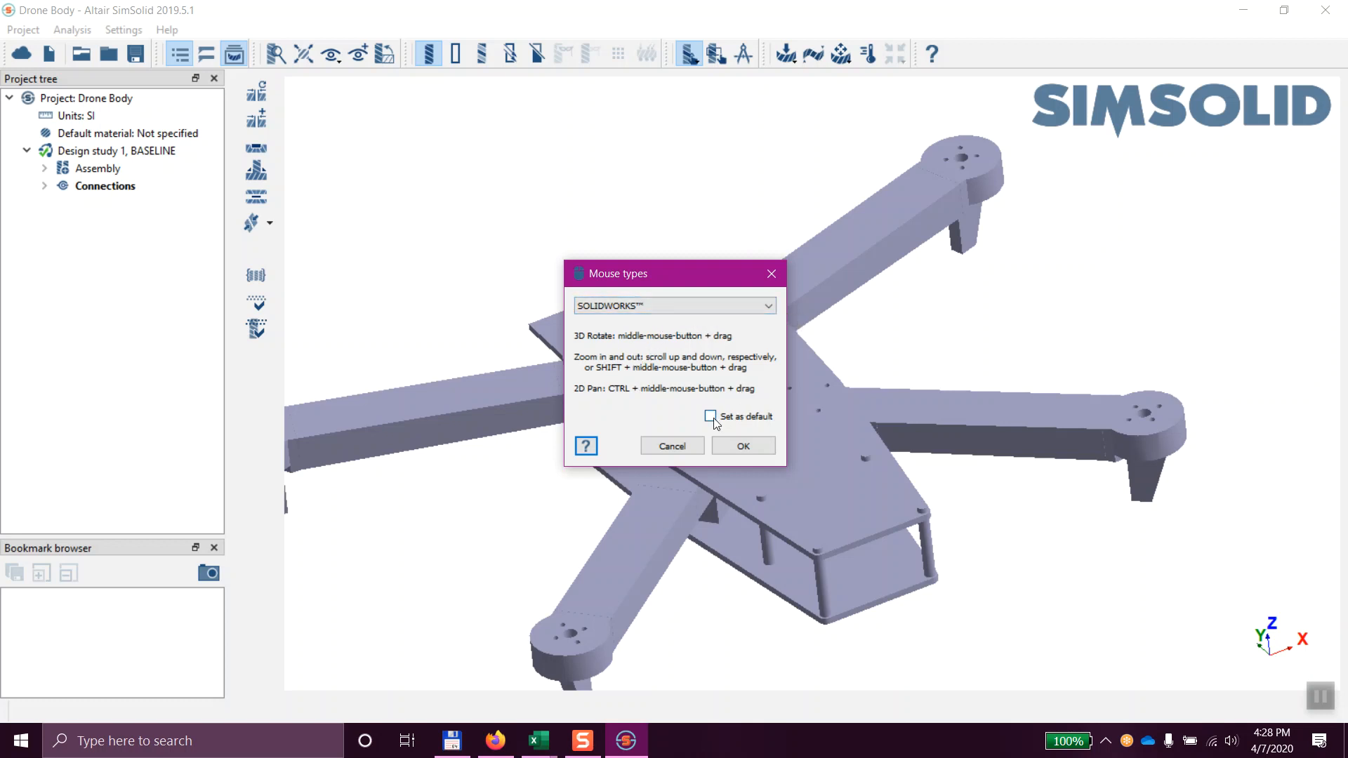
{"action": "left_click", "coordinate": [651, 303]}
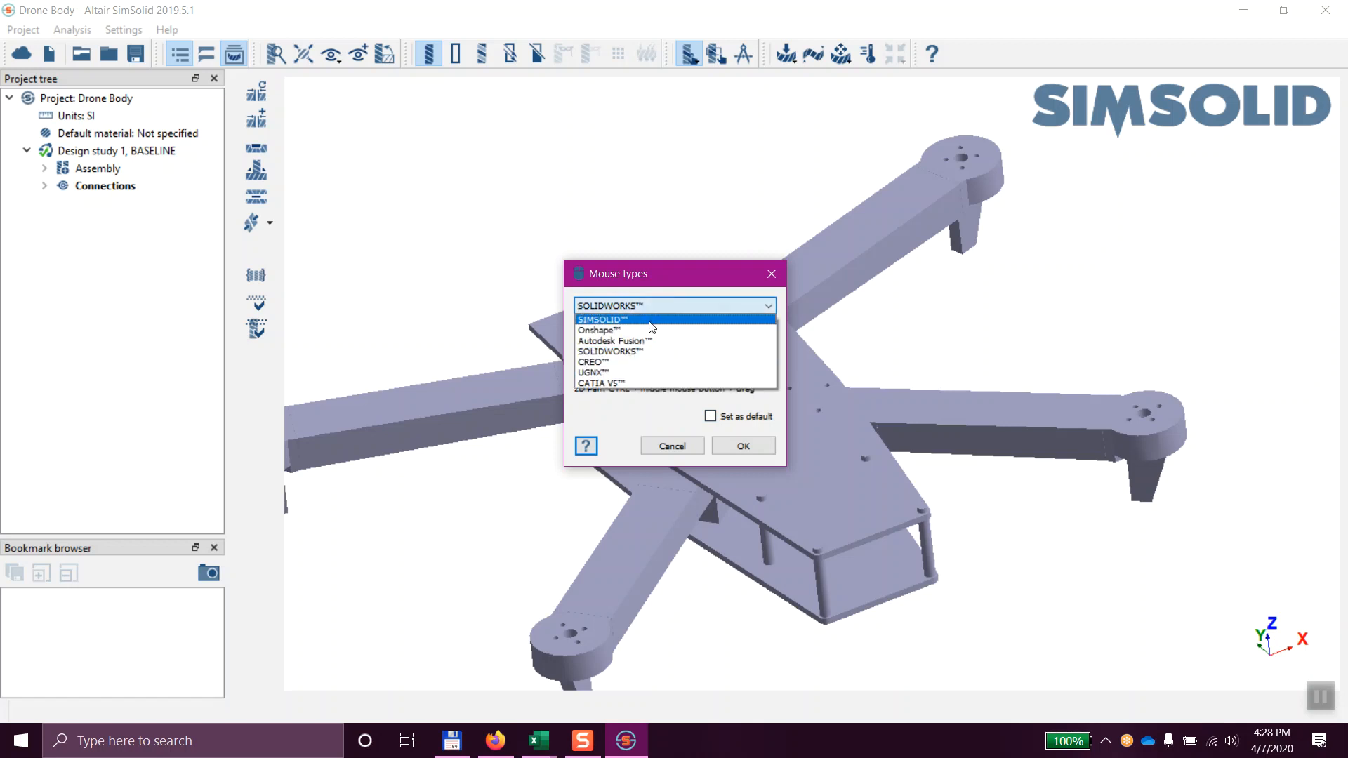
{"action": "left_click", "coordinate": [651, 320]}
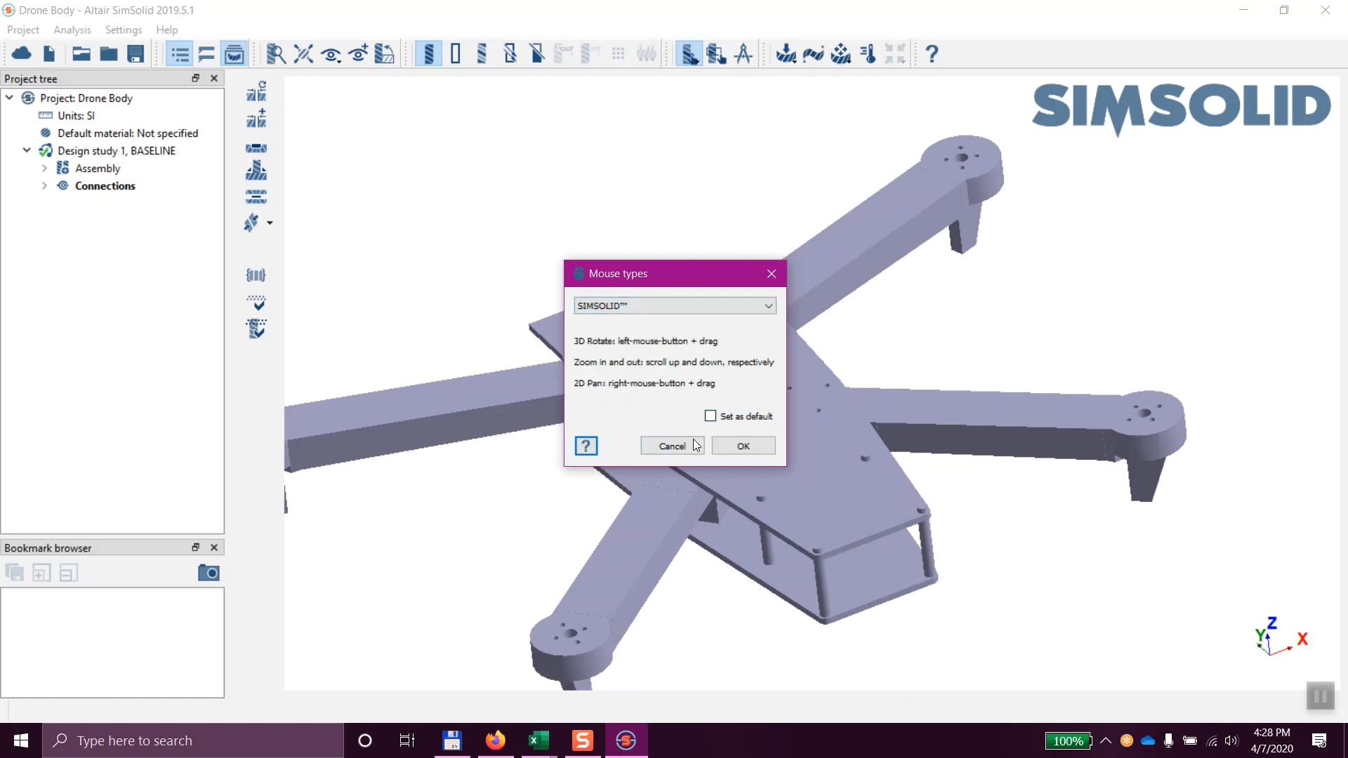
{"action": "left_click", "coordinate": [673, 446]}
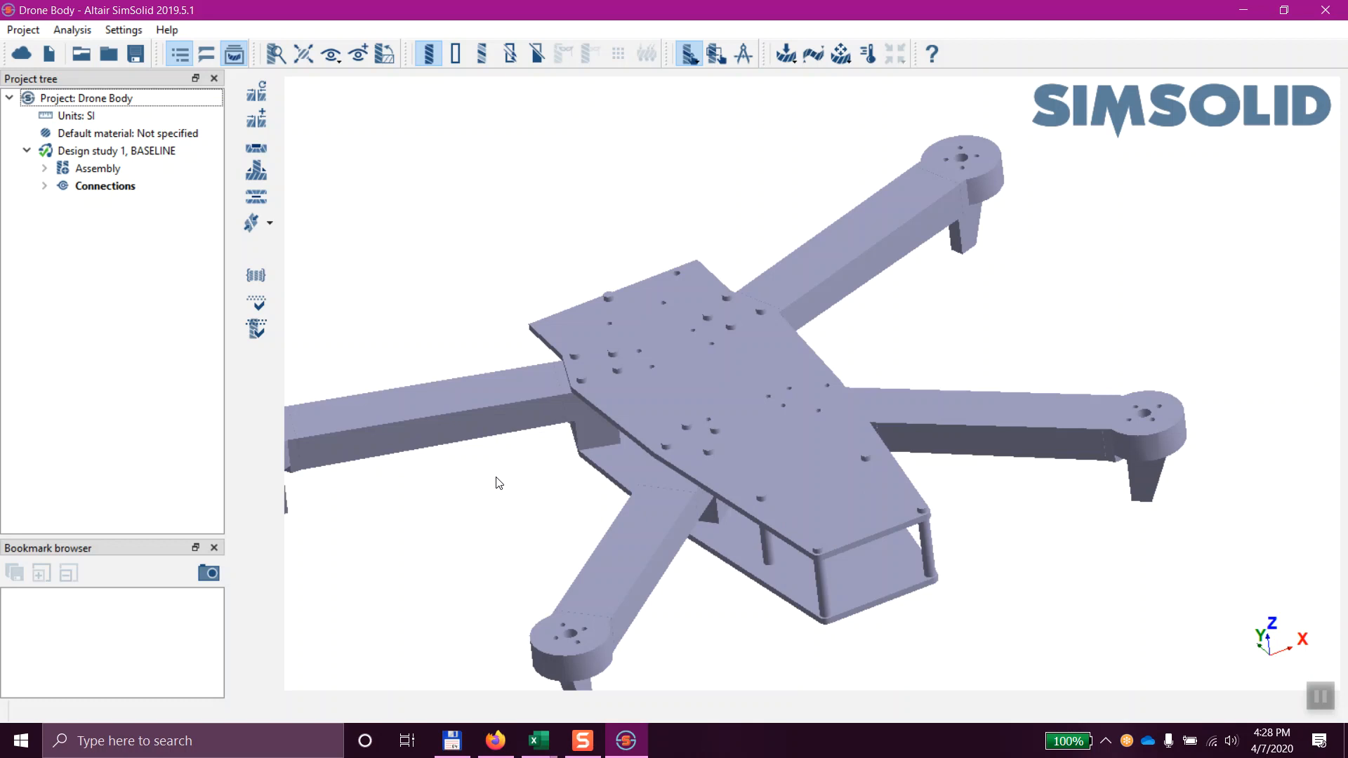
Display Connection 1 from the regular connections and examine its contact area on the drone's top plate up close
{"action": "middle_click_drag", "start_coordinate": [526, 475], "coordinate": [818, 575]}
{"action": "middle_click_drag", "start_coordinate": [413, 406], "coordinate": [420, 361]}
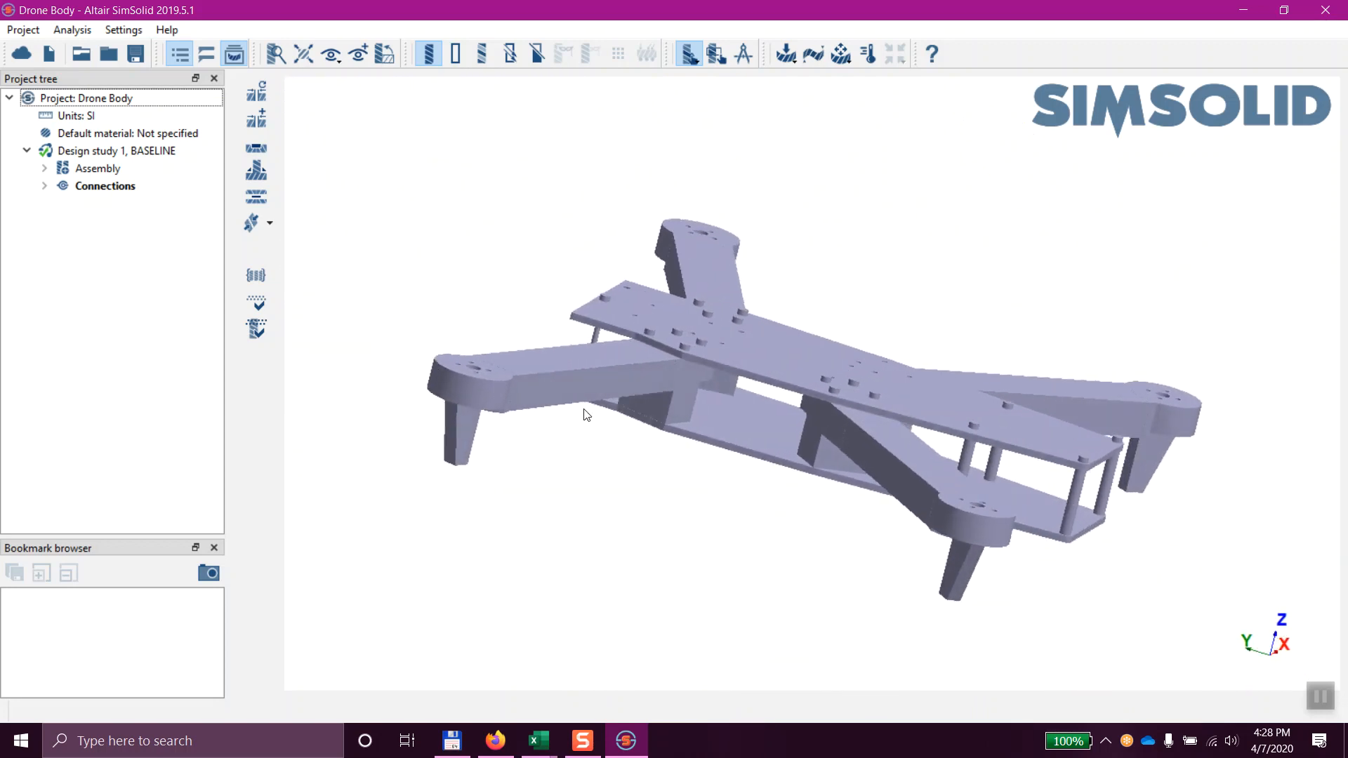
{"action": "middle_click_drag", "start_coordinate": [715, 459], "coordinate": [546, 430]}
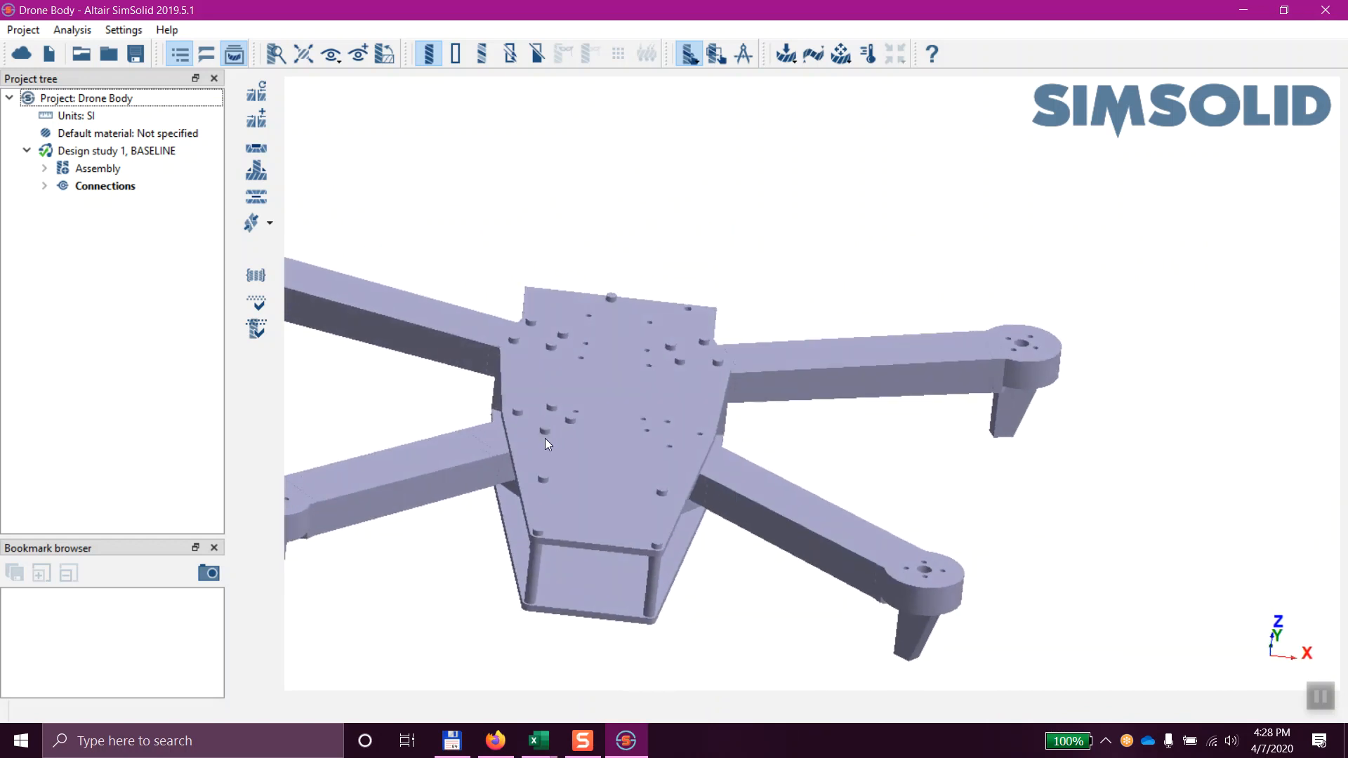
{"action": "right_click_drag", "start_coordinate": [787, 440], "coordinate": [925, 401]}
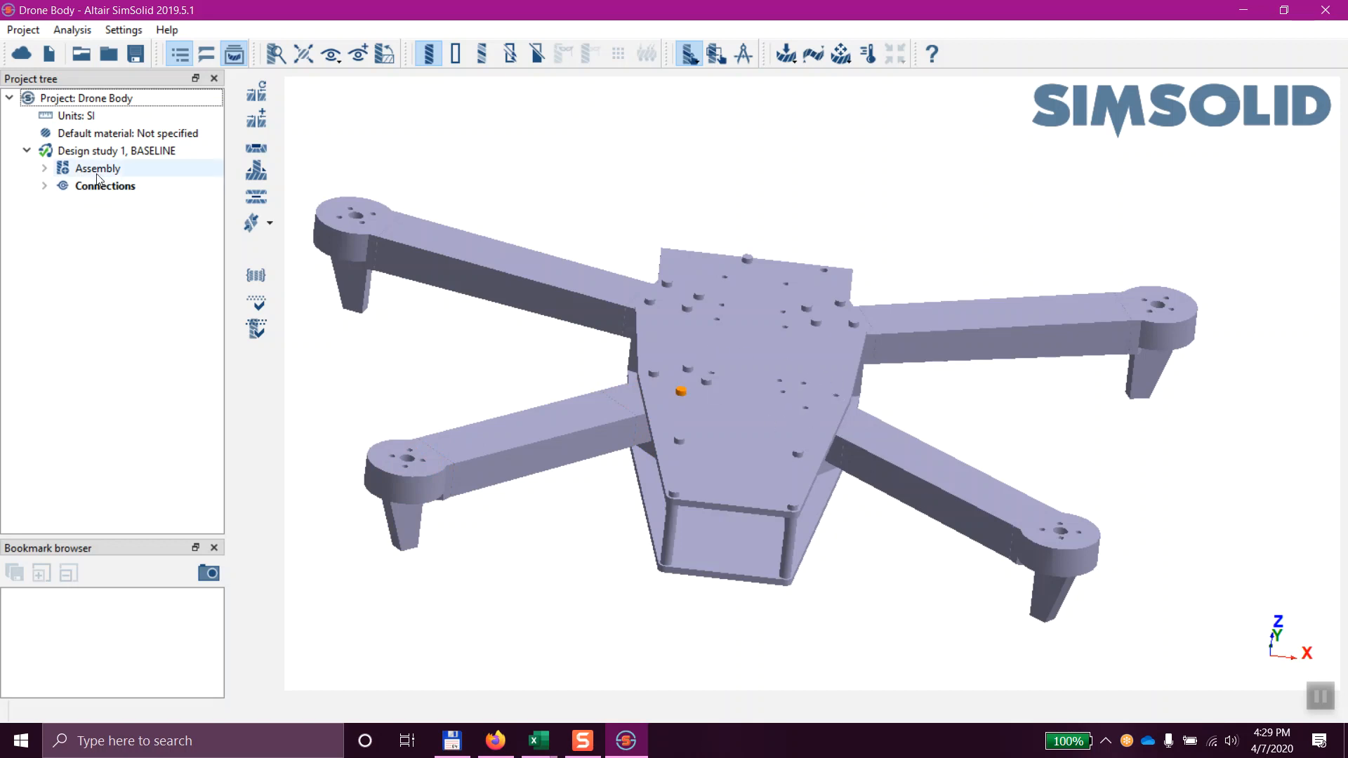
{"action": "left_click", "coordinate": [44, 187]}
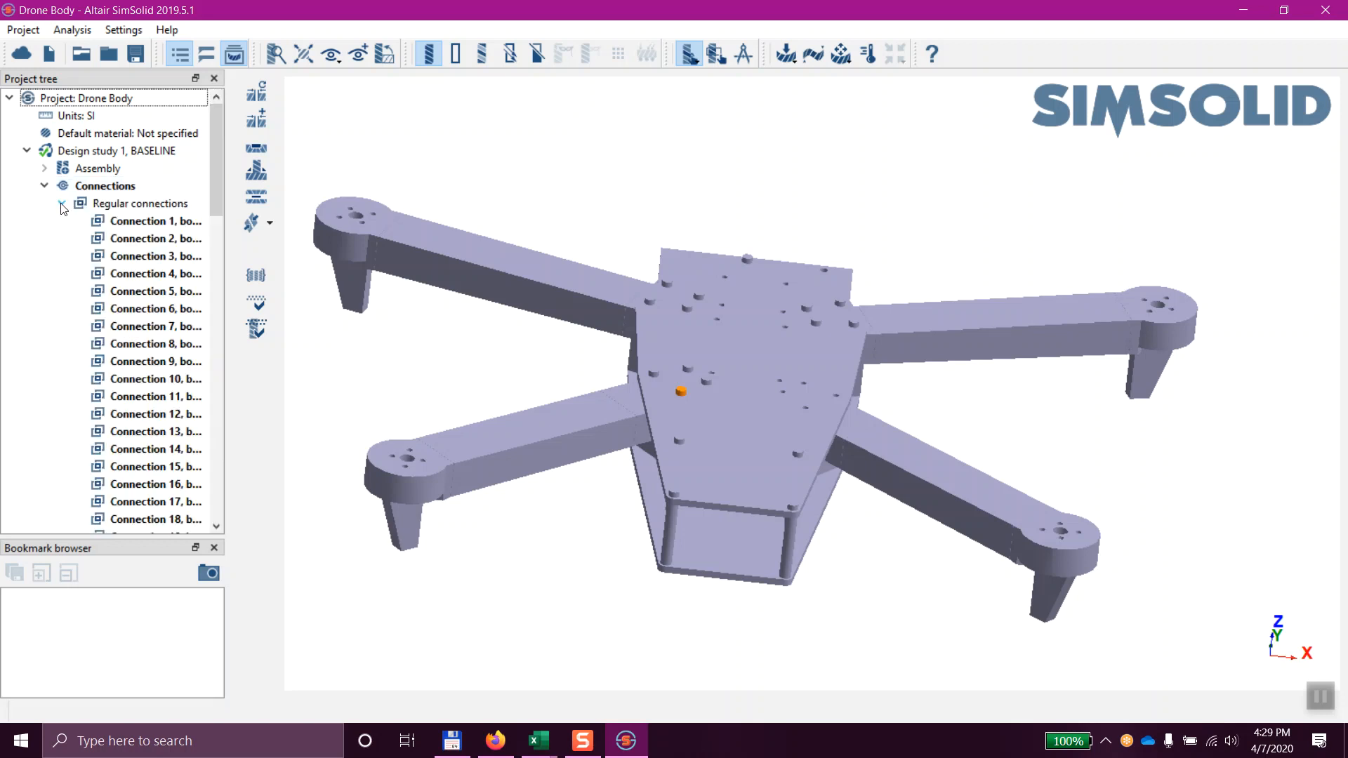
{"action": "left_click", "coordinate": [118, 222]}
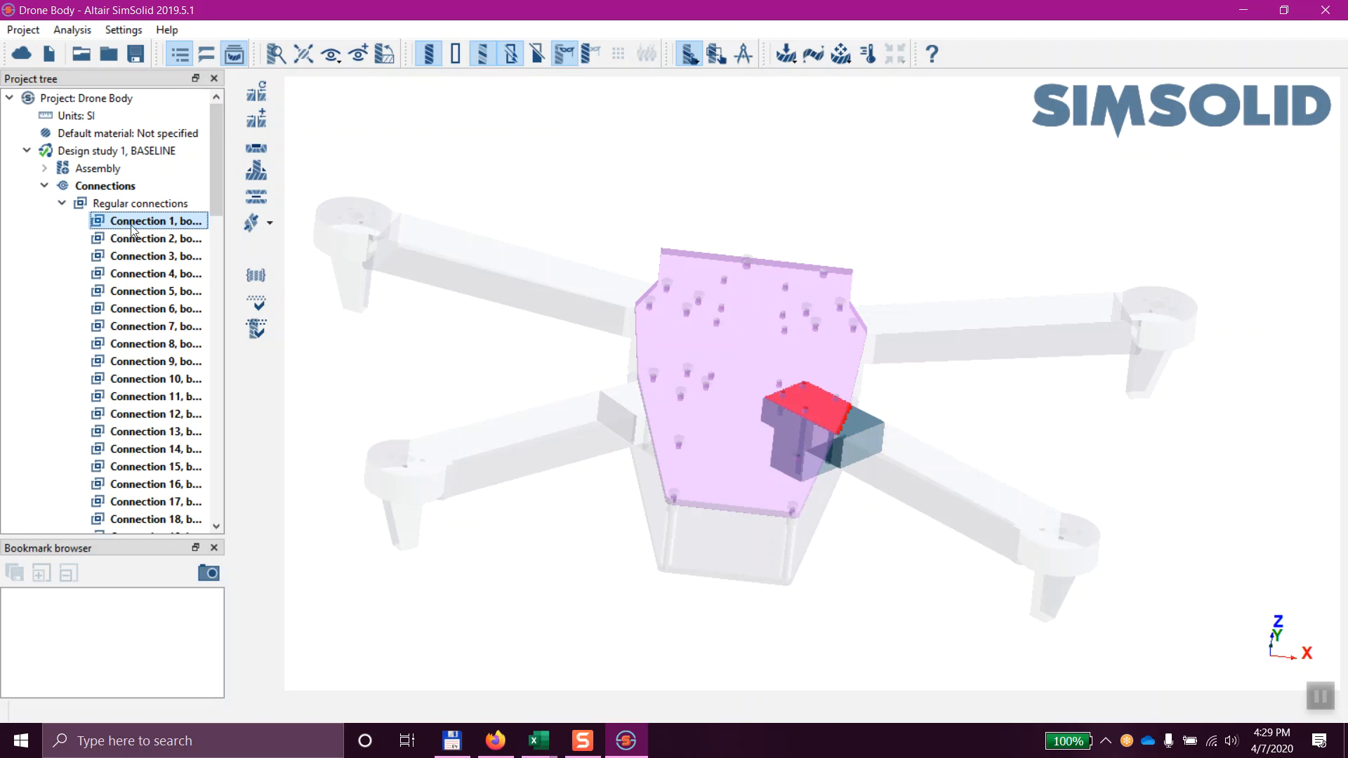
{"action": "scroll", "coordinate": [862, 403], "scroll_direction": "up", "scroll_amount": 5}
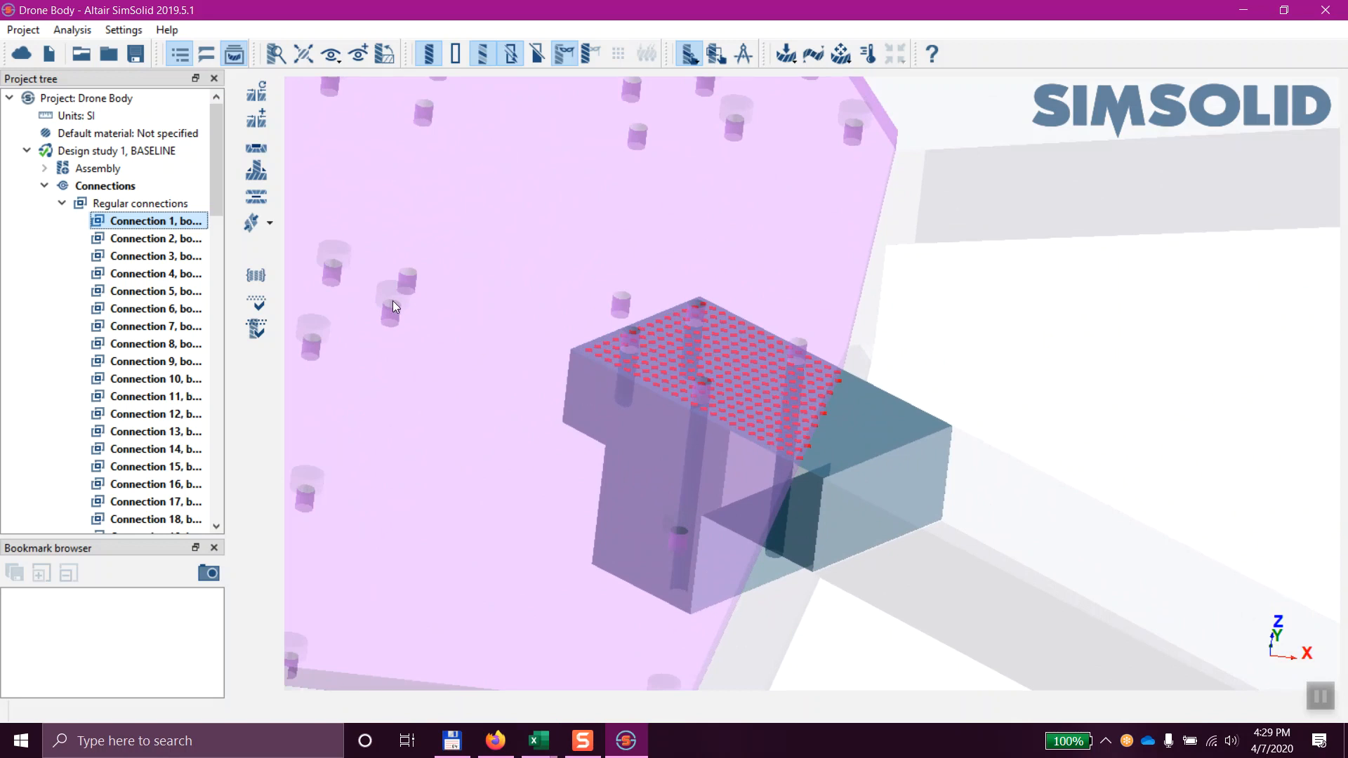
Step through regular Connections 2 to 5 and examine where each one joins the top plate
{"action": "left_click", "coordinate": [161, 241]}
{"action": "left_click", "coordinate": [163, 257]}
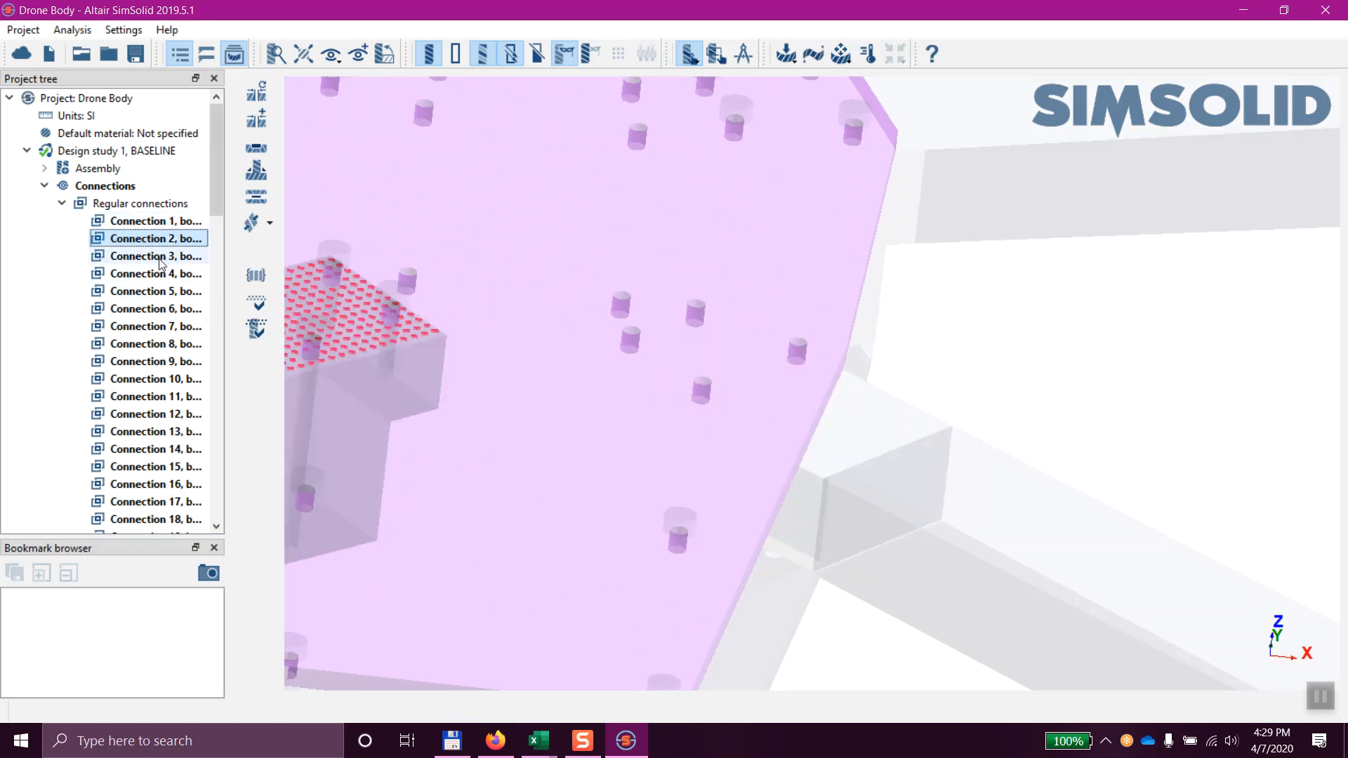
{"action": "right_click_drag", "start_coordinate": [1002, 363], "coordinate": [1264, 371]}
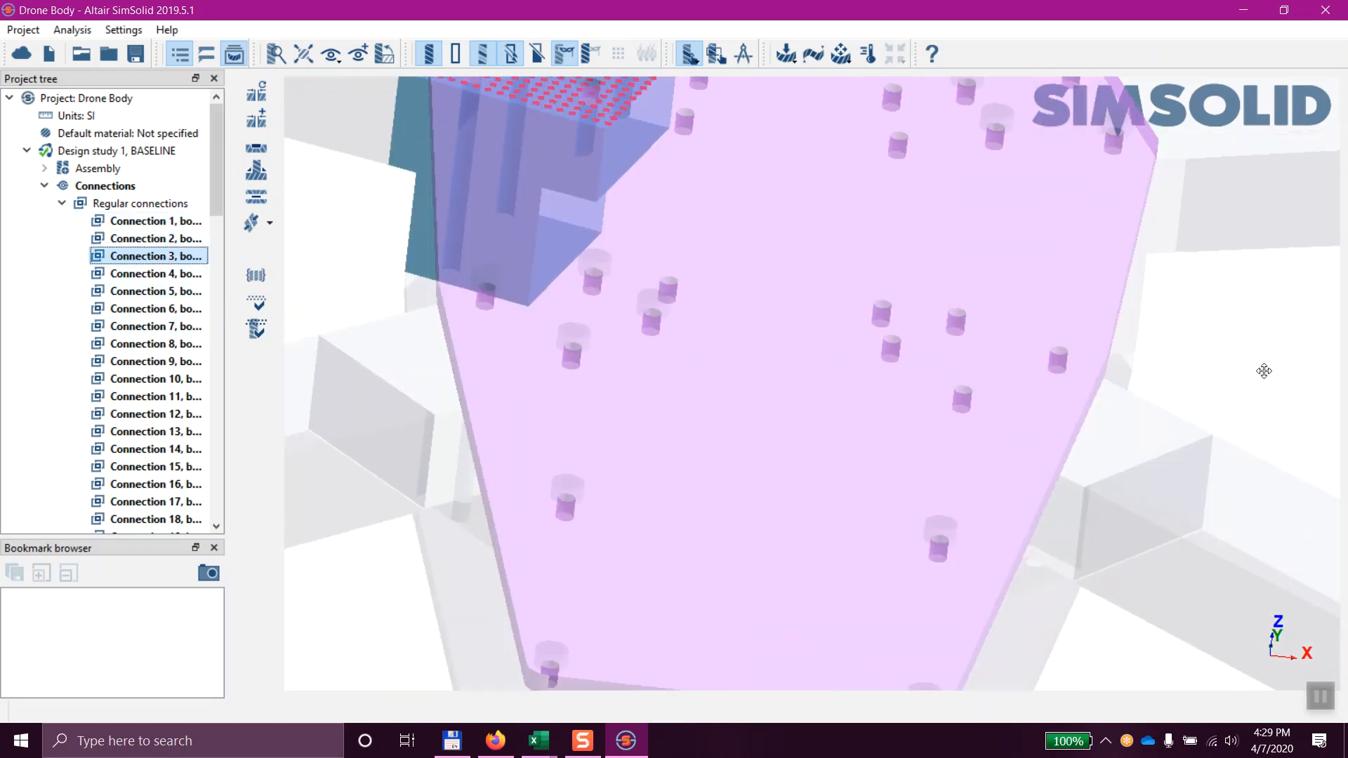
{"action": "scroll", "coordinate": [703, 447], "scroll_direction": "down", "scroll_amount": 3}
{"action": "left_click", "coordinate": [174, 273]}
{"action": "left_click", "coordinate": [157, 292]}
{"action": "scroll", "coordinate": [846, 541], "scroll_direction": "down", "scroll_amount": 3}
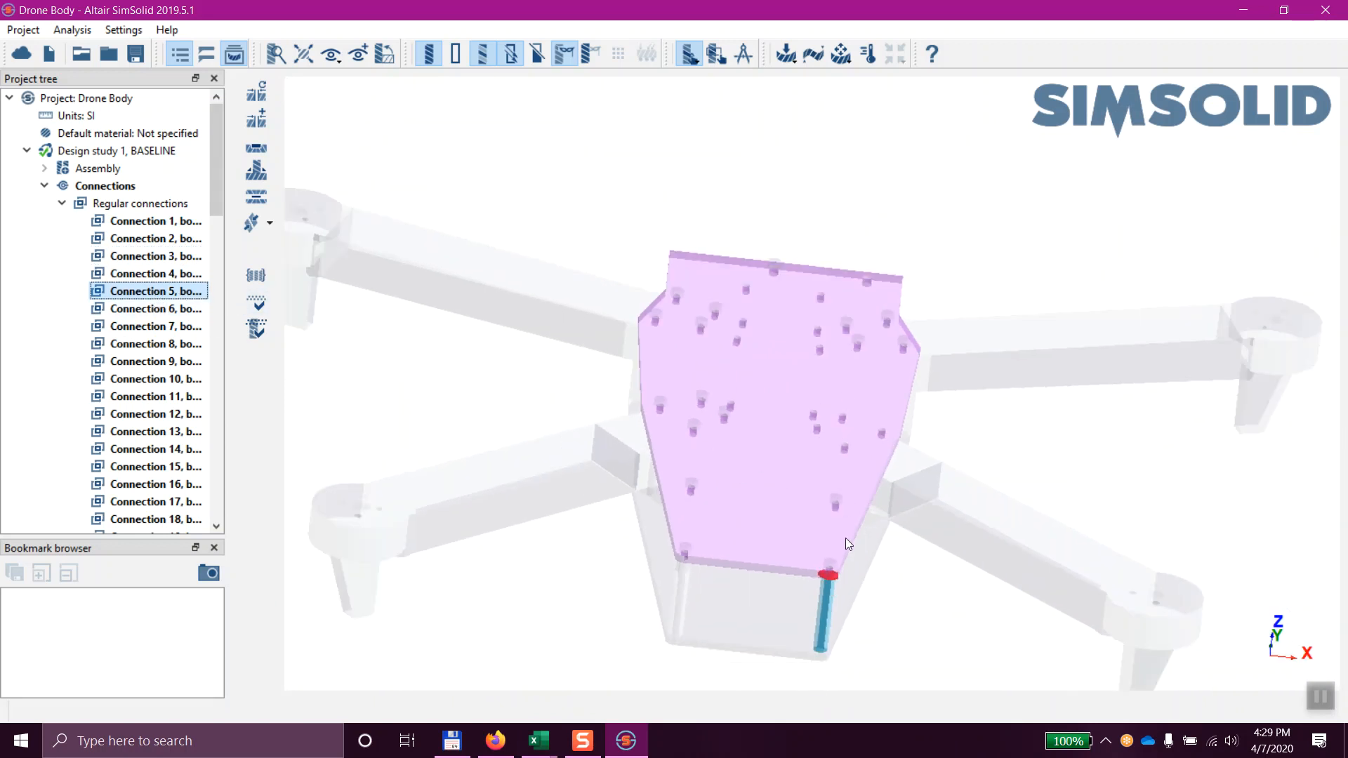
{"action": "scroll", "coordinate": [862, 600], "scroll_direction": "up", "scroll_amount": 5}
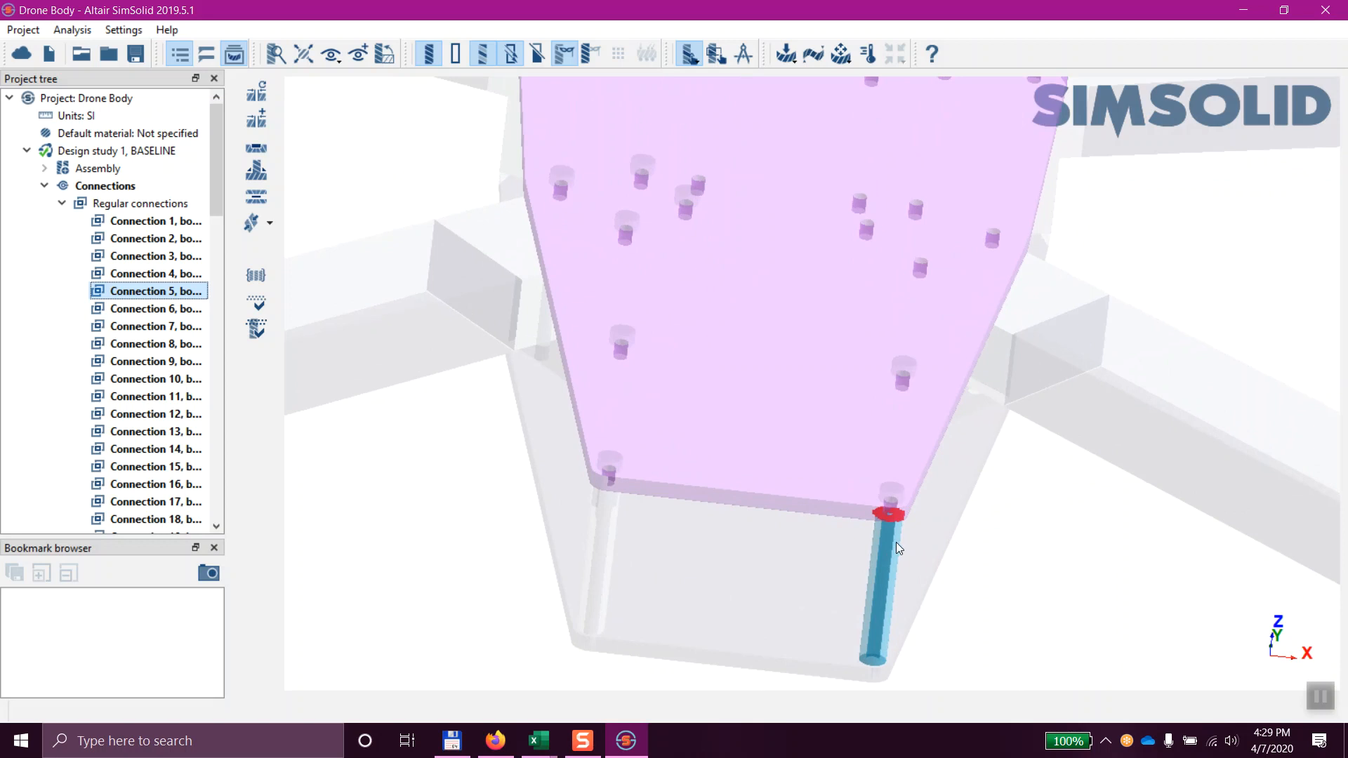
Collapse the connections list, clear the connection display and select the Assembly branch of Design study 1
{"action": "left_click", "coordinate": [62, 203]}
{"action": "left_click", "coordinate": [44, 185]}
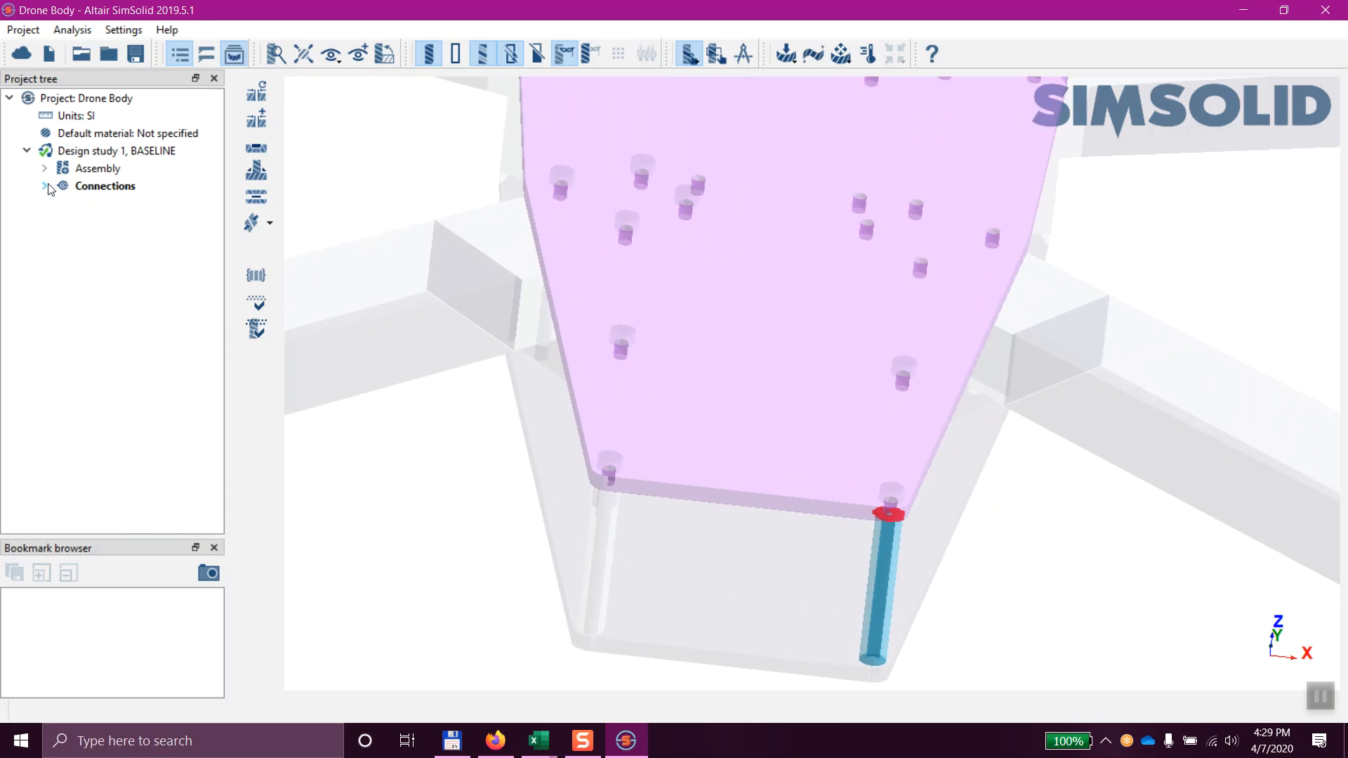
{"action": "left_click", "coordinate": [462, 485]}
{"action": "left_click", "coordinate": [98, 169]}
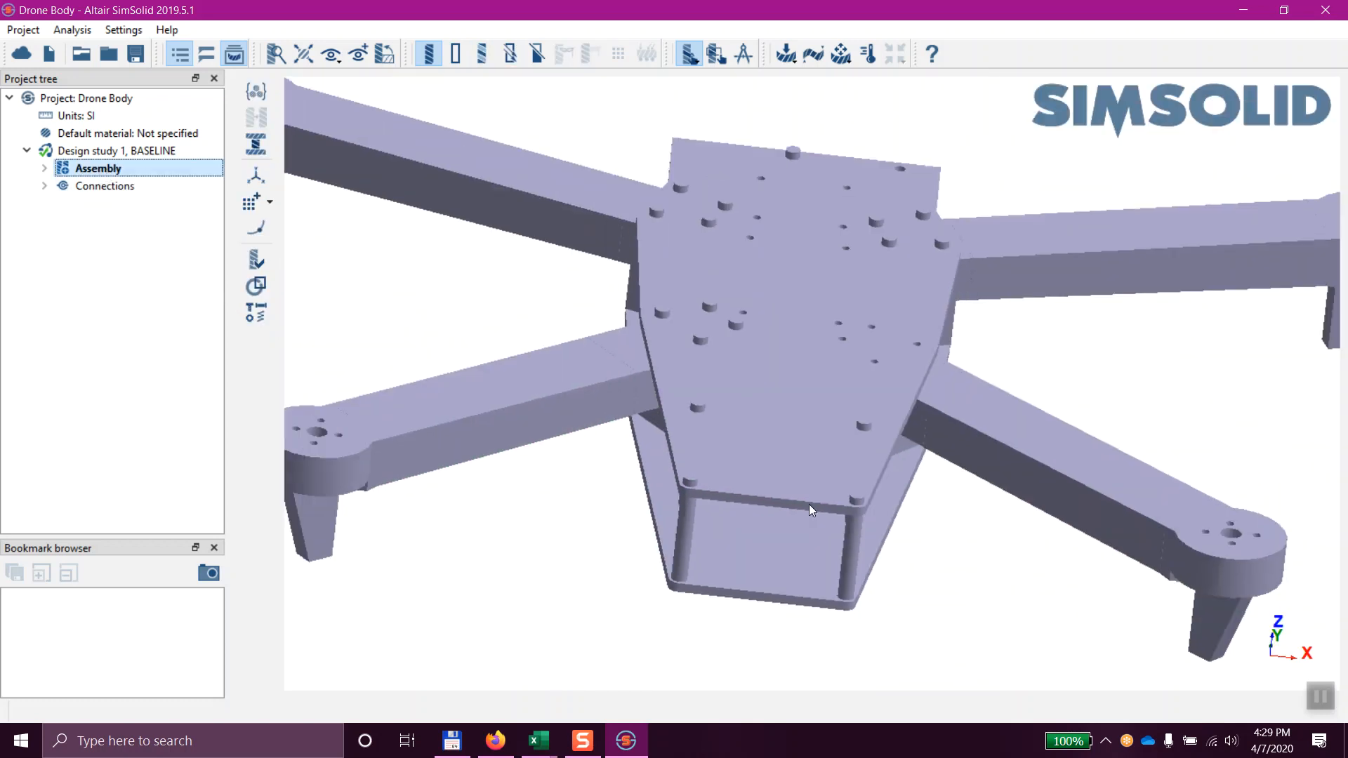
Preview the IPS units system in the project's input/output units and leave without applying it
{"action": "scroll", "coordinate": [809, 504], "scroll_direction": "down", "scroll_amount": 4}
{"action": "mouse_move", "coordinate": [925, 539]}
{"action": "left_mouse_down"}
{"action": "mouse_move", "coordinate": [928, 460]}
{"action": "mouse_move", "coordinate": [915, 541]}
{"action": "left_mouse_up"}
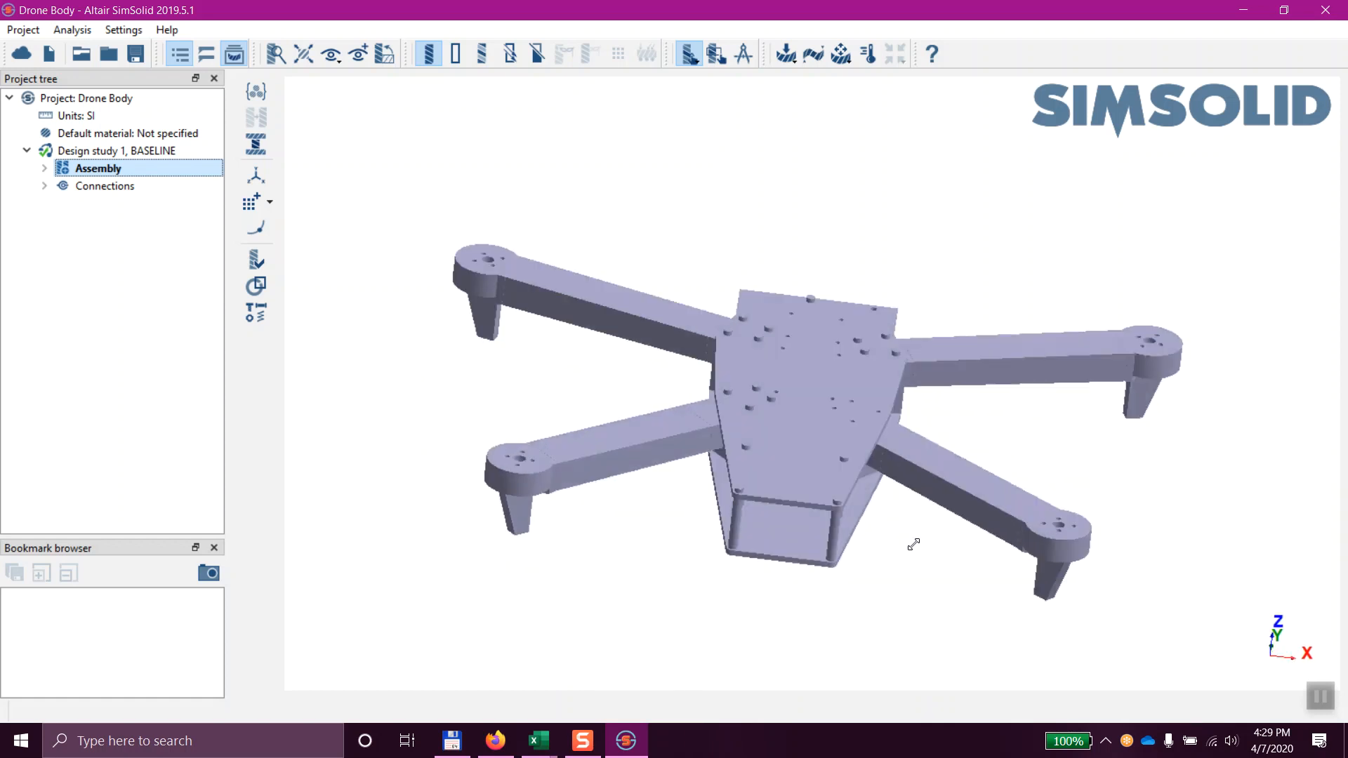
{"action": "left_click_drag", "start_coordinate": [887, 560], "coordinate": [865, 545]}
{"action": "mouse_move", "coordinate": [946, 584]}
{"action": "left_mouse_down"}
{"action": "mouse_move", "coordinate": [957, 554]}
{"action": "mouse_move", "coordinate": [963, 574]}
{"action": "left_mouse_up"}
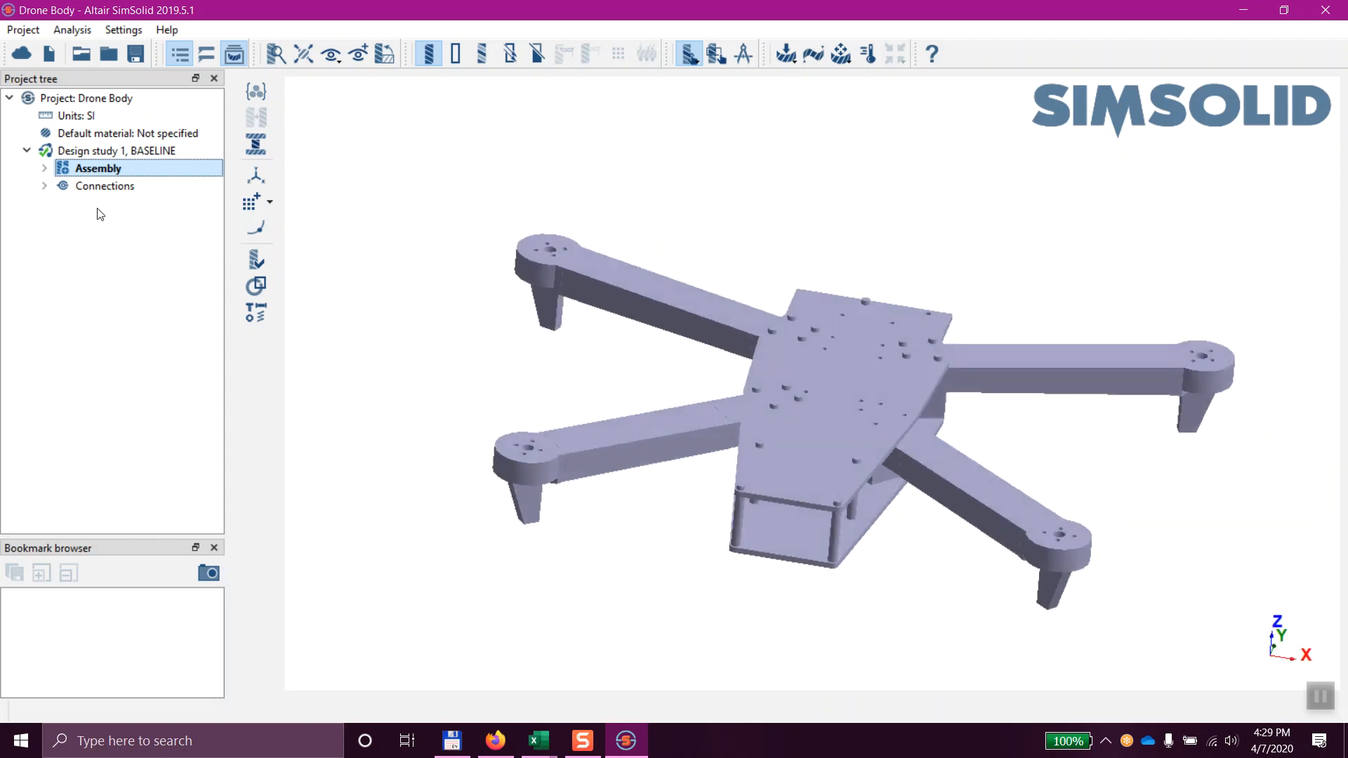
{"action": "left_click", "coordinate": [83, 116]}
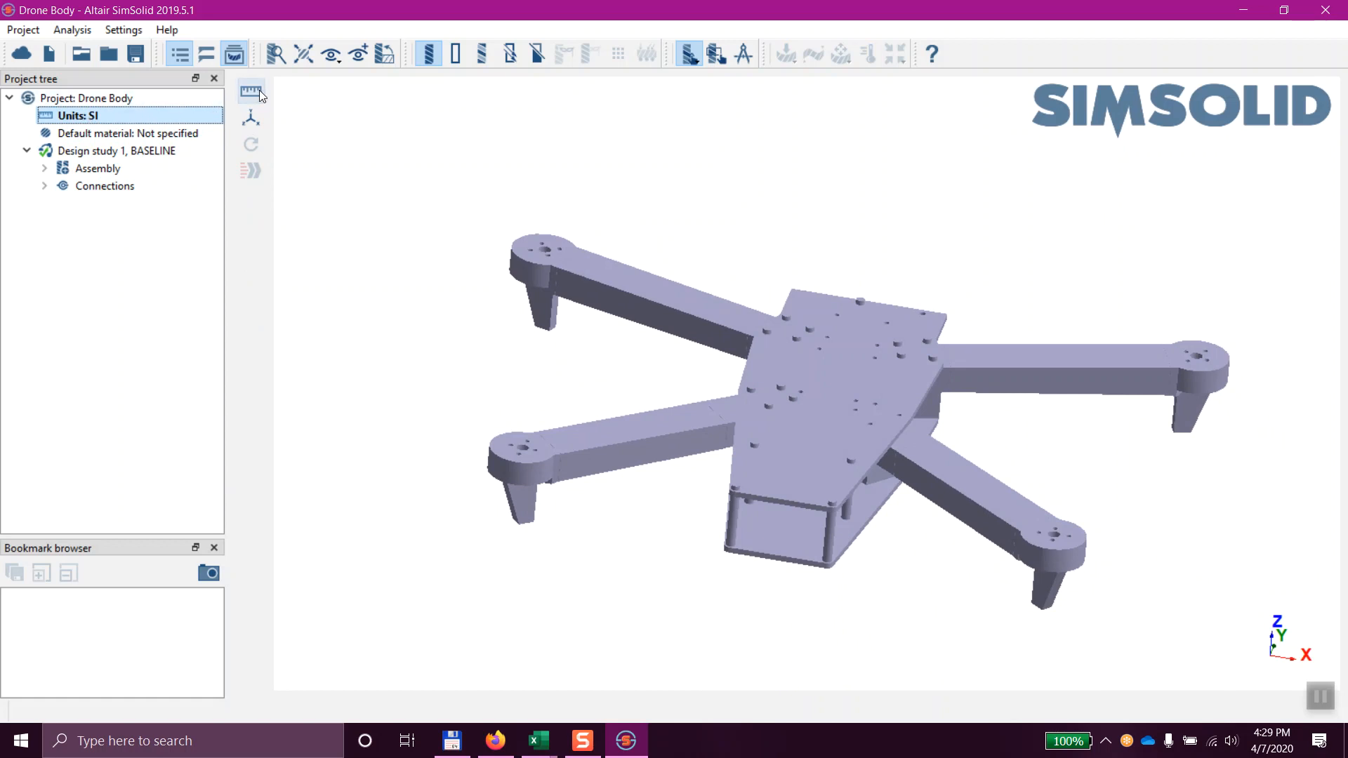
{"action": "left_click", "coordinate": [251, 91]}
{"action": "left_click", "coordinate": [453, 140]}
{"action": "left_click", "coordinate": [447, 162]}
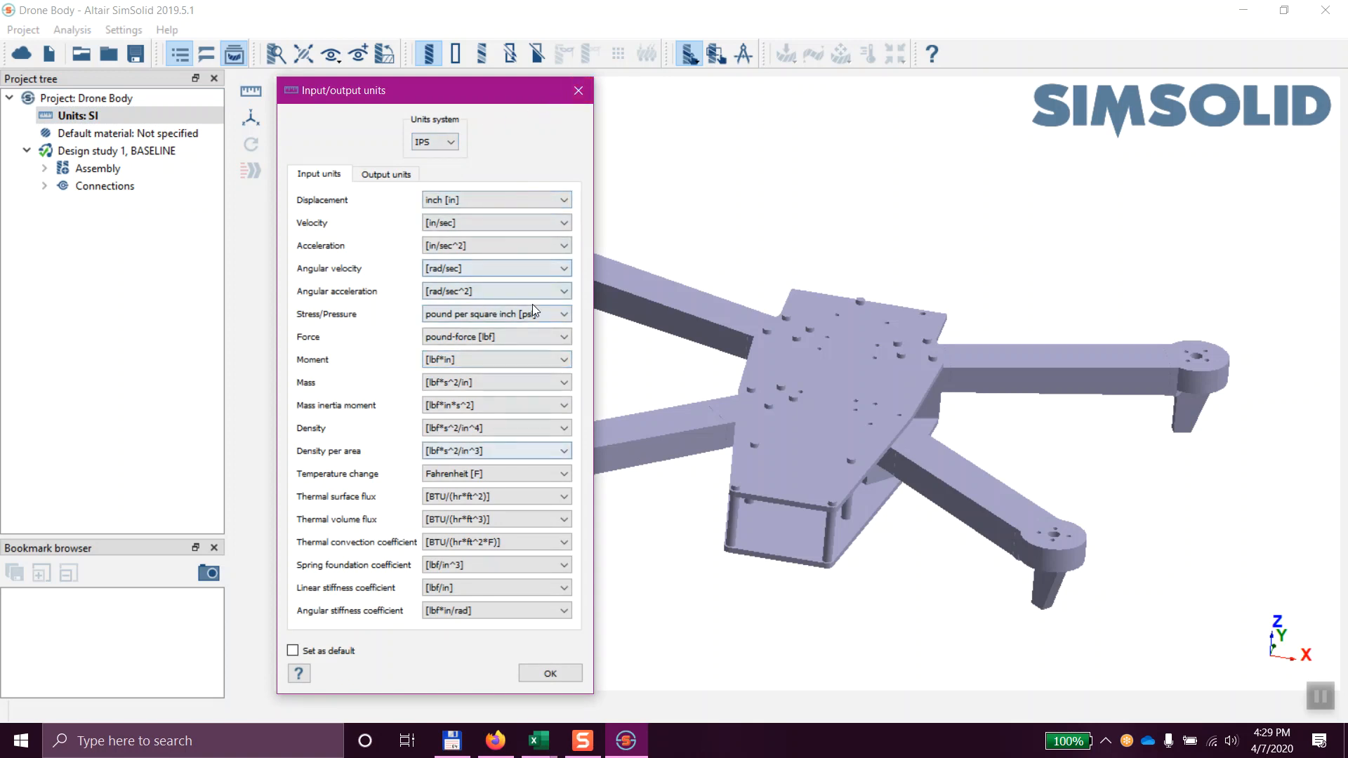
{"action": "left_click", "coordinate": [579, 91]}
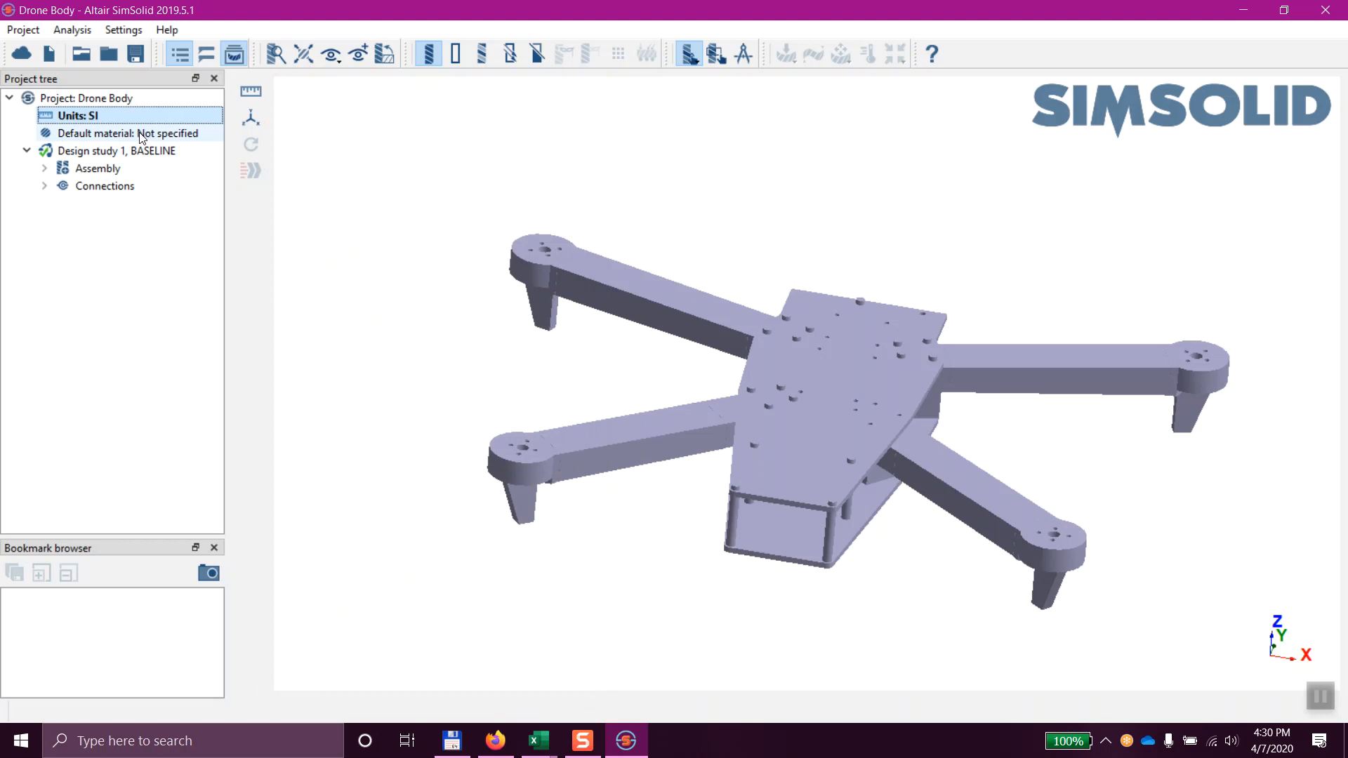
Review the geometry import settings, including faceting resolution and material import, and cancel without applying a change
{"action": "left_click", "coordinate": [89, 155]}
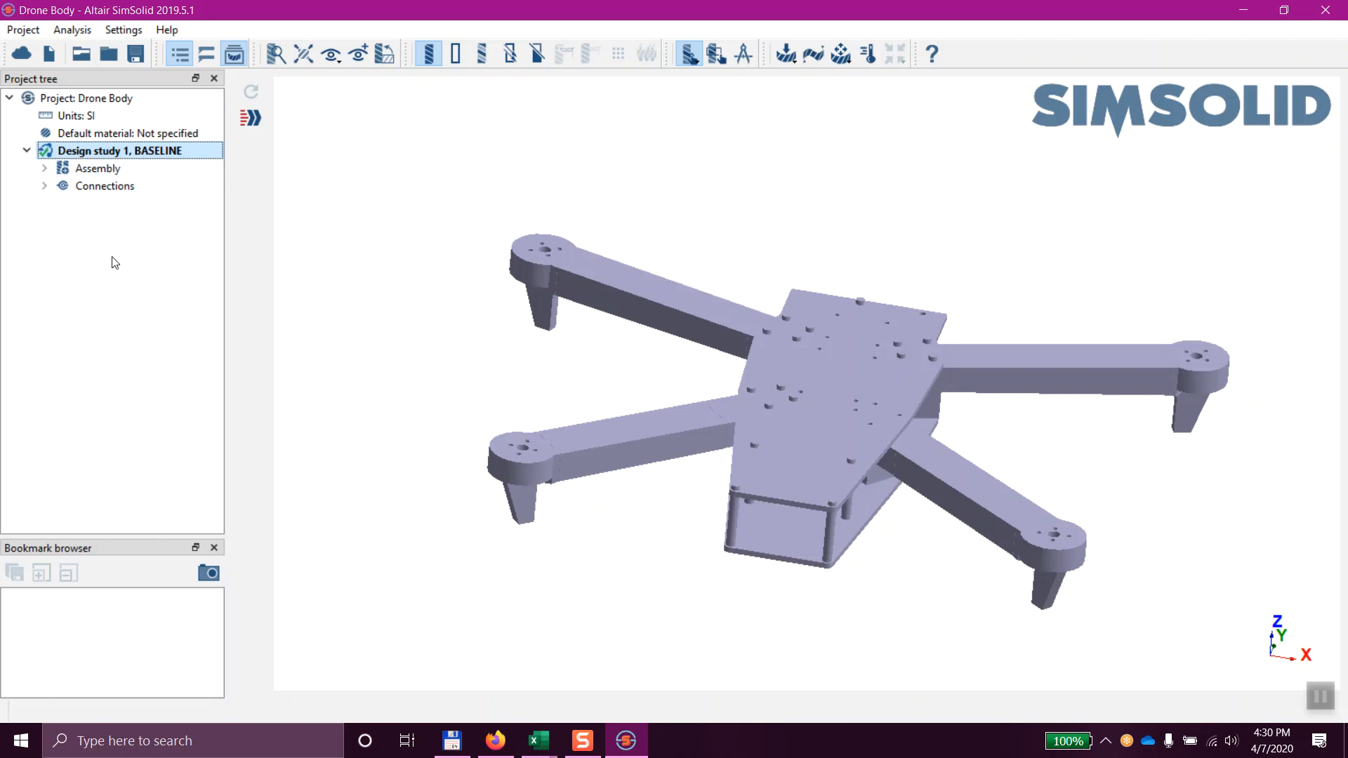
{"action": "left_click", "coordinate": [106, 171]}
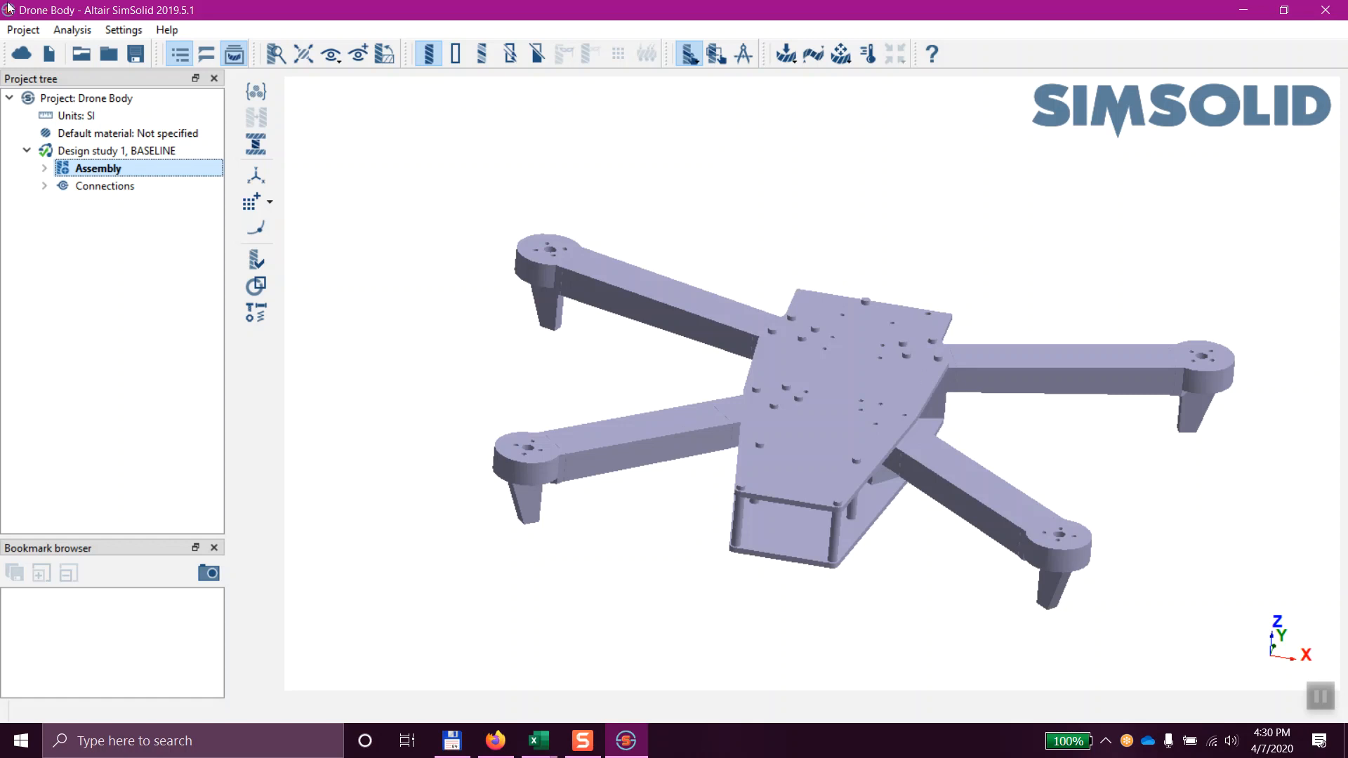
{"action": "left_click", "coordinate": [124, 30]}
{"action": "left_click", "coordinate": [146, 51]}
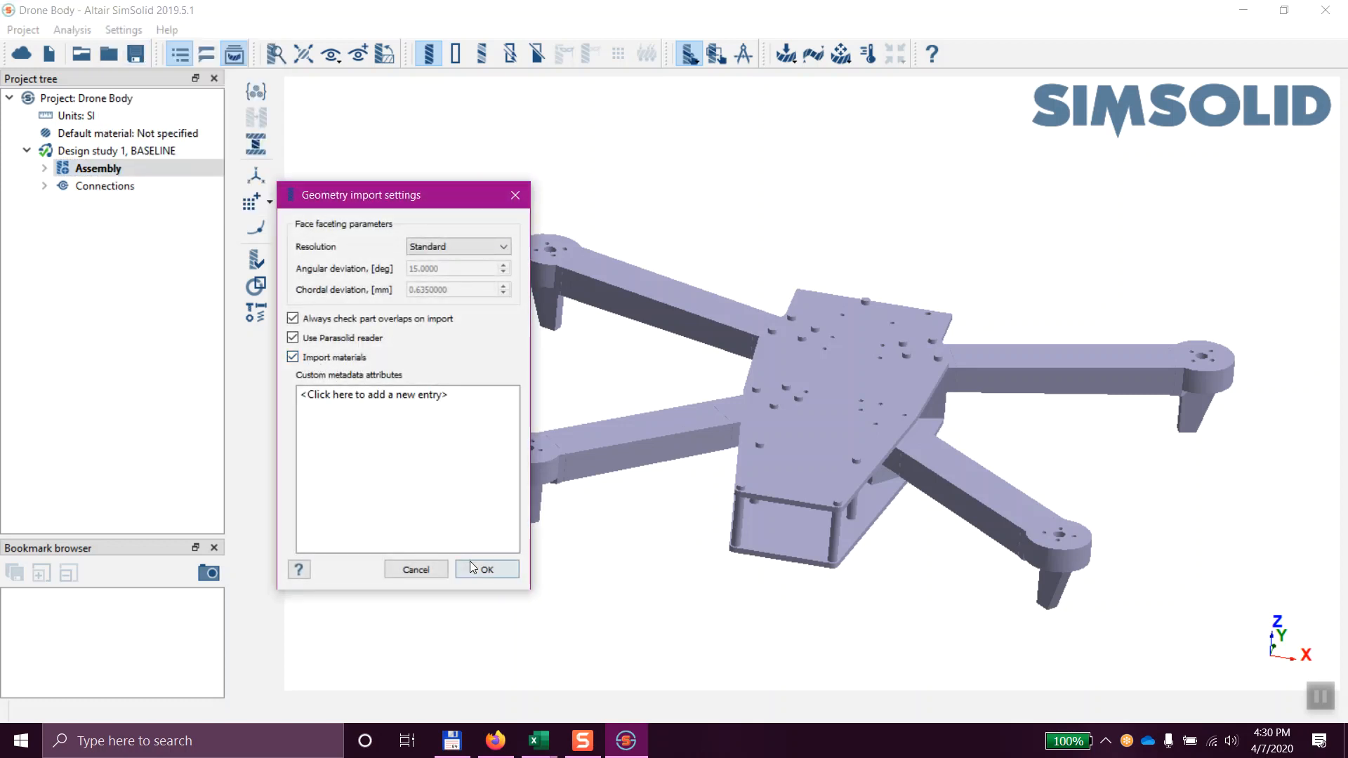
{"action": "left_click", "coordinate": [419, 569]}
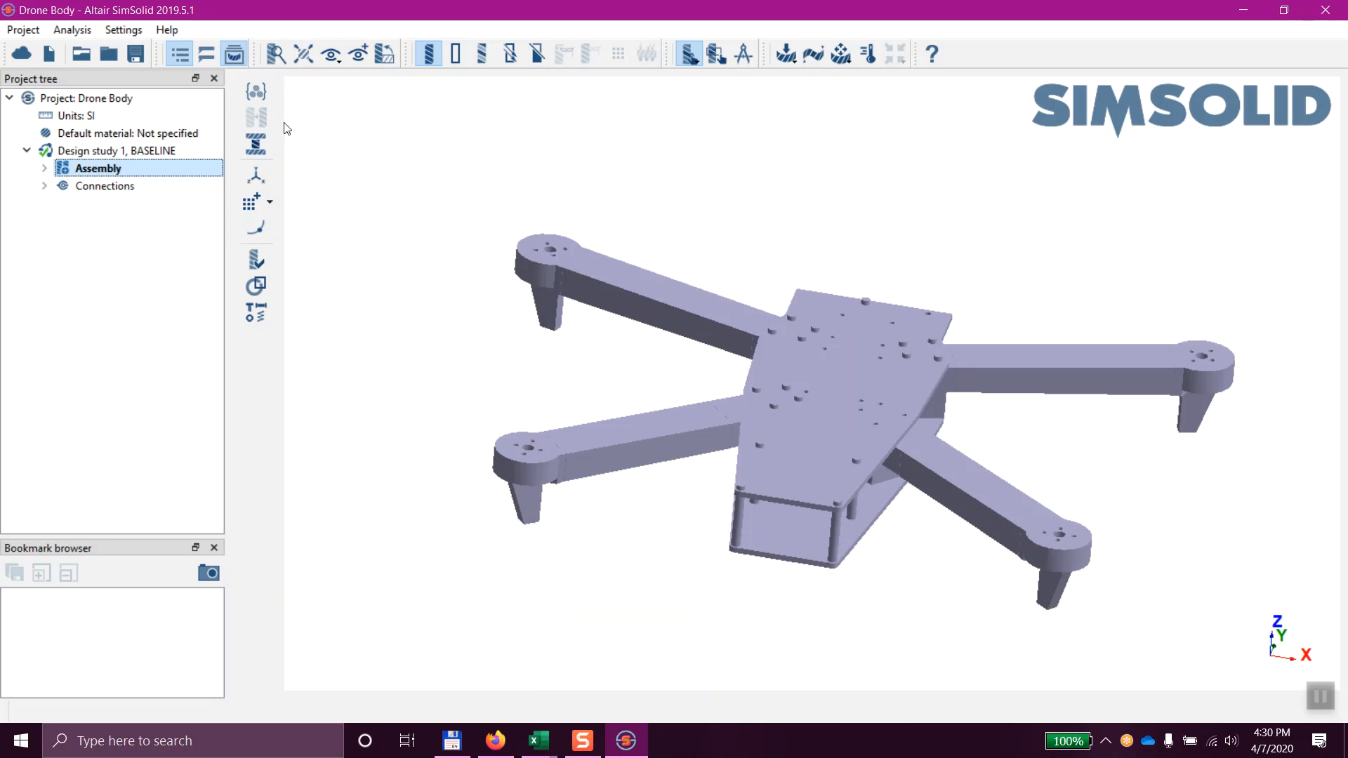
Browse the material database and apply ABS Plastic from the Plastics group to all parts of the assembly
{"action": "left_click", "coordinate": [257, 91]}
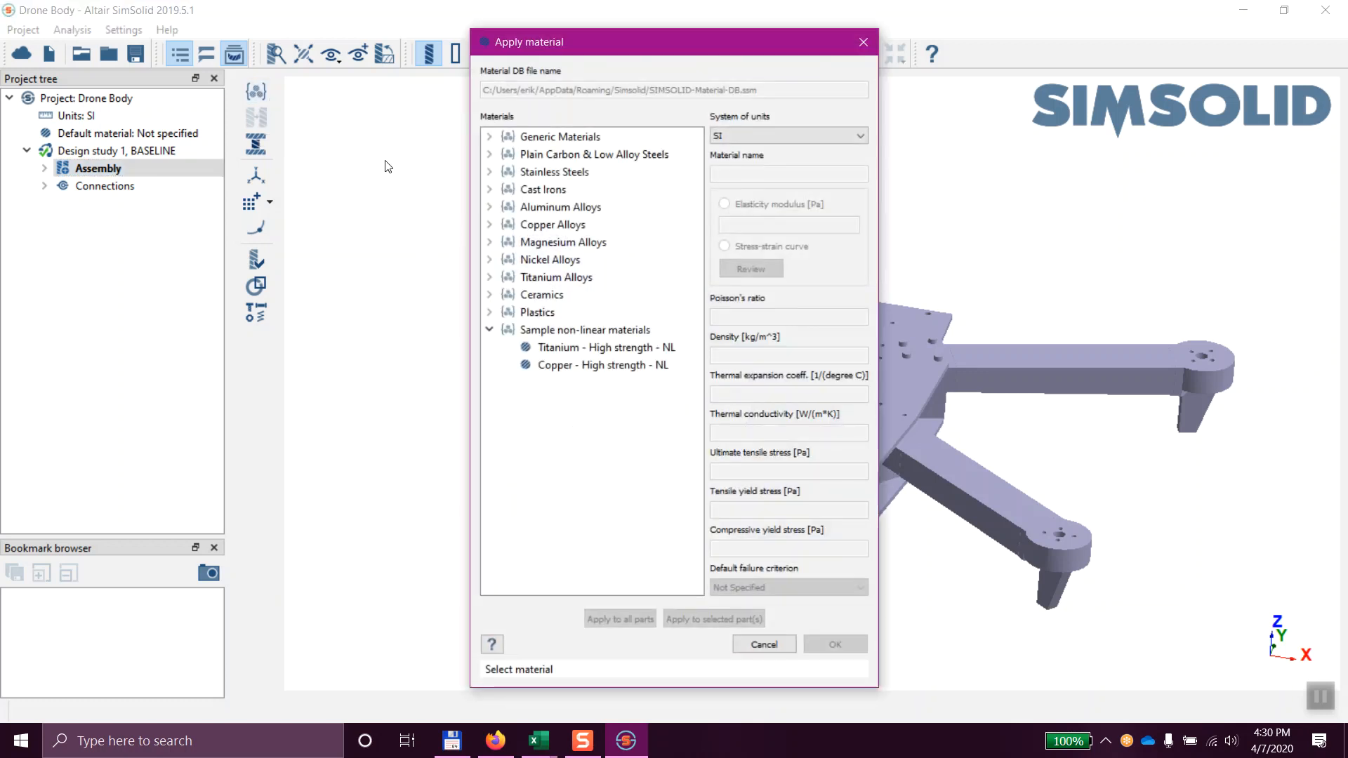
{"action": "left_click", "coordinate": [489, 137]}
{"action": "left_click", "coordinate": [489, 139]}
{"action": "left_click", "coordinate": [490, 155]}
{"action": "left_click", "coordinate": [492, 155]}
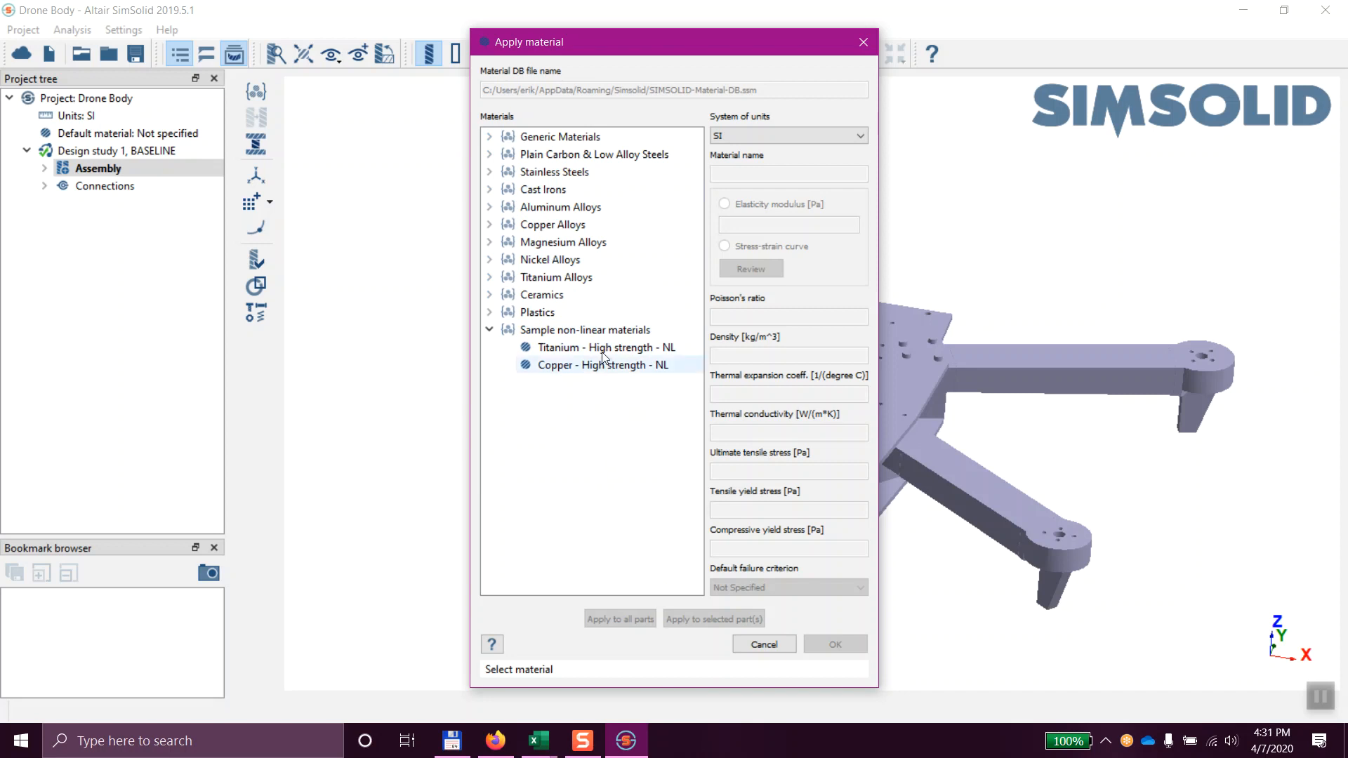
{"action": "left_click", "coordinate": [491, 313]}
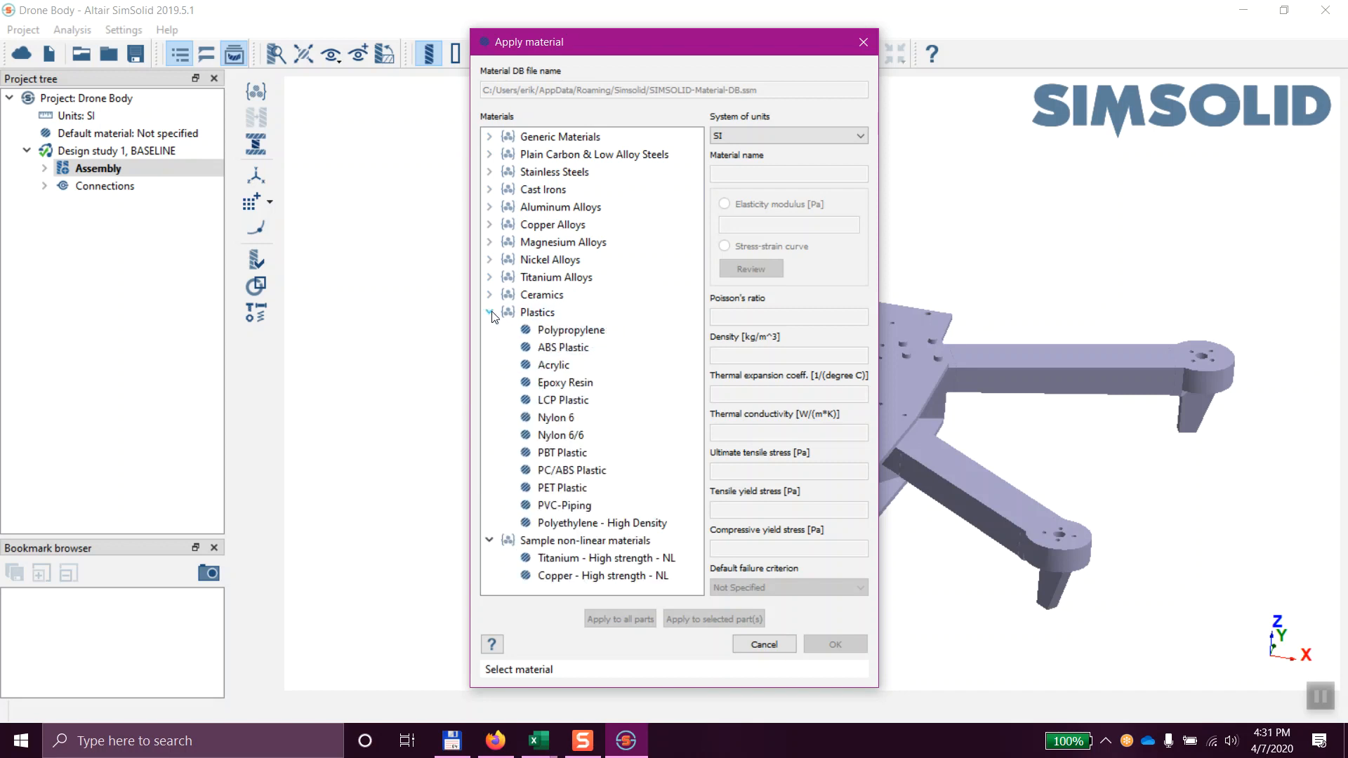
{"action": "left_click", "coordinate": [584, 354]}
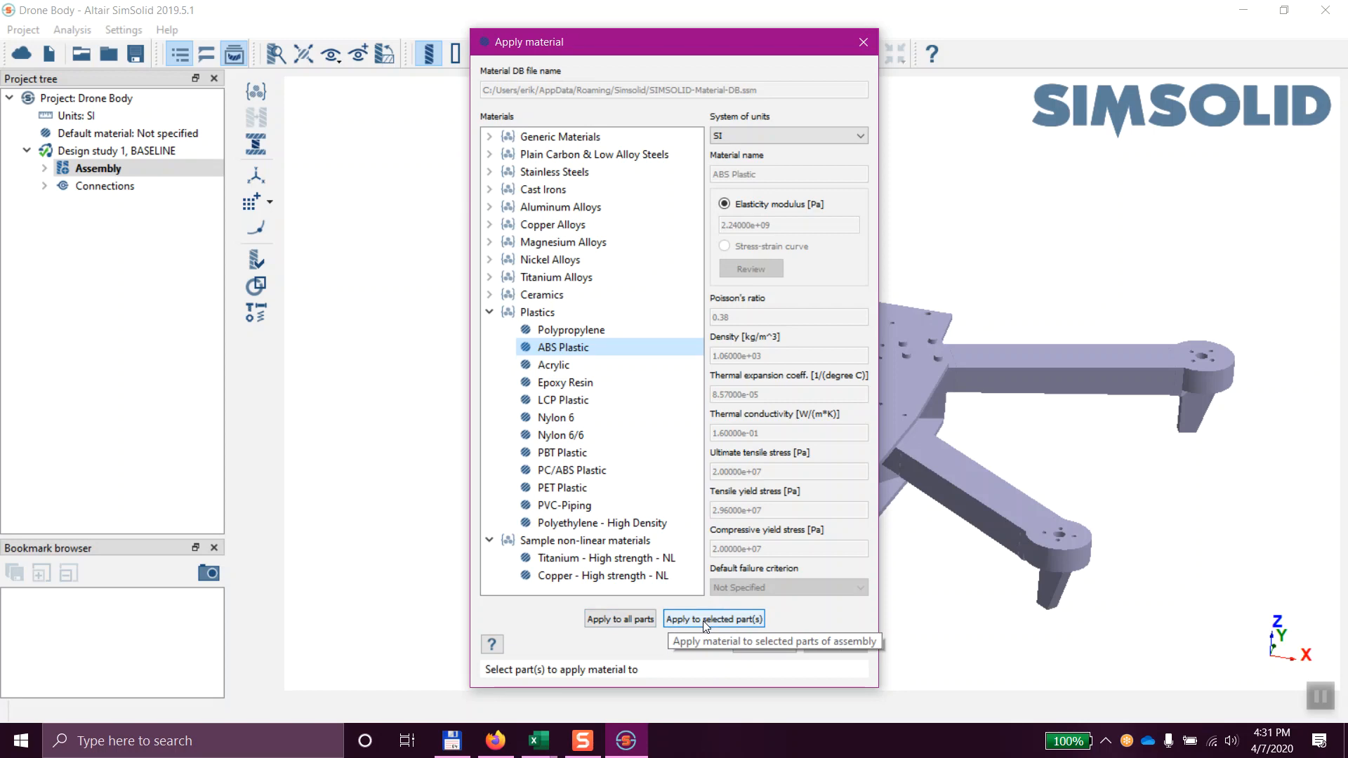
{"action": "left_click", "coordinate": [603, 620]}
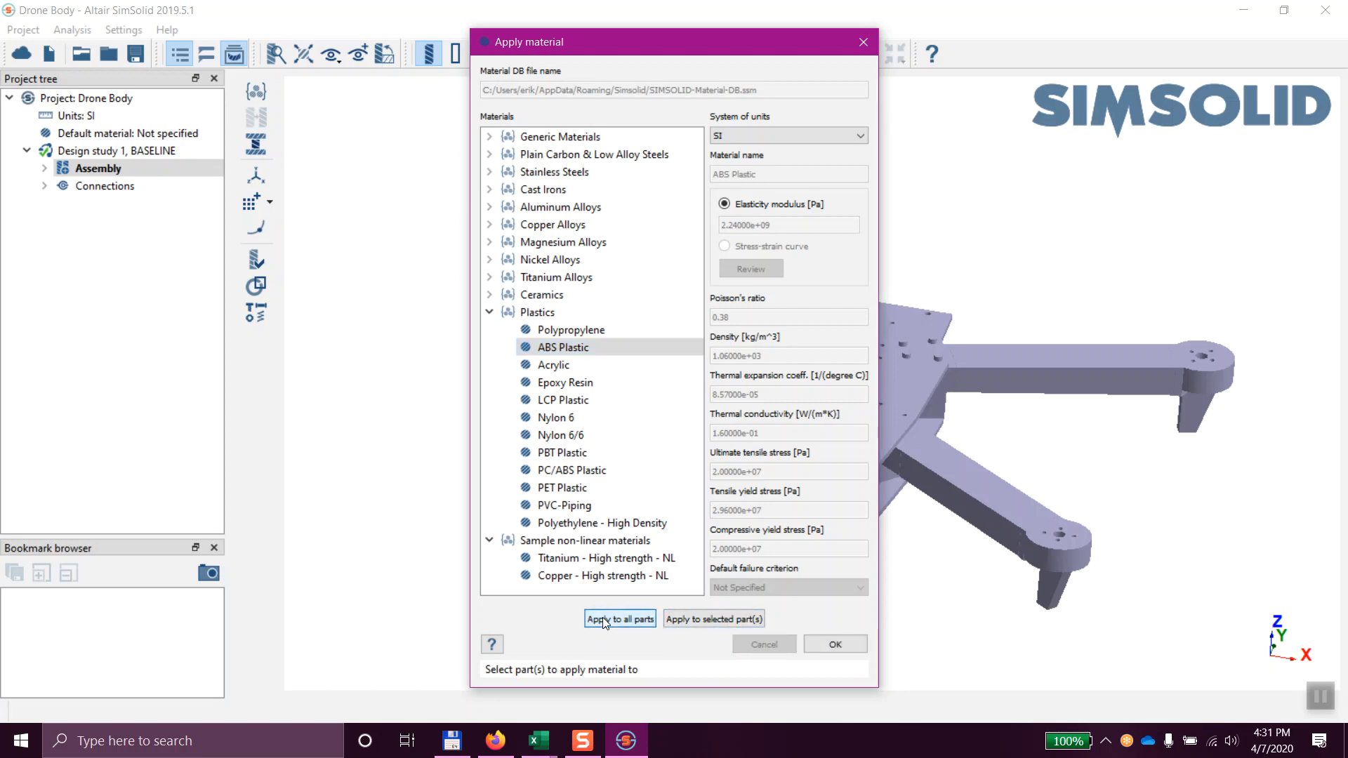
{"action": "left_click", "coordinate": [853, 645]}
Expand the assembly's part list, select the arm Part 1 Copy 1 and apply Gray Cast Iron - ASTM class 20 to it
{"action": "left_click", "coordinate": [44, 167]}
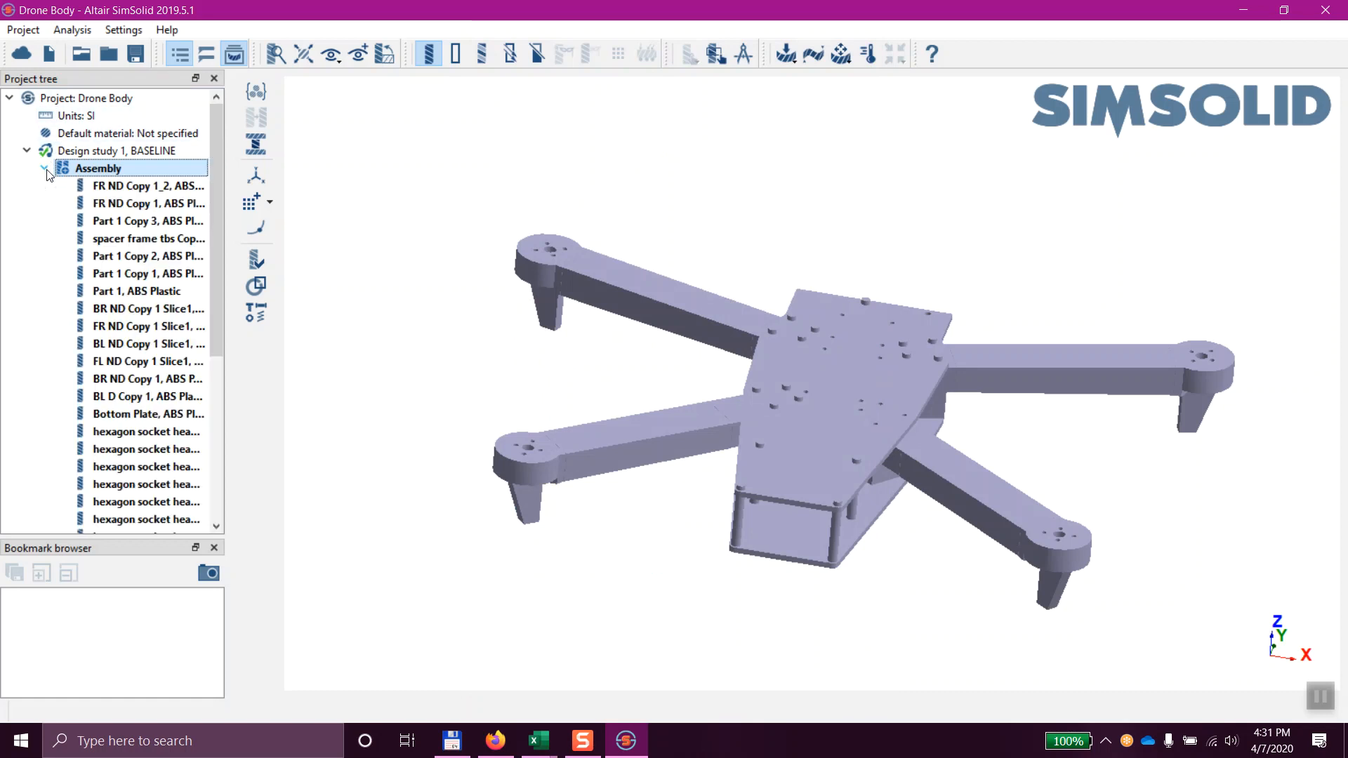
{"action": "mouse_move", "coordinate": [226, 211]}
{"action": "left_mouse_down"}
{"action": "mouse_move", "coordinate": [343, 212]}
{"action": "mouse_move", "coordinate": [212, 211]}
{"action": "left_mouse_up"}
{"action": "left_click", "coordinate": [612, 295]}
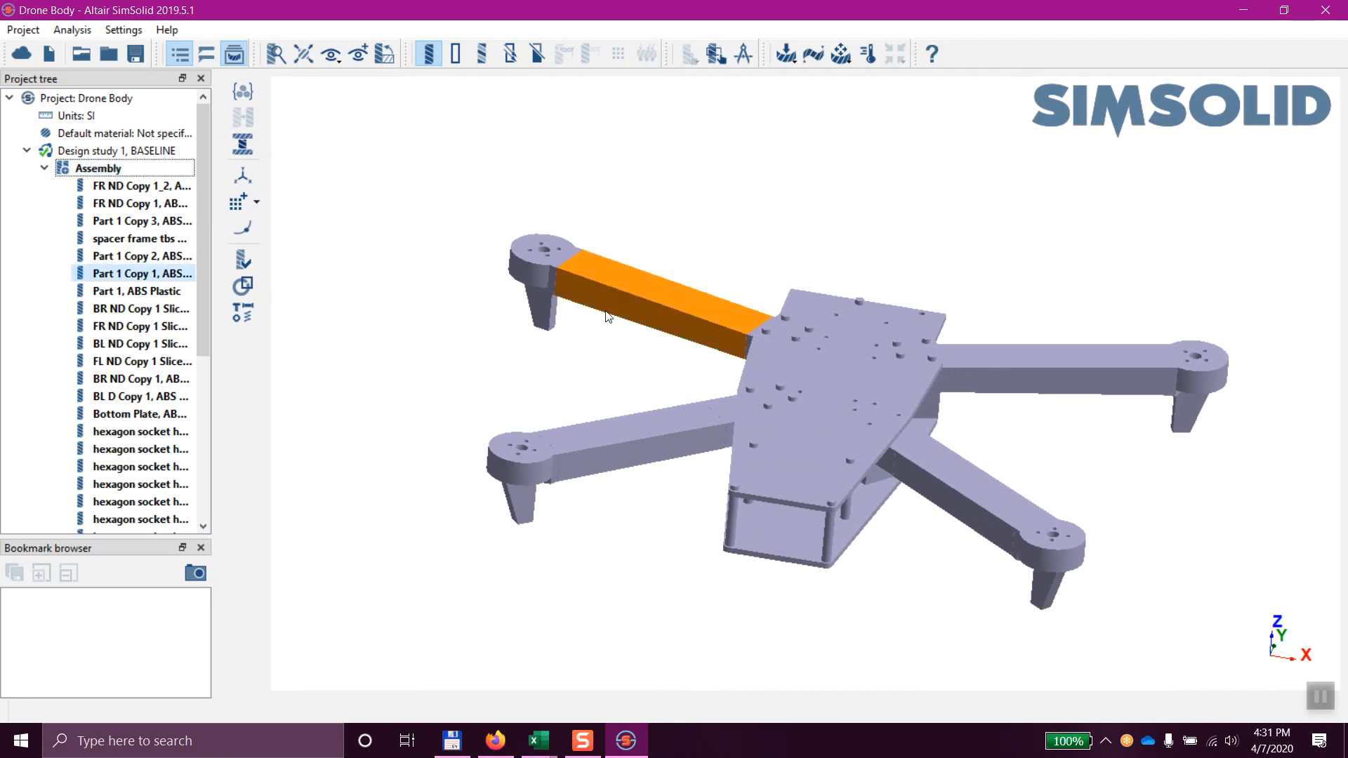
{"action": "left_click", "coordinate": [249, 90]}
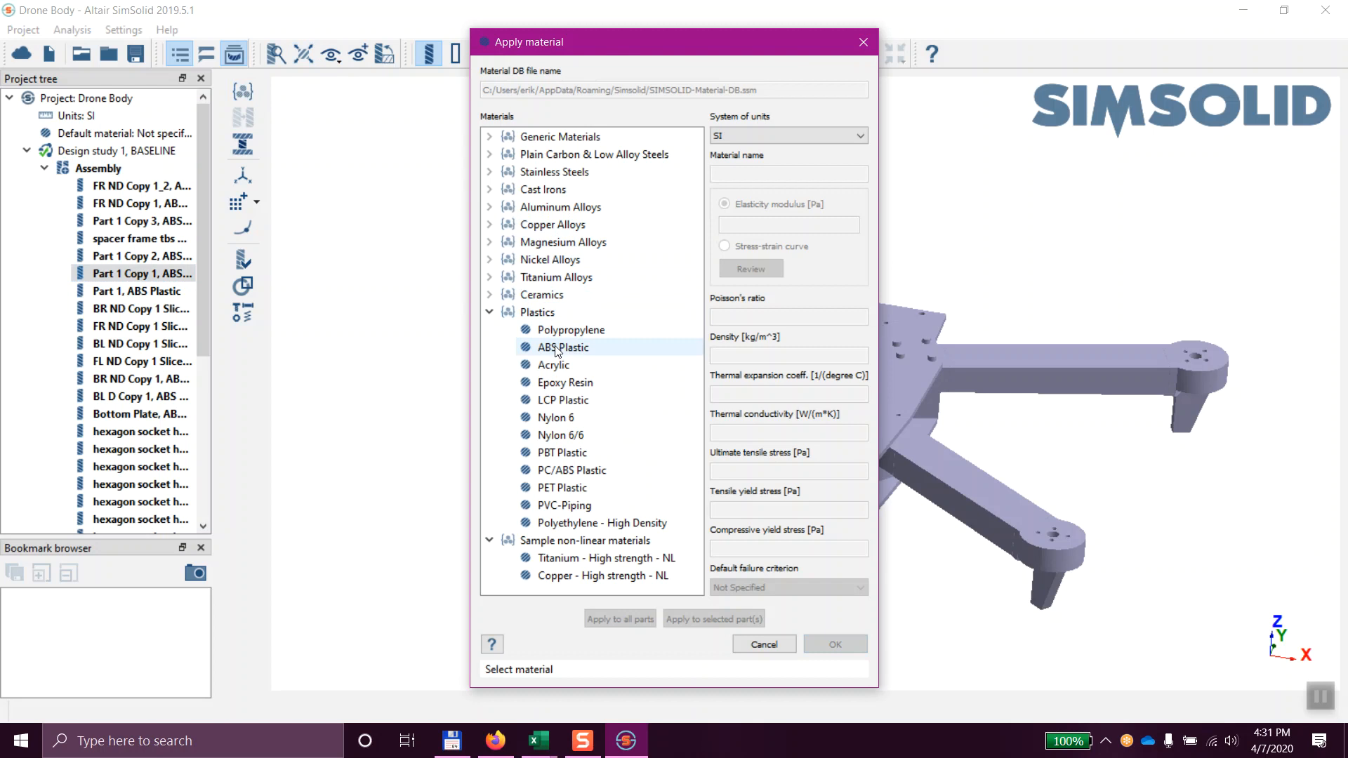
{"action": "double_click", "coordinate": [542, 190]}
{"action": "left_click", "coordinate": [541, 209]}
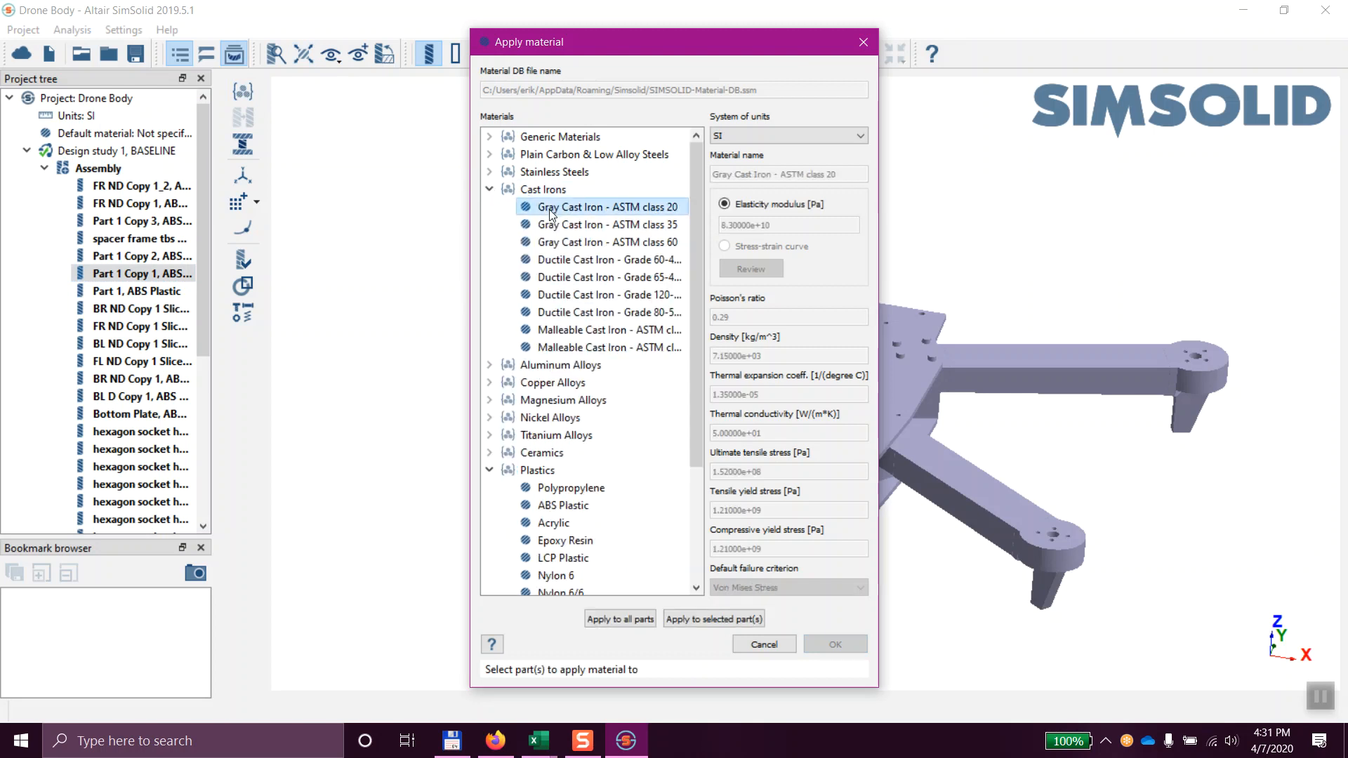
{"action": "left_click", "coordinate": [735, 616]}
{"action": "left_click", "coordinate": [169, 278]}
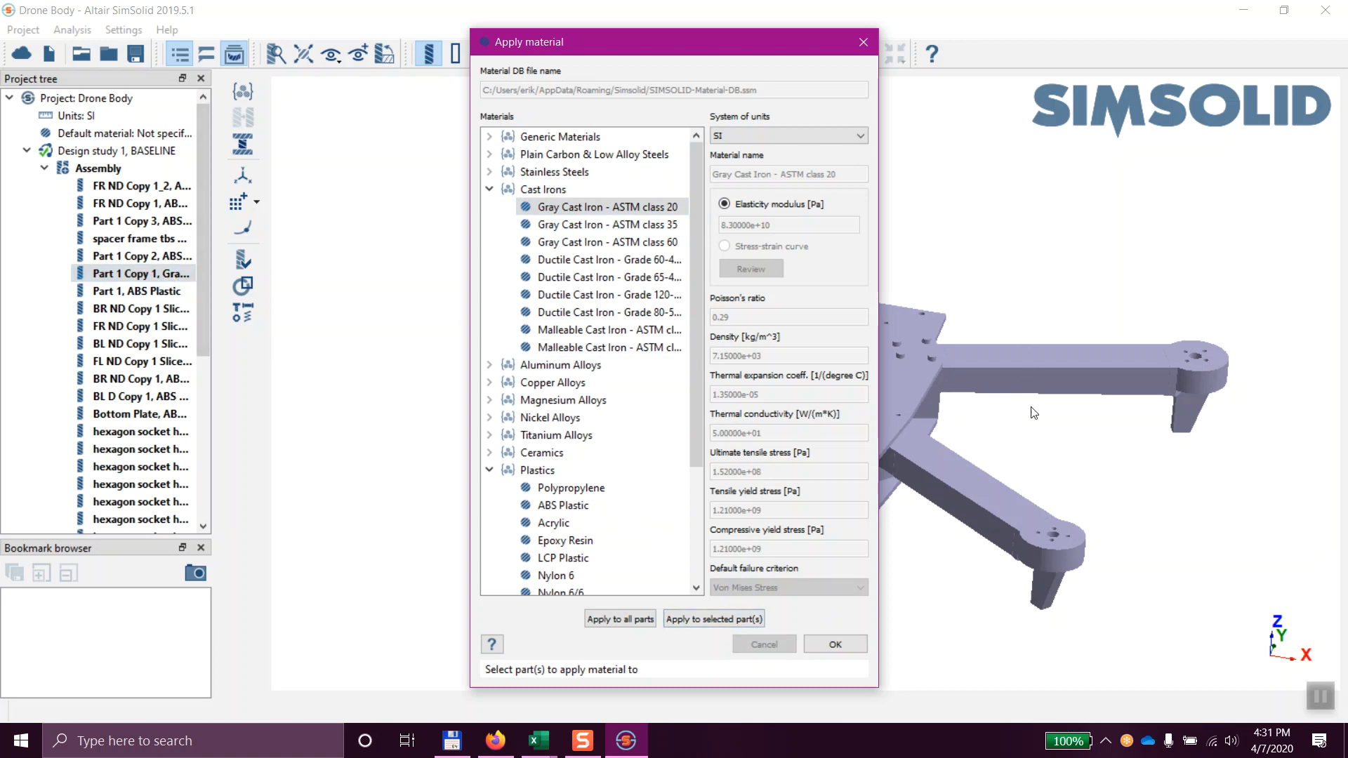
Apply ABS Plastic to the arm Part 1 Copy 1, clear the selection and collapse the assembly's part list
{"action": "left_click", "coordinate": [578, 507]}
{"action": "left_click", "coordinate": [714, 614]}
{"action": "left_click", "coordinate": [858, 646]}
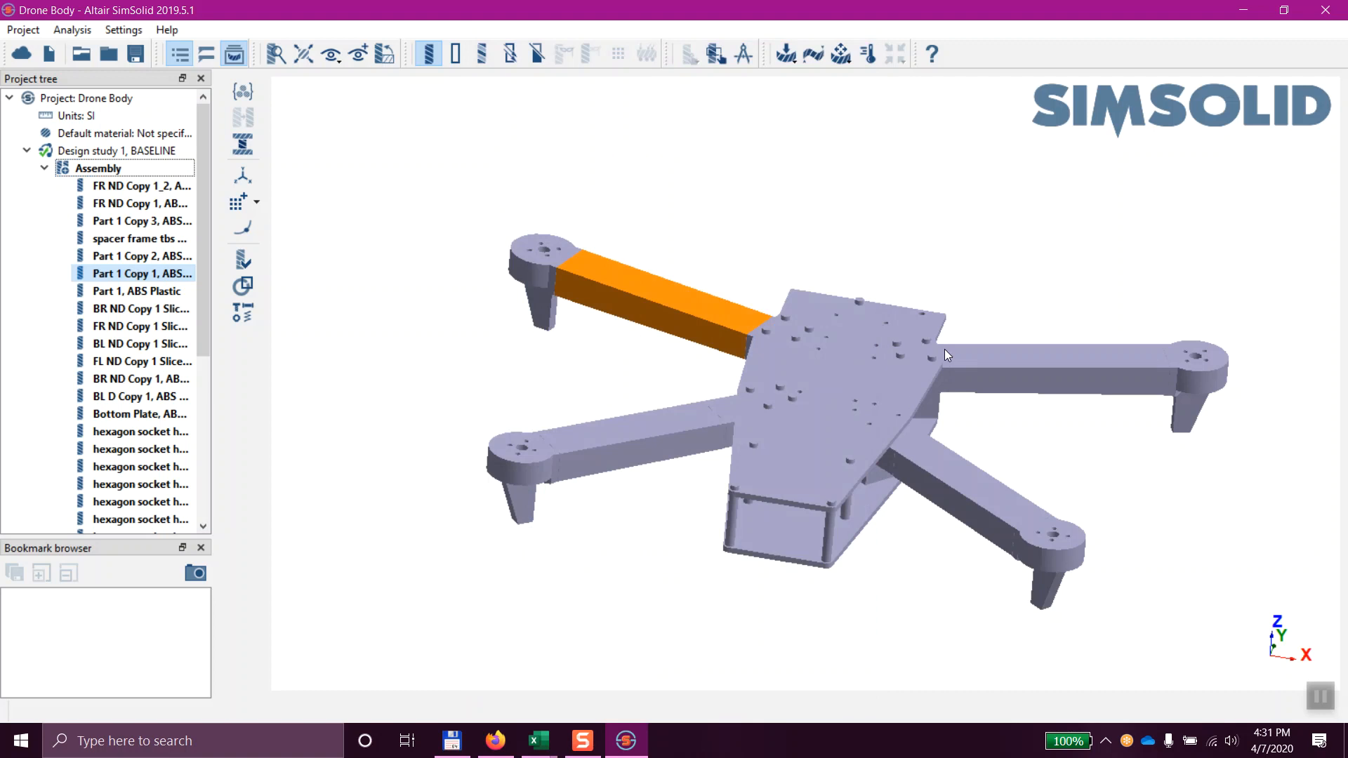
{"action": "left_click", "coordinate": [591, 355]}
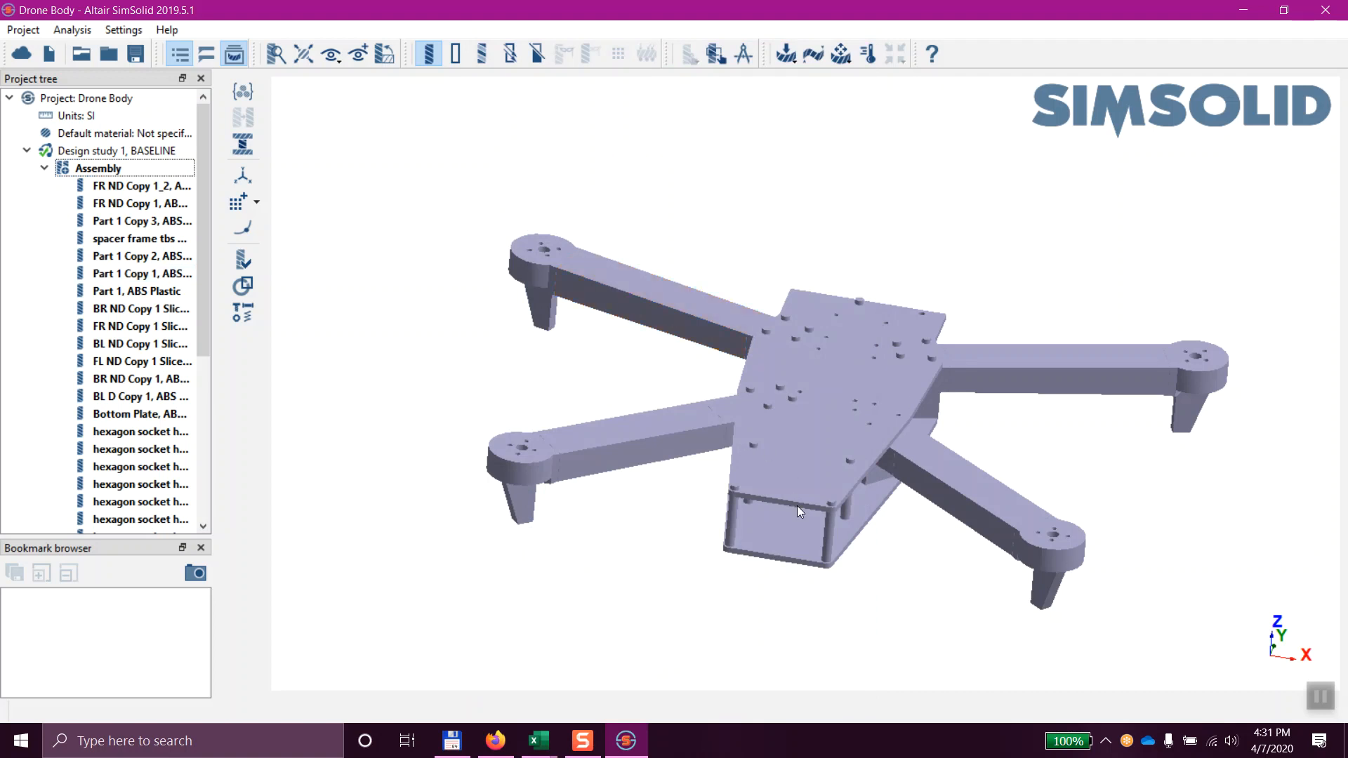
{"action": "mouse_move", "coordinate": [948, 579]}
{"action": "left_mouse_down"}
{"action": "mouse_move", "coordinate": [959, 560]}
{"action": "mouse_move", "coordinate": [963, 570]}
{"action": "left_mouse_up"}
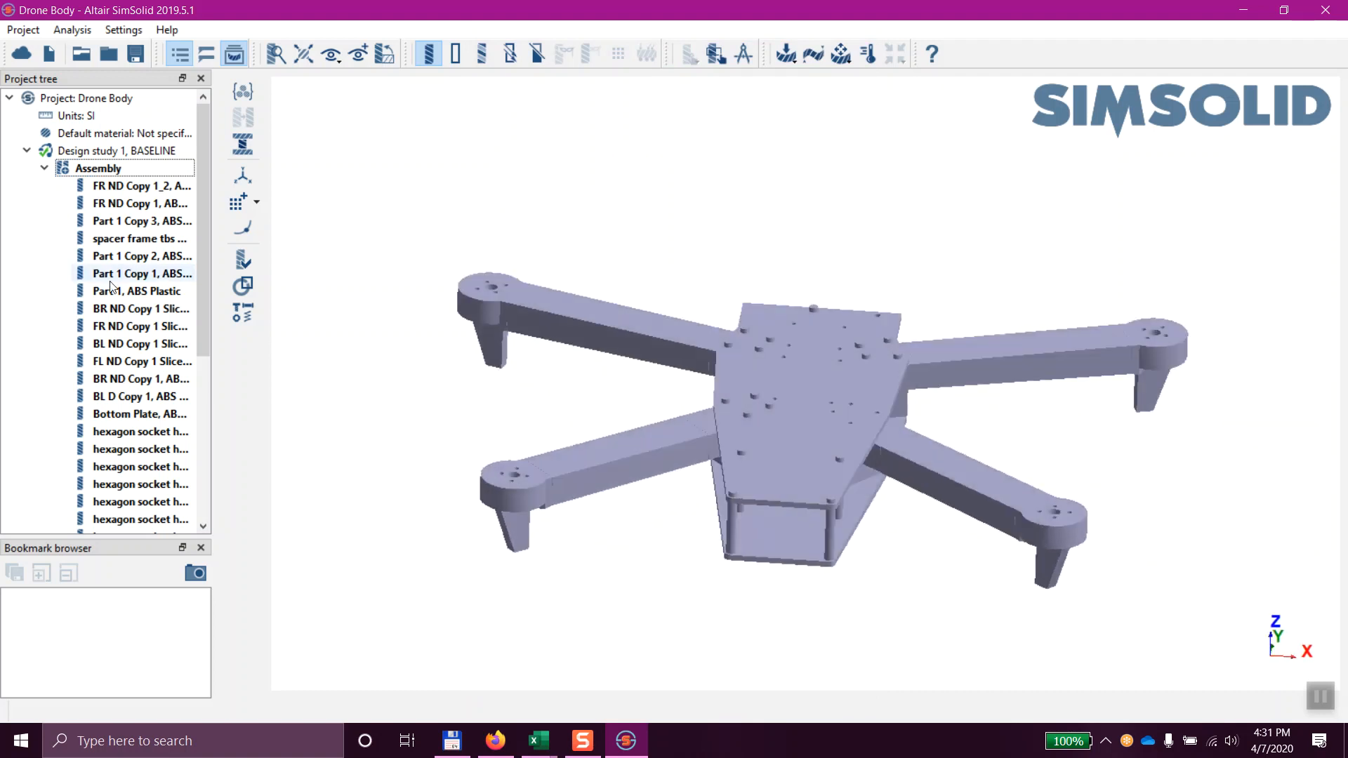
{"action": "left_click", "coordinate": [45, 169]}
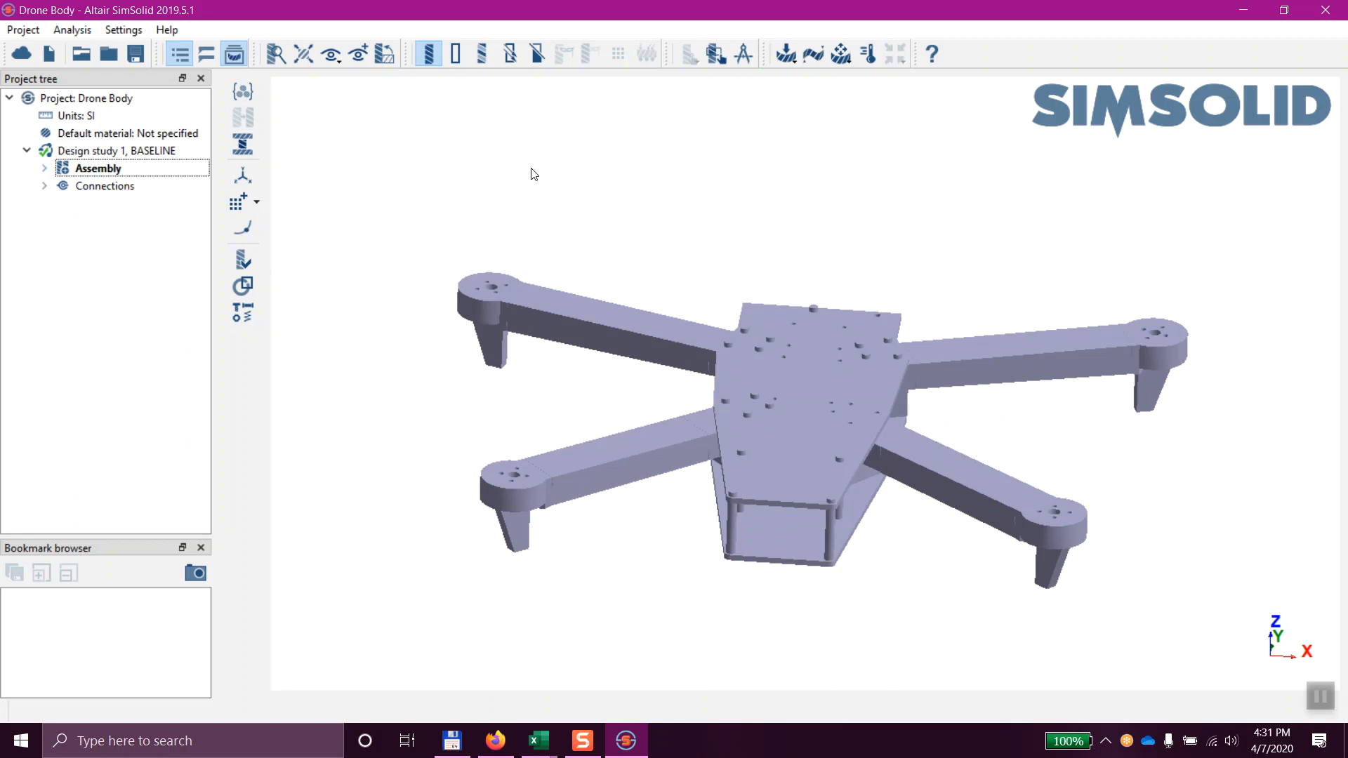
Create a linear structural analysis in Design study 1 and look over its solution settings and setup entries
{"action": "mouse_move", "coordinate": [900, 575]}
{"action": "left_mouse_down"}
{"action": "mouse_move", "coordinate": [861, 430]}
{"action": "mouse_move", "coordinate": [891, 566]}
{"action": "left_mouse_up"}
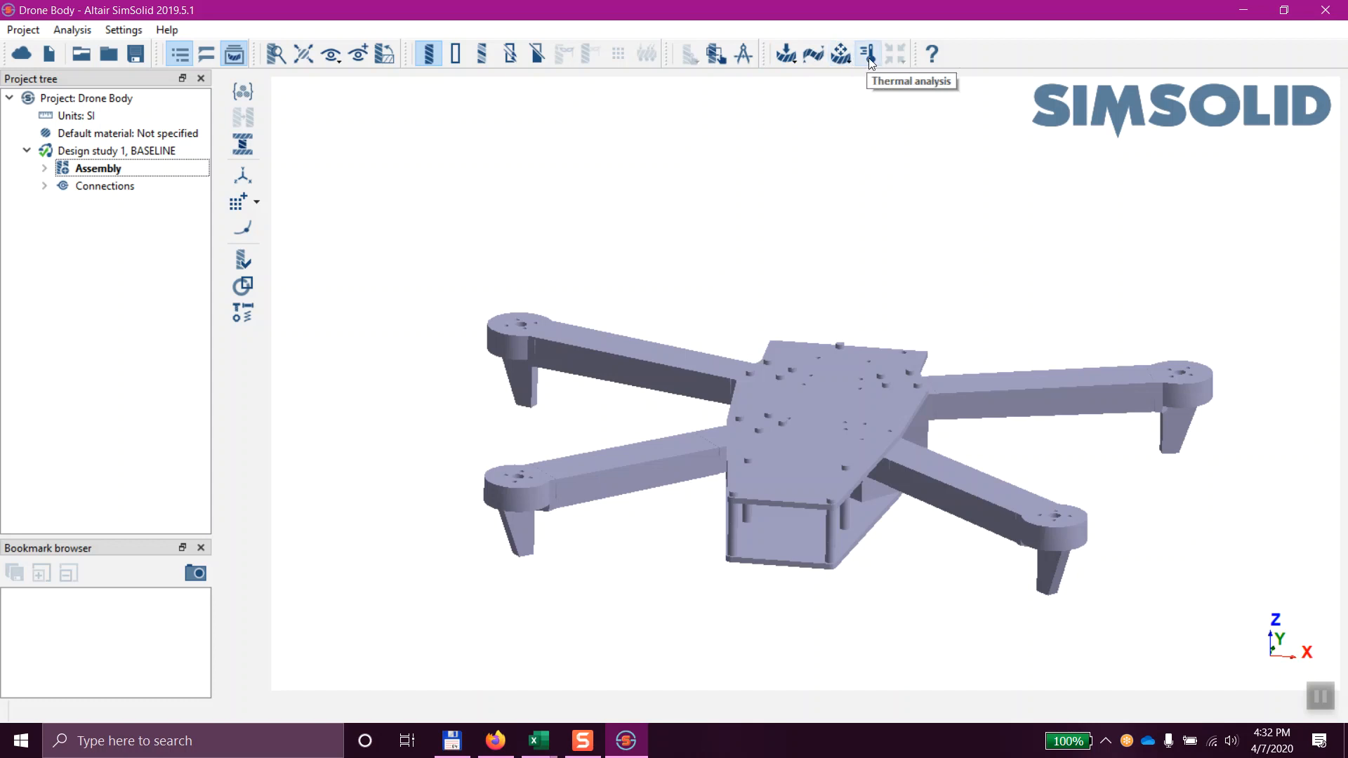
{"action": "left_click", "coordinate": [786, 53]}
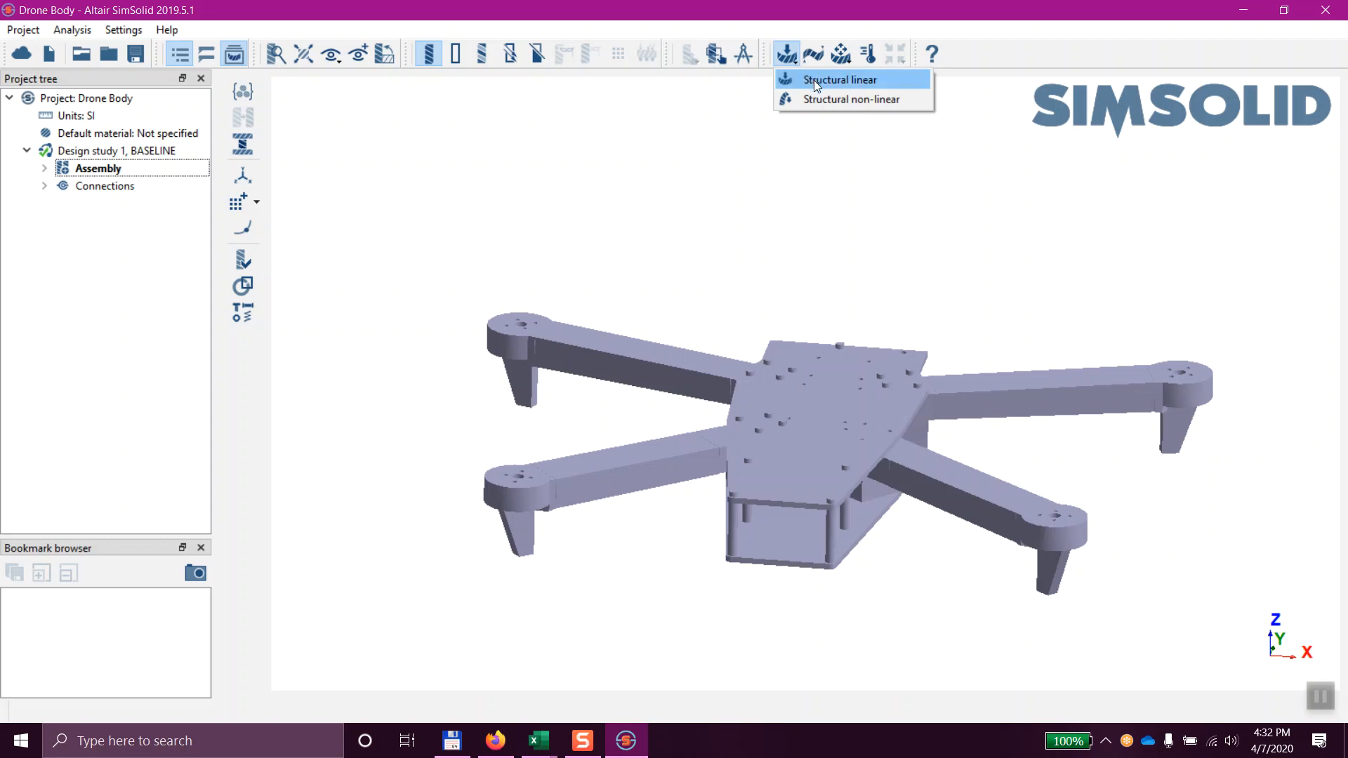
{"action": "left_click", "coordinate": [814, 80]}
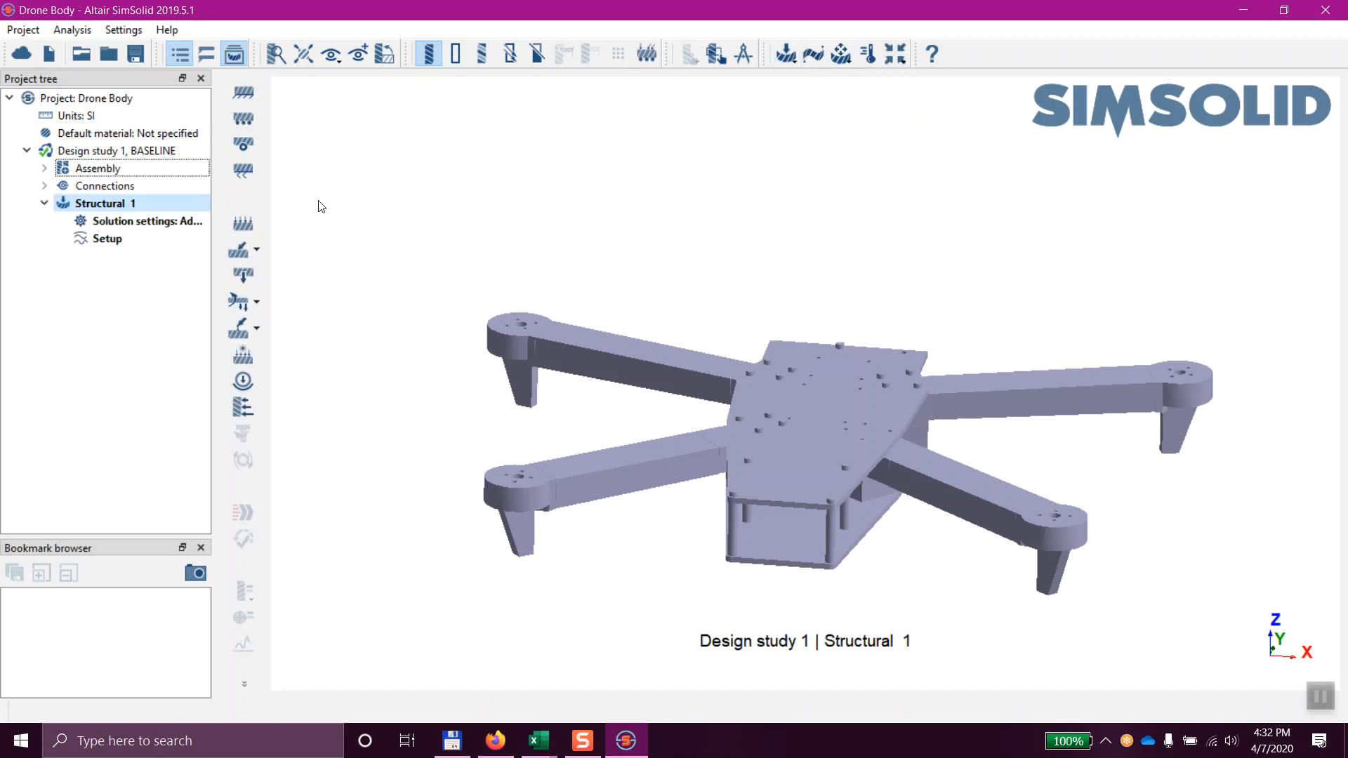
{"action": "left_click", "coordinate": [100, 204]}
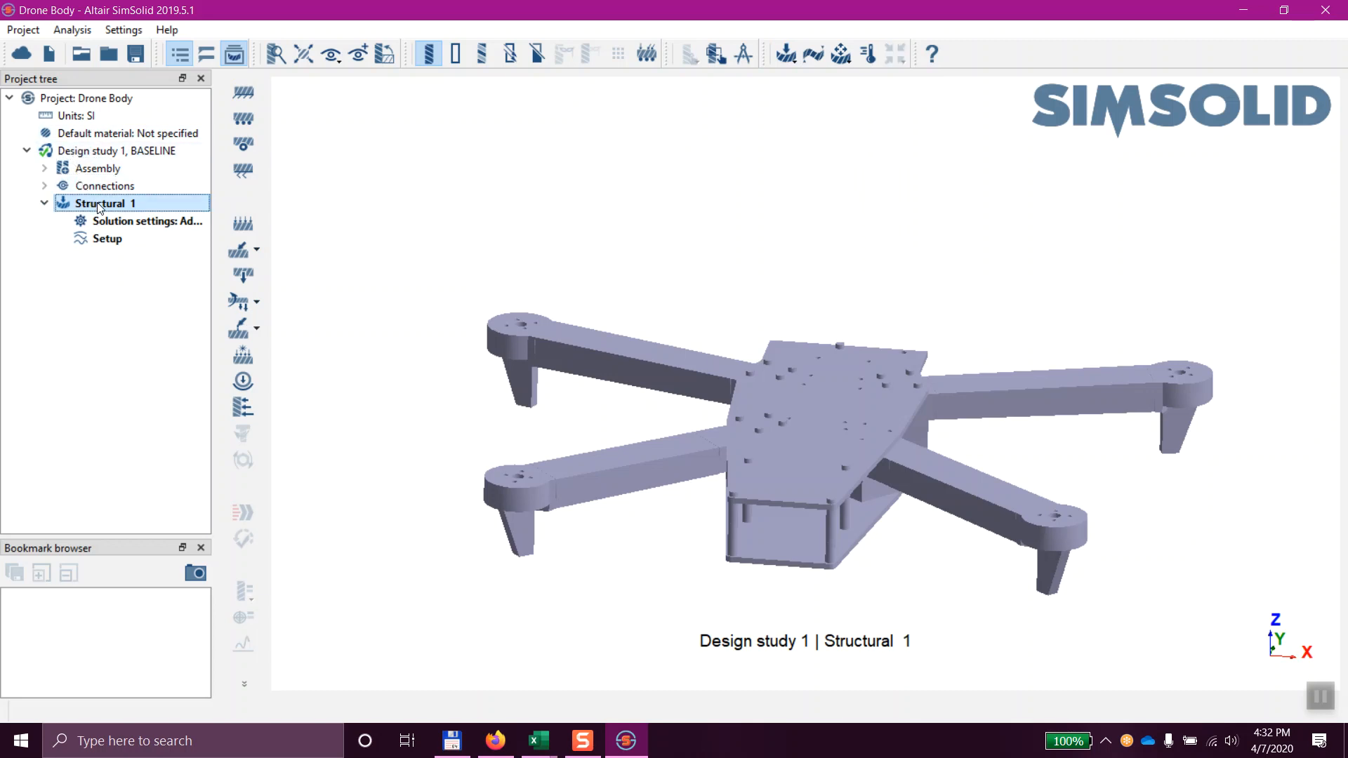
{"action": "left_click", "coordinate": [108, 222]}
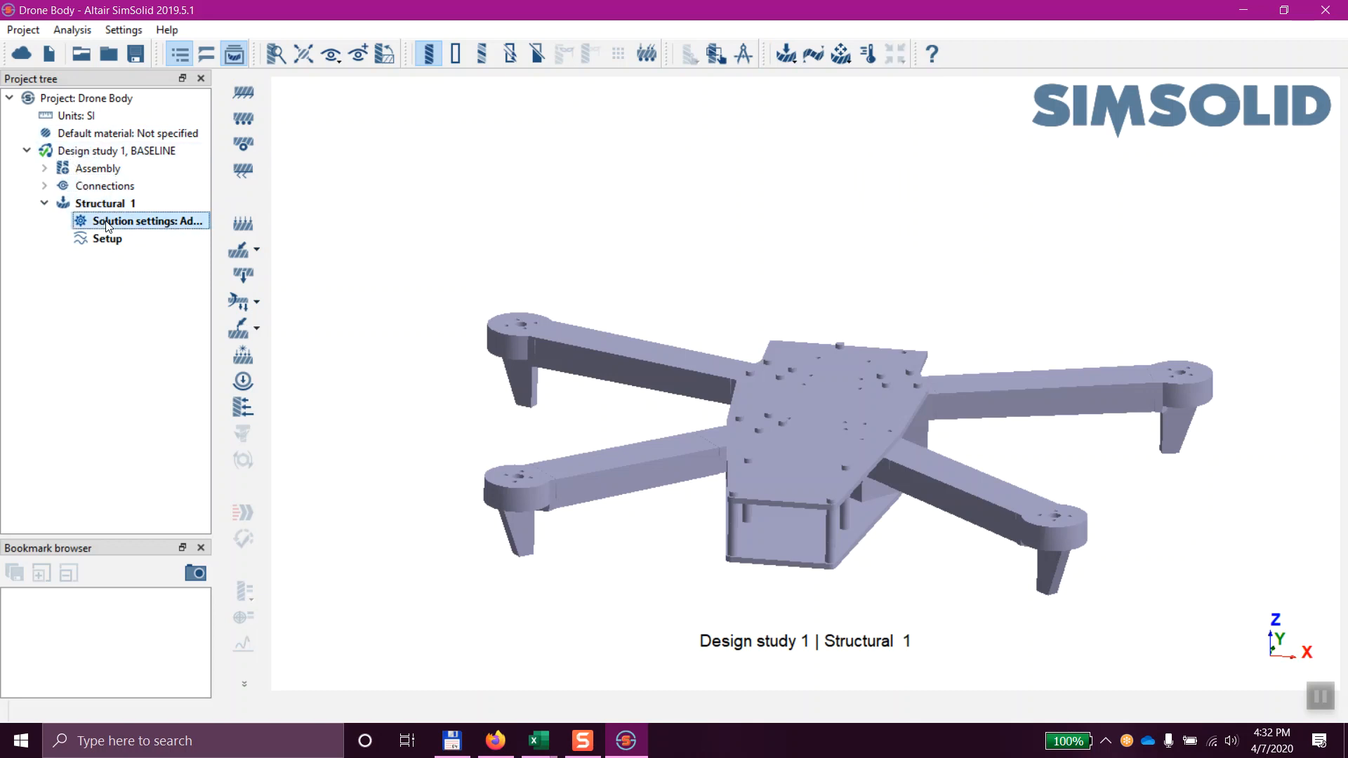
{"action": "left_click", "coordinate": [120, 243]}
{"action": "left_click", "coordinate": [115, 208]}
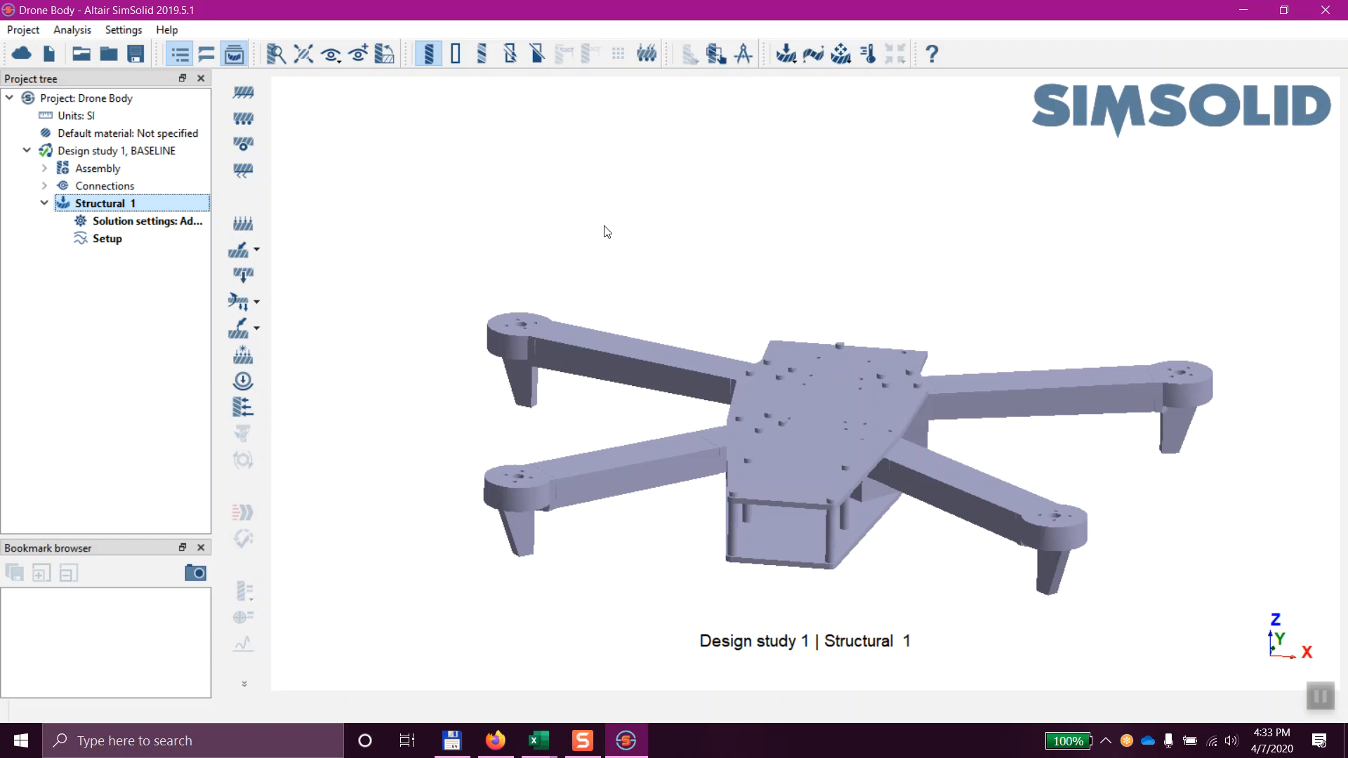
Start an immovable constraint applied to faces and pick the bottom foot faces of the BL and FL arms
{"action": "left_click", "coordinate": [243, 92]}
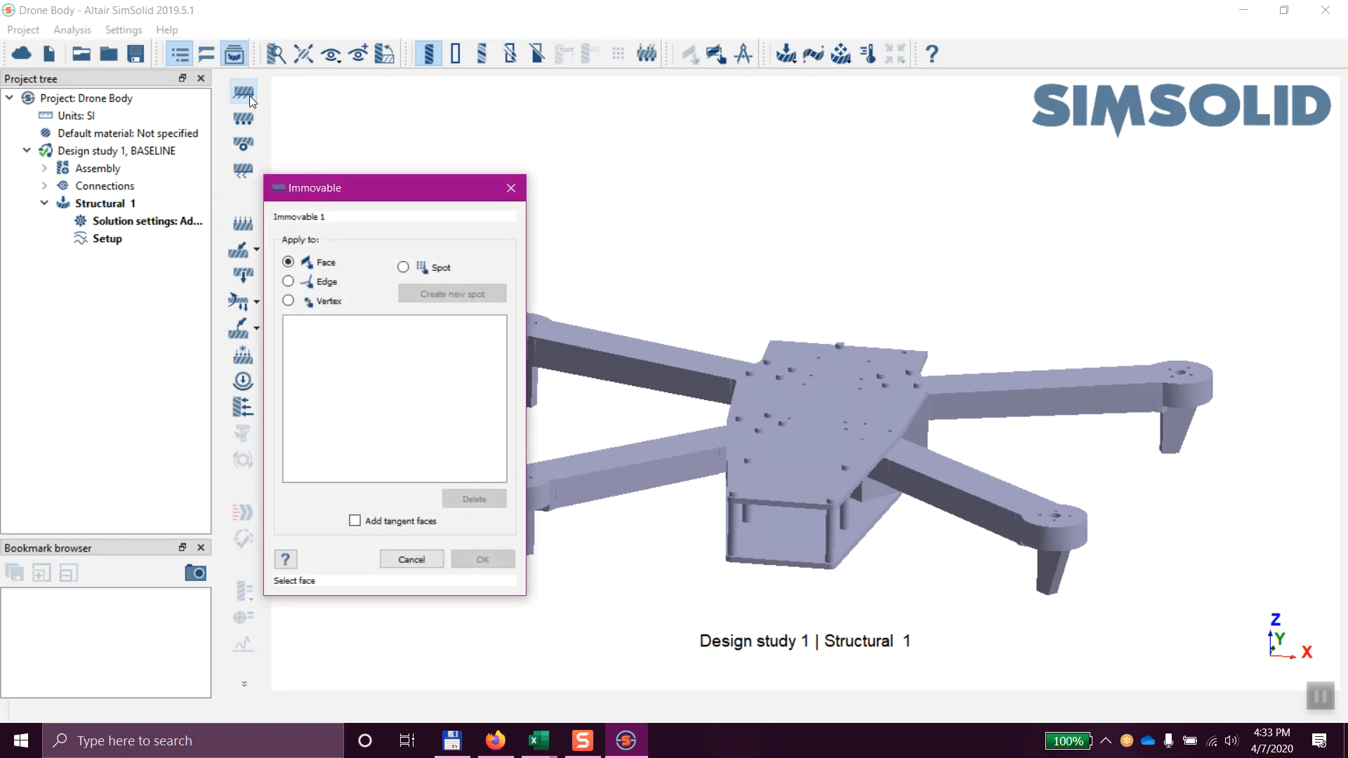
{"action": "left_click_drag", "start_coordinate": [377, 199], "coordinate": [481, 139]}
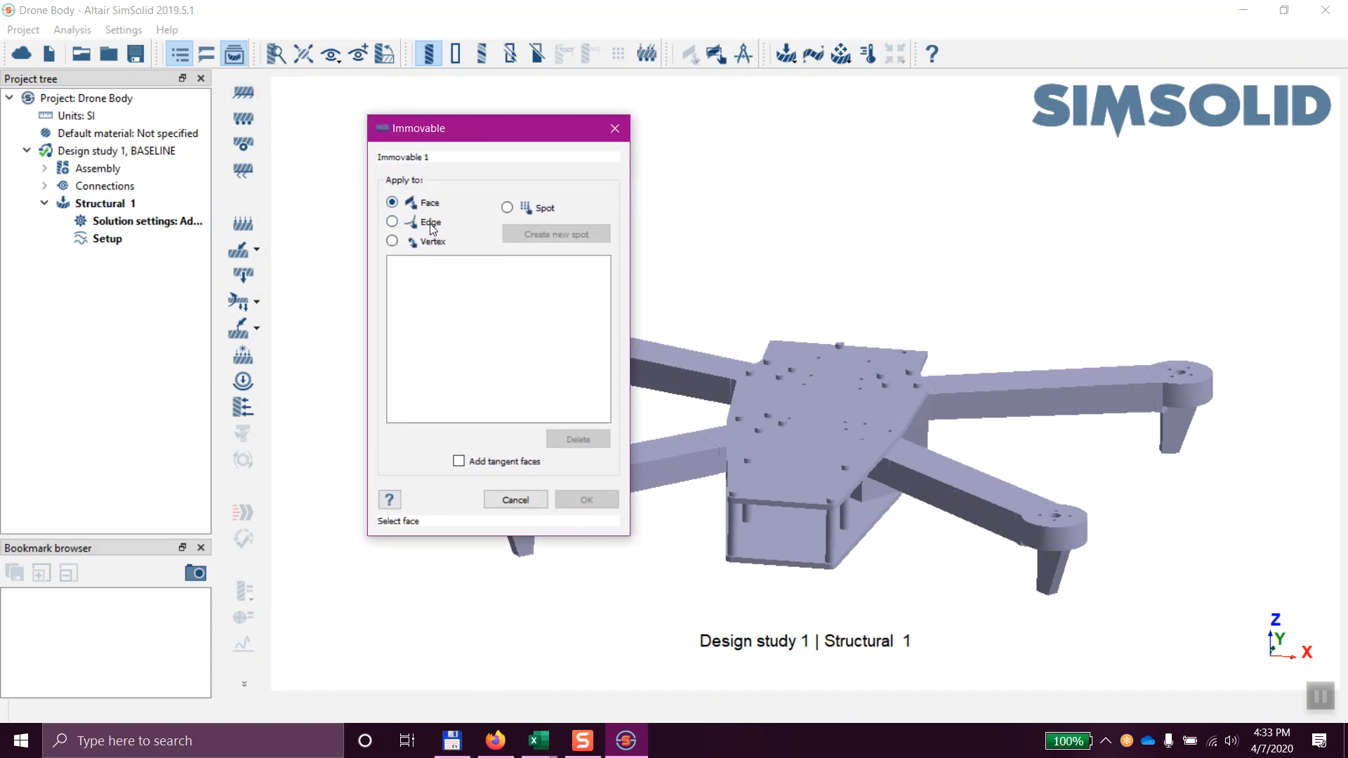
{"action": "left_click_drag", "start_coordinate": [514, 129], "coordinate": [384, 116]}
{"action": "left_click_drag", "start_coordinate": [672, 489], "coordinate": [706, 375]}
{"action": "right_click_drag", "start_coordinate": [668, 398], "coordinate": [925, 270]}
{"action": "scroll", "coordinate": [860, 261], "scroll_direction": "up", "scroll_amount": 1}
{"action": "scroll", "coordinate": [799, 274], "scroll_direction": "up", "scroll_amount": 4}
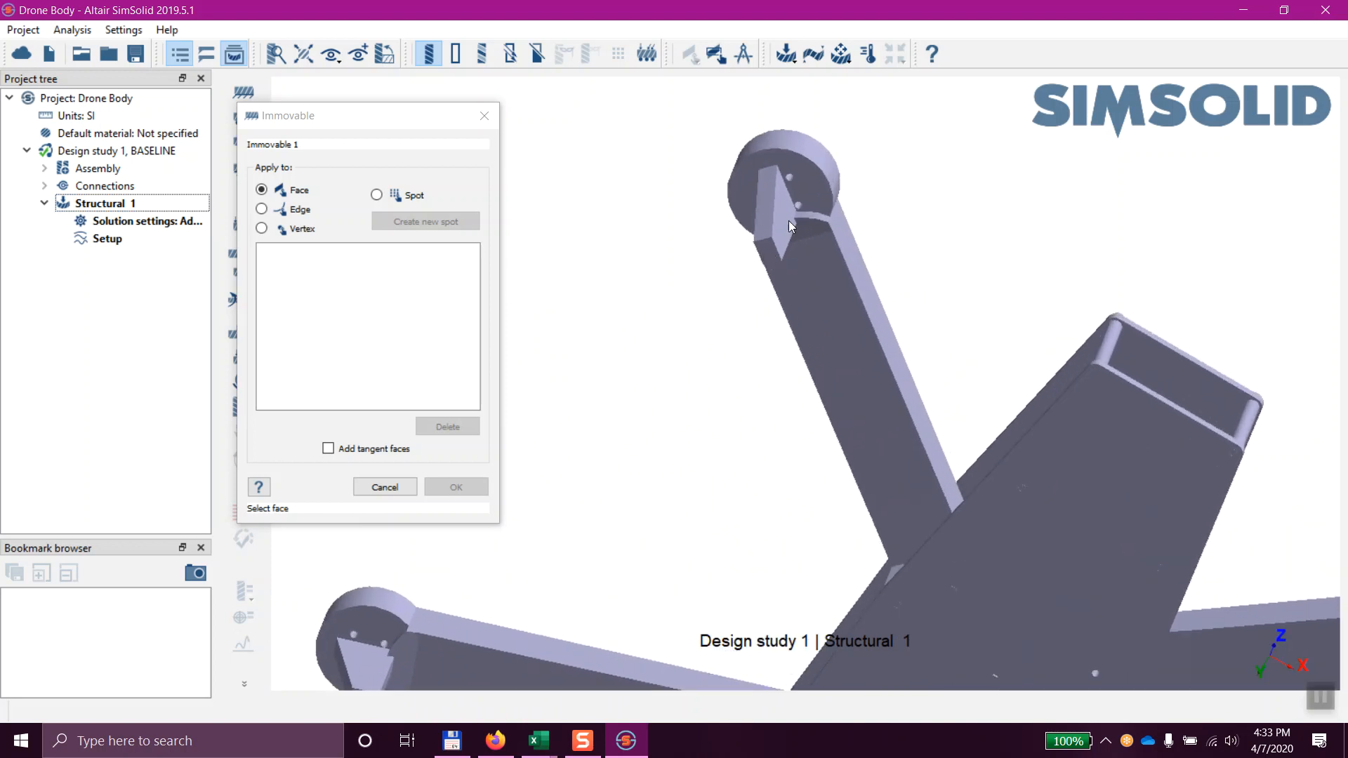
{"action": "left_click", "coordinate": [772, 257]}
{"action": "right_click_drag", "start_coordinate": [710, 288], "coordinate": [815, 244]}
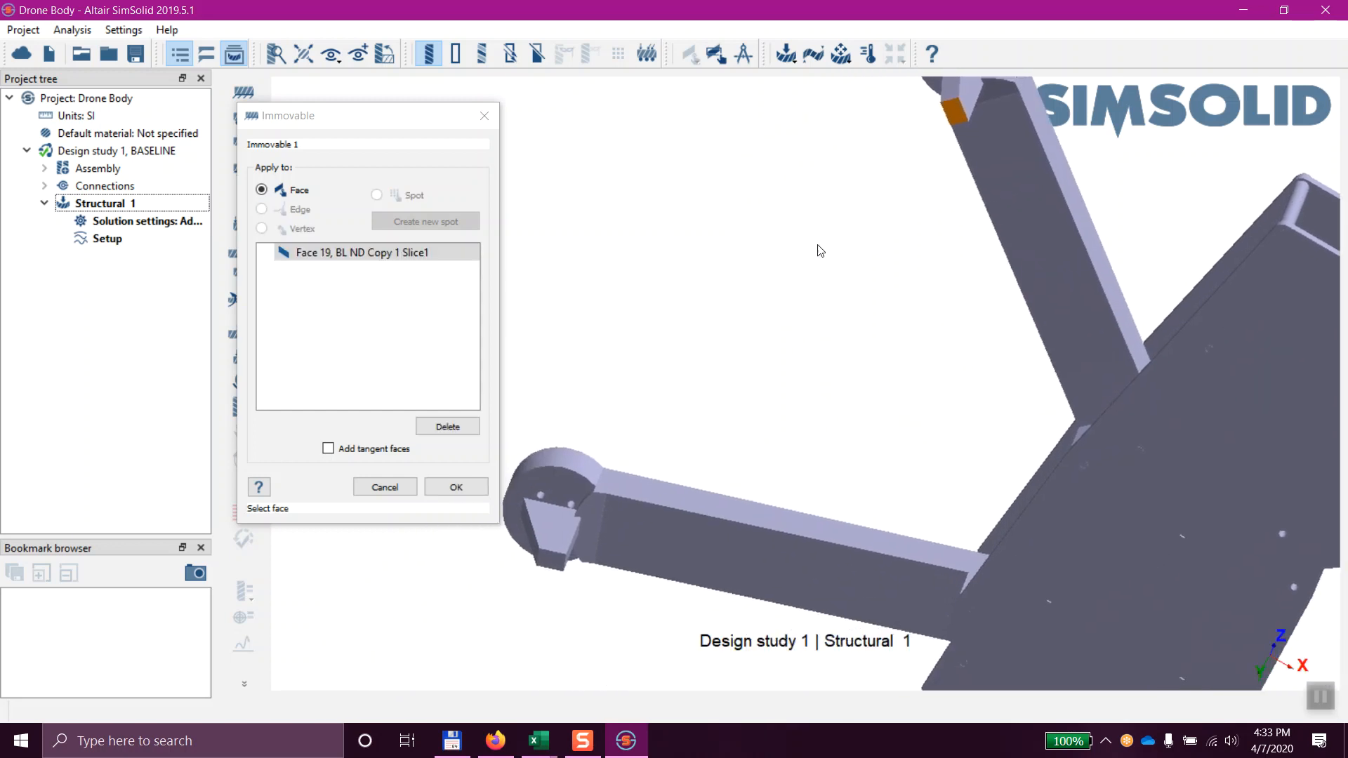
{"action": "left_click", "coordinate": [552, 556]}
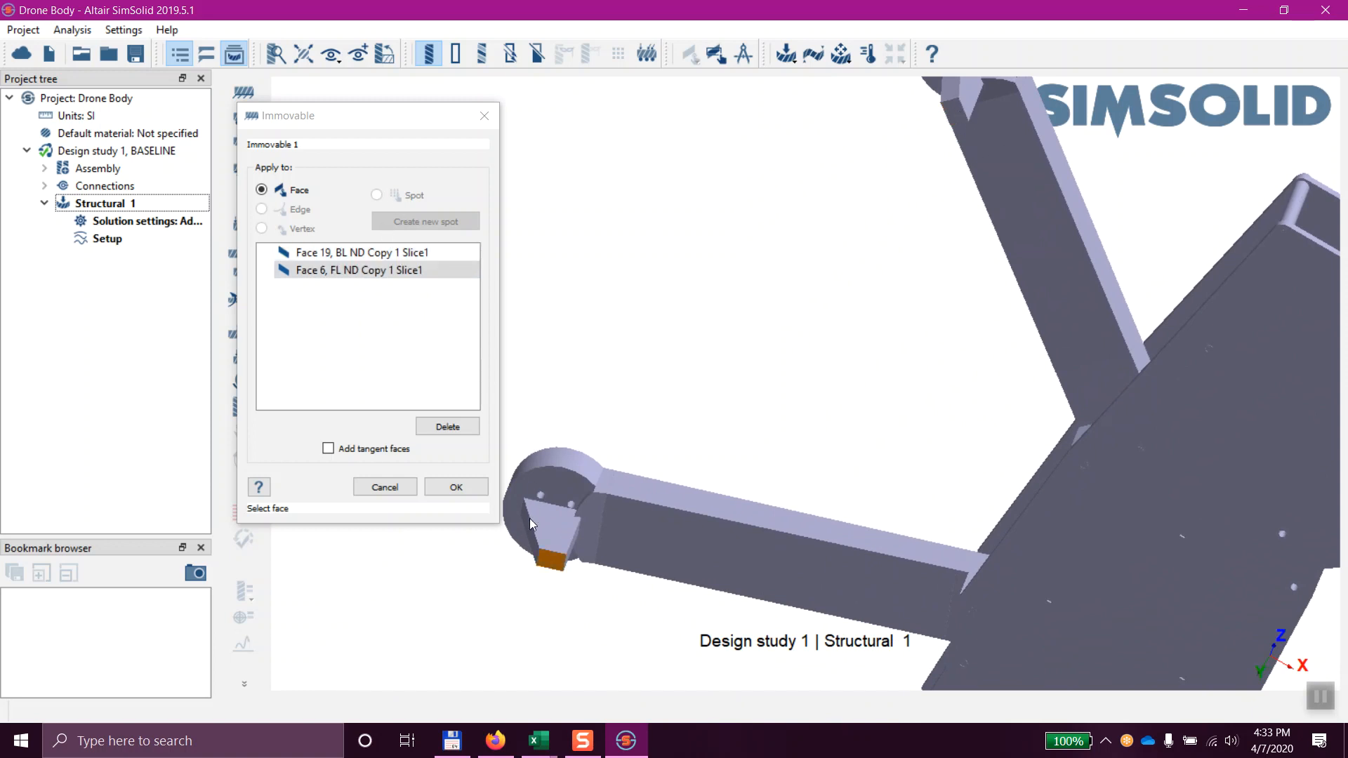
Add the bottom foot faces of the FR and BR arms and create the immovable constraint
{"action": "right_click_drag", "start_coordinate": [853, 420], "coordinate": [755, 204]}
{"action": "right_click_drag", "start_coordinate": [692, 559], "coordinate": [520, 393]}
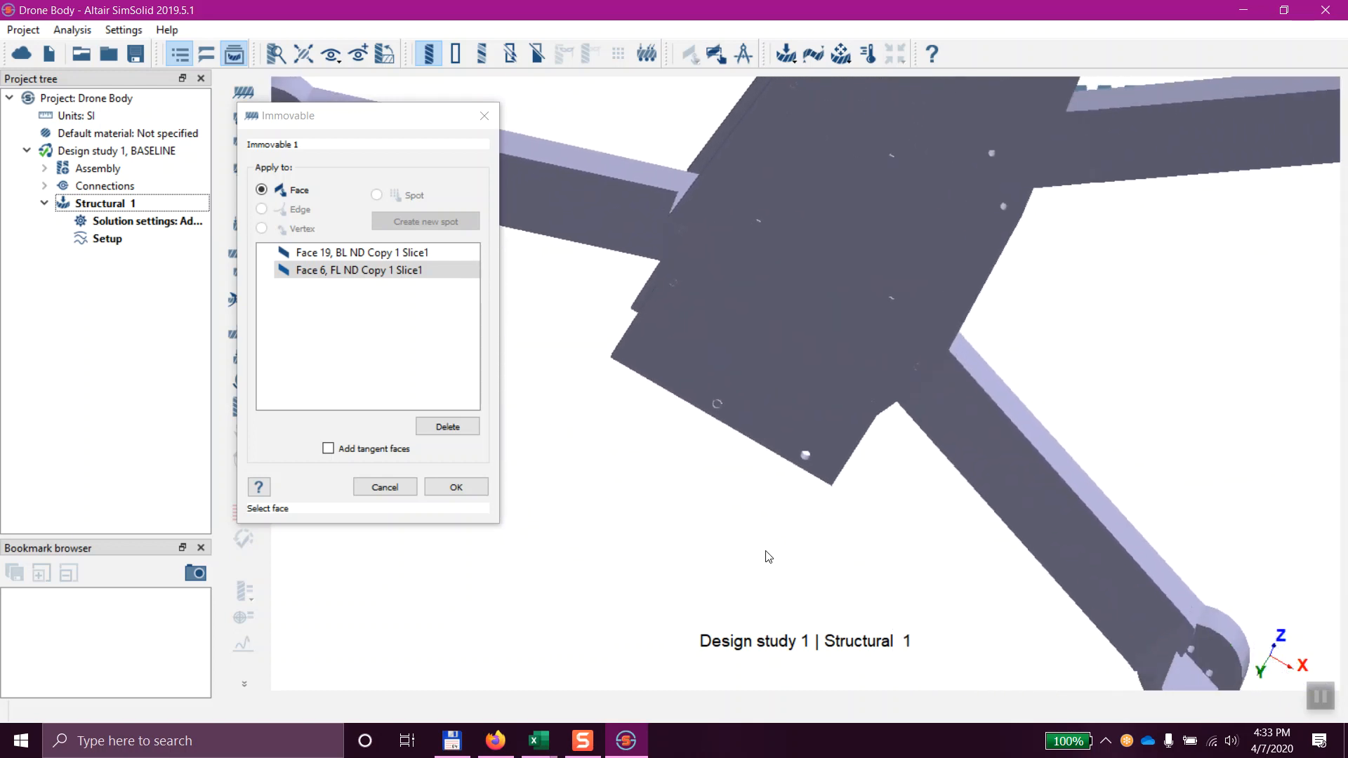
{"action": "right_click_drag", "start_coordinate": [765, 550], "coordinate": [689, 496]}
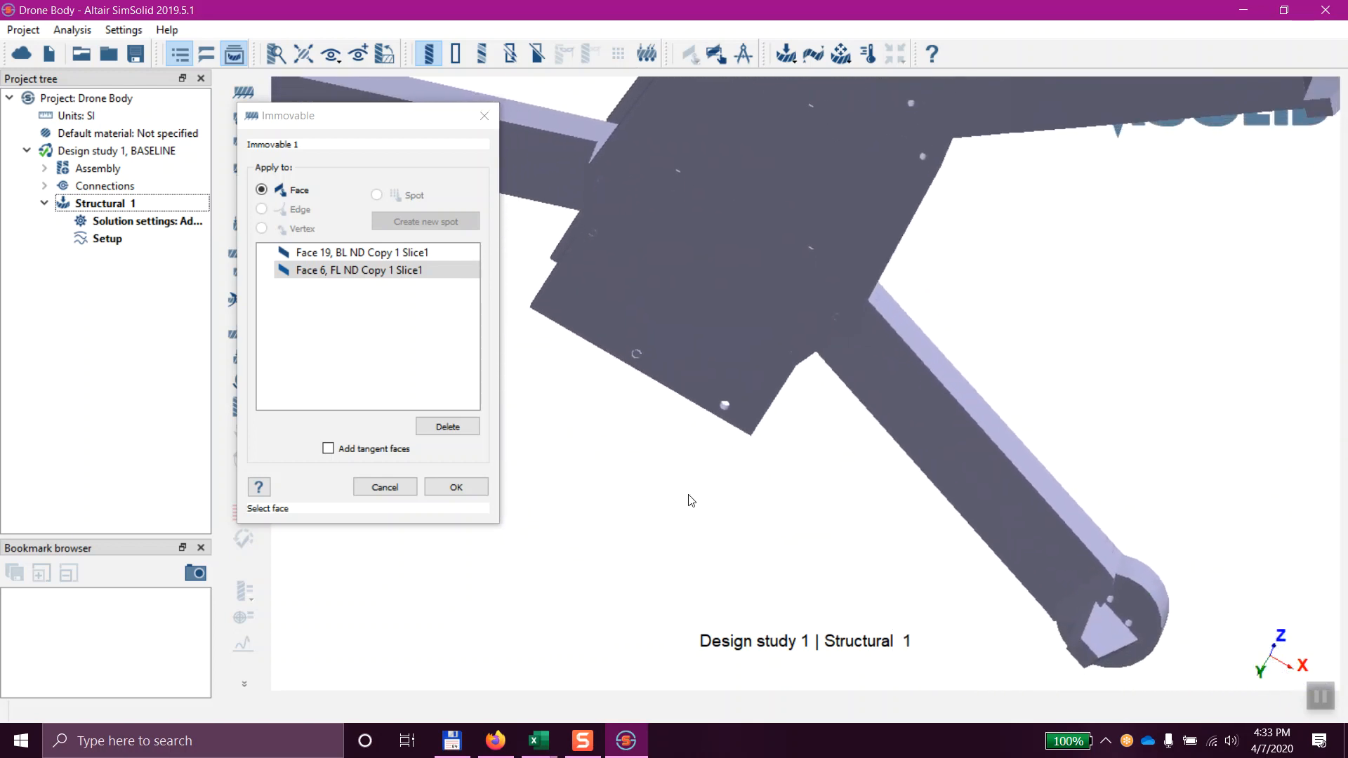
{"action": "left_click", "coordinate": [1082, 654]}
{"action": "right_click_drag", "start_coordinate": [1121, 353], "coordinate": [863, 529]}
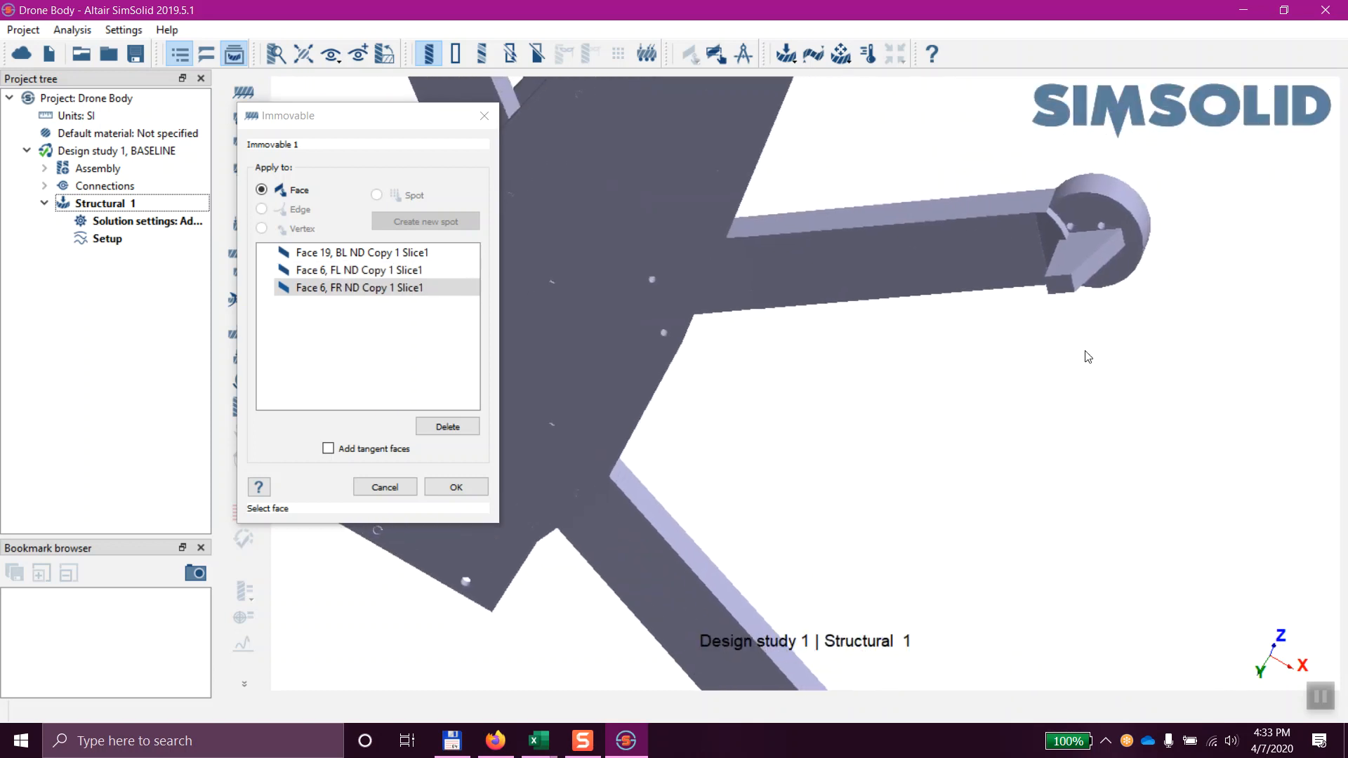
{"action": "left_click", "coordinate": [1063, 287]}
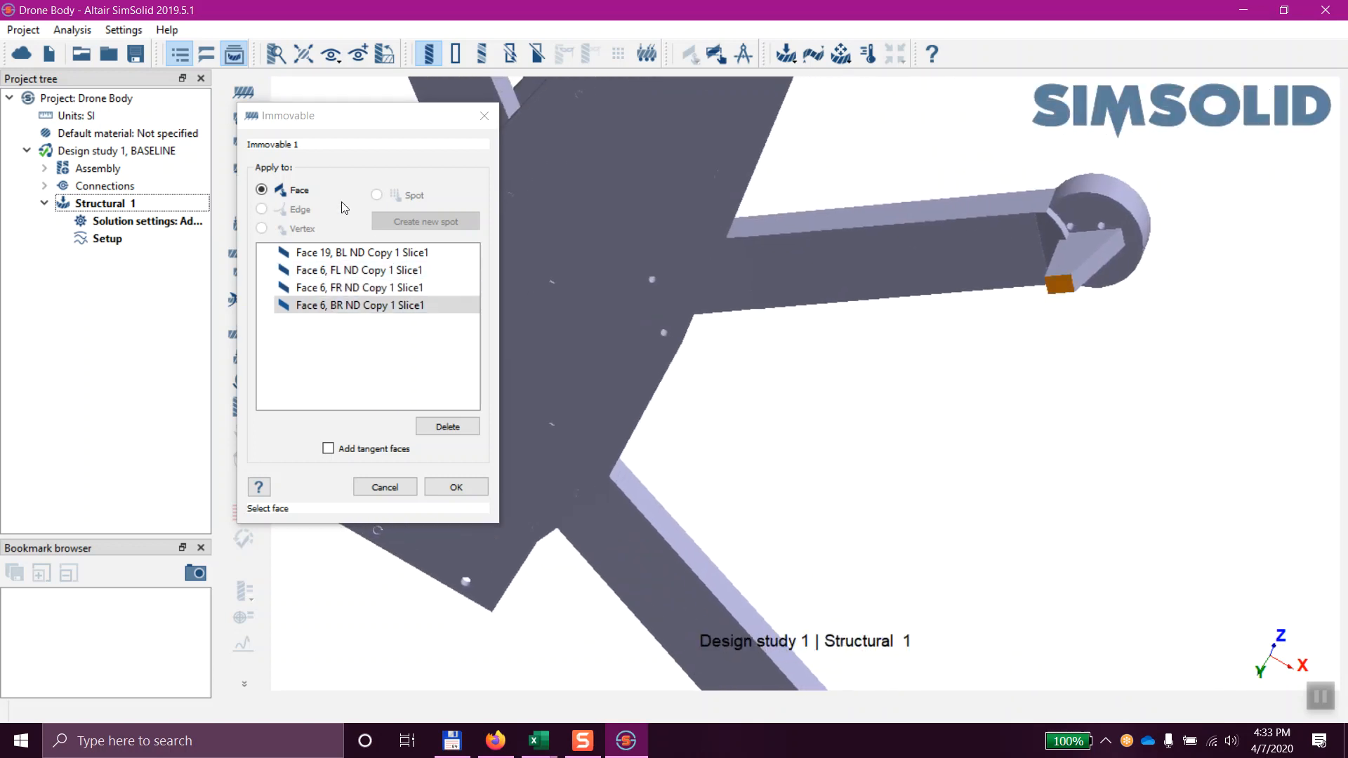
{"action": "left_click", "coordinate": [456, 487]}
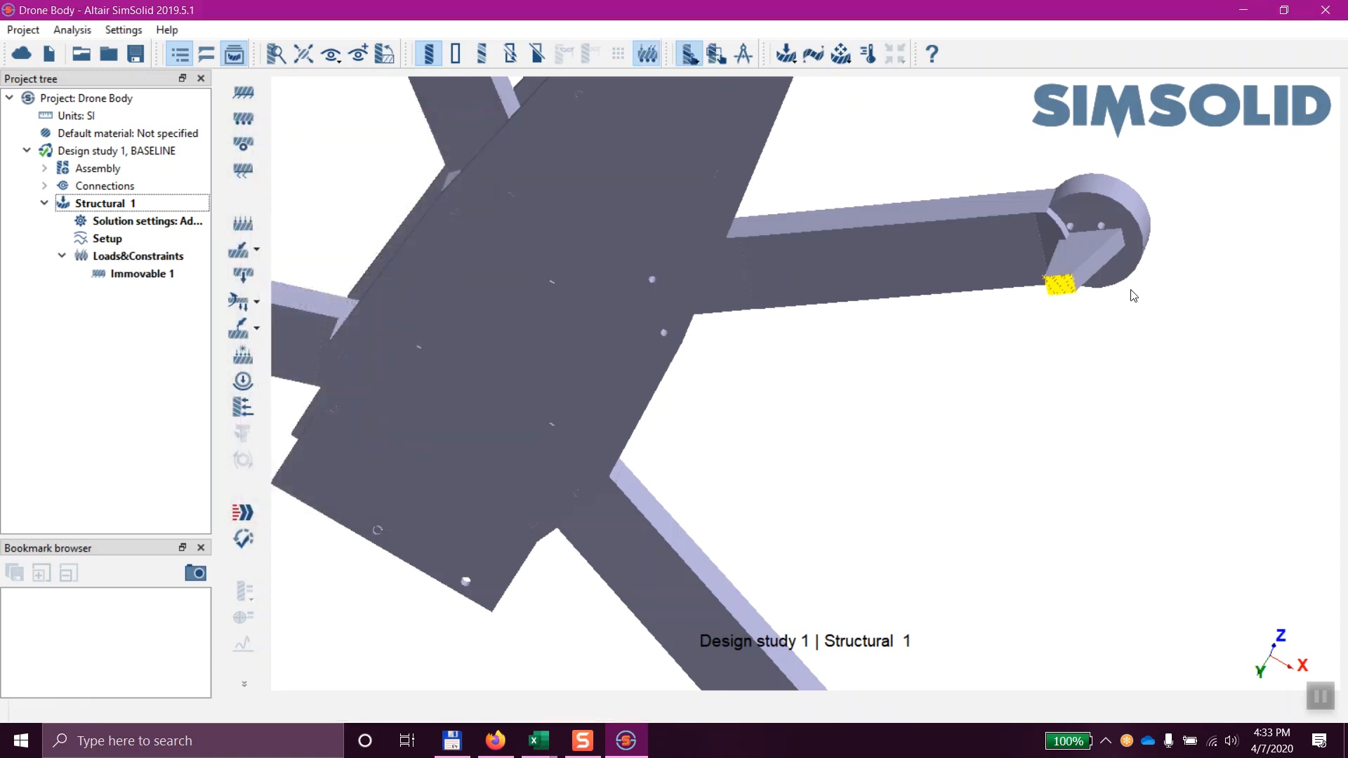
{"action": "scroll", "coordinate": [1131, 293], "scroll_direction": "up", "scroll_amount": 3}
{"action": "scroll", "coordinate": [1193, 229], "scroll_direction": "up", "scroll_amount": 5}
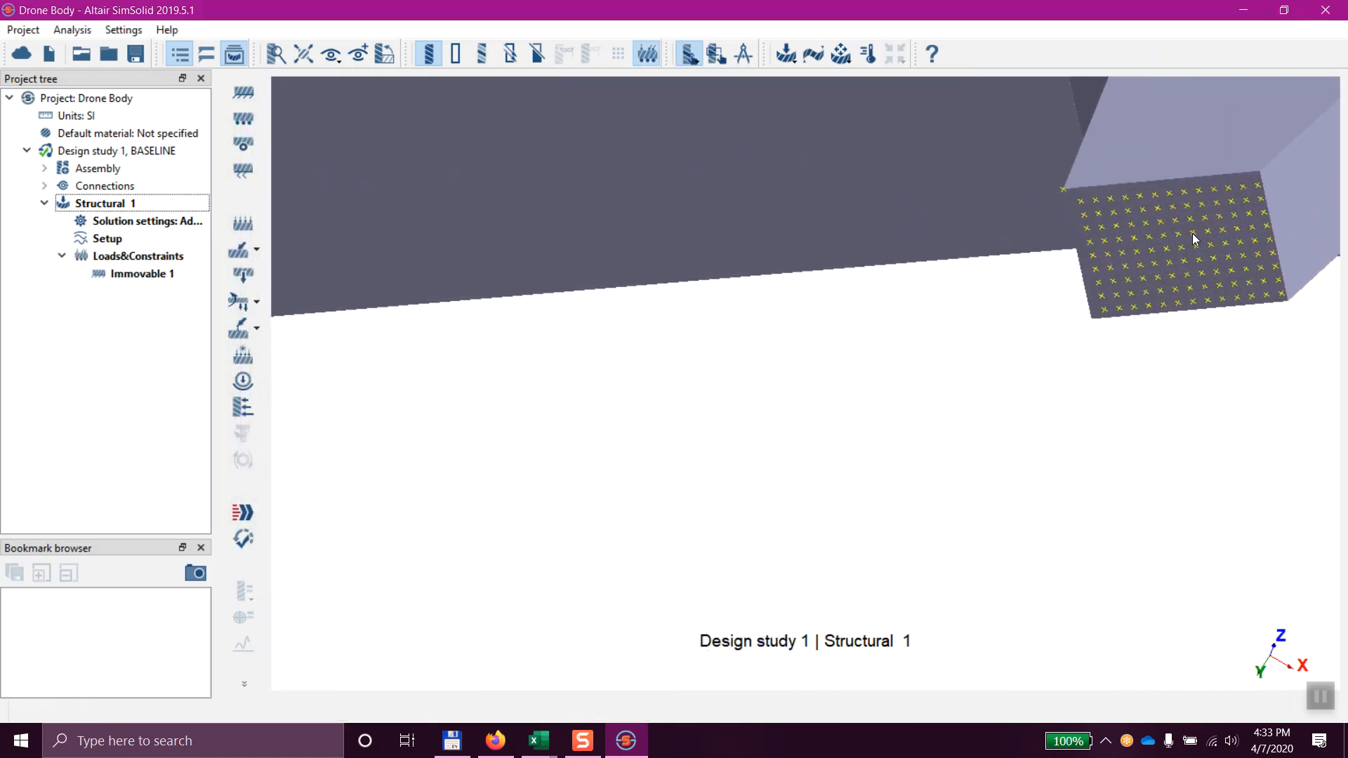
{"action": "scroll", "coordinate": [1099, 228], "scroll_direction": "down", "scroll_amount": 10}
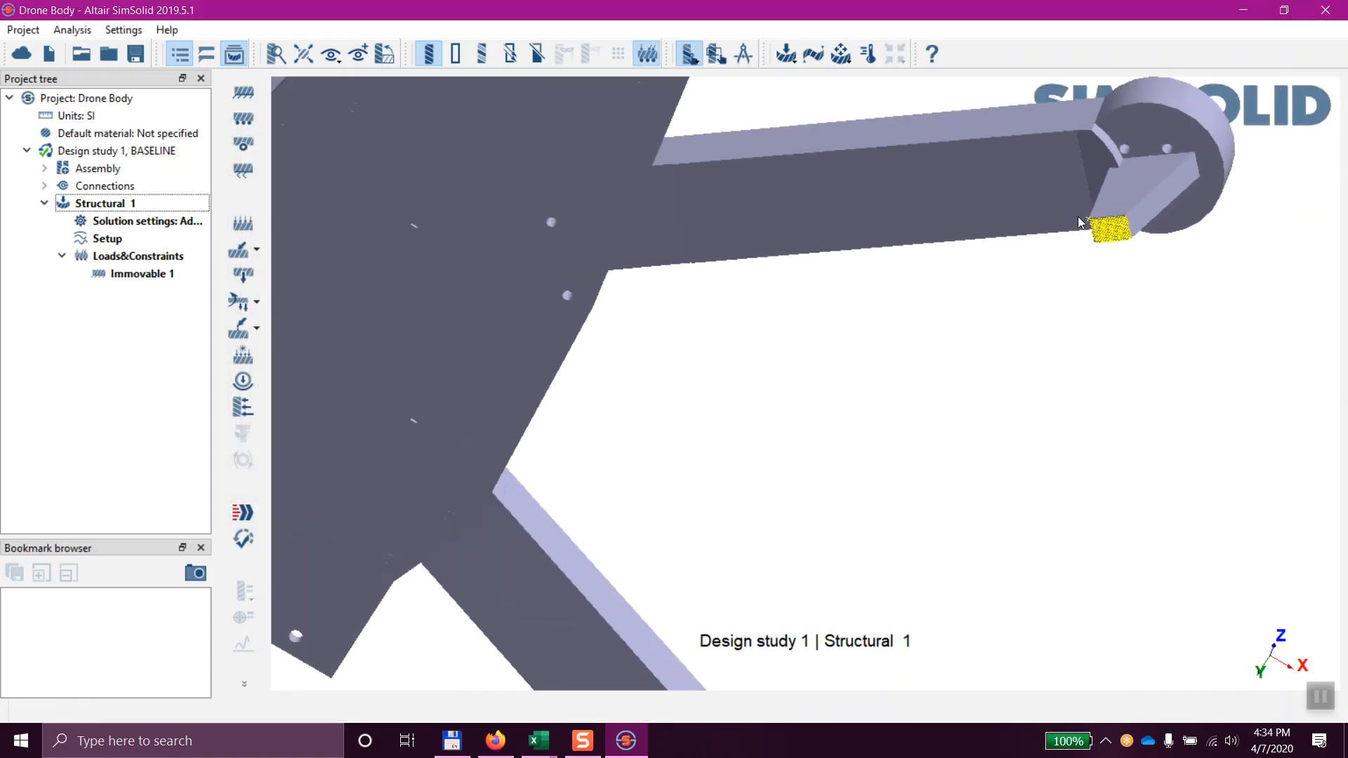
{"action": "scroll", "coordinate": [831, 253], "scroll_direction": "down", "scroll_amount": 3}
Start a force/displacement load applied to edges and pick the square outline in the middle of the Top Plate
{"action": "left_click_drag", "start_coordinate": [831, 252], "coordinate": [615, 295]}
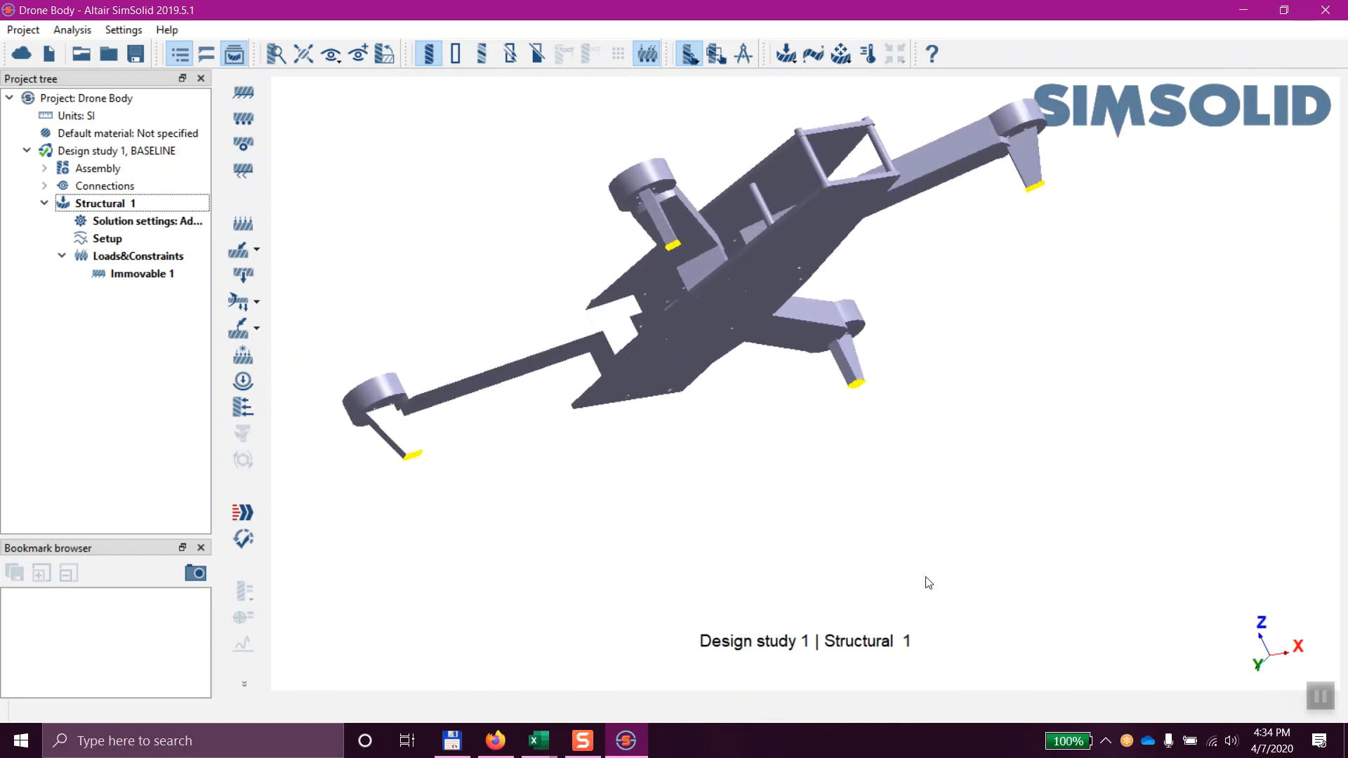
{"action": "left_click_drag", "start_coordinate": [944, 249], "coordinate": [888, 500]}
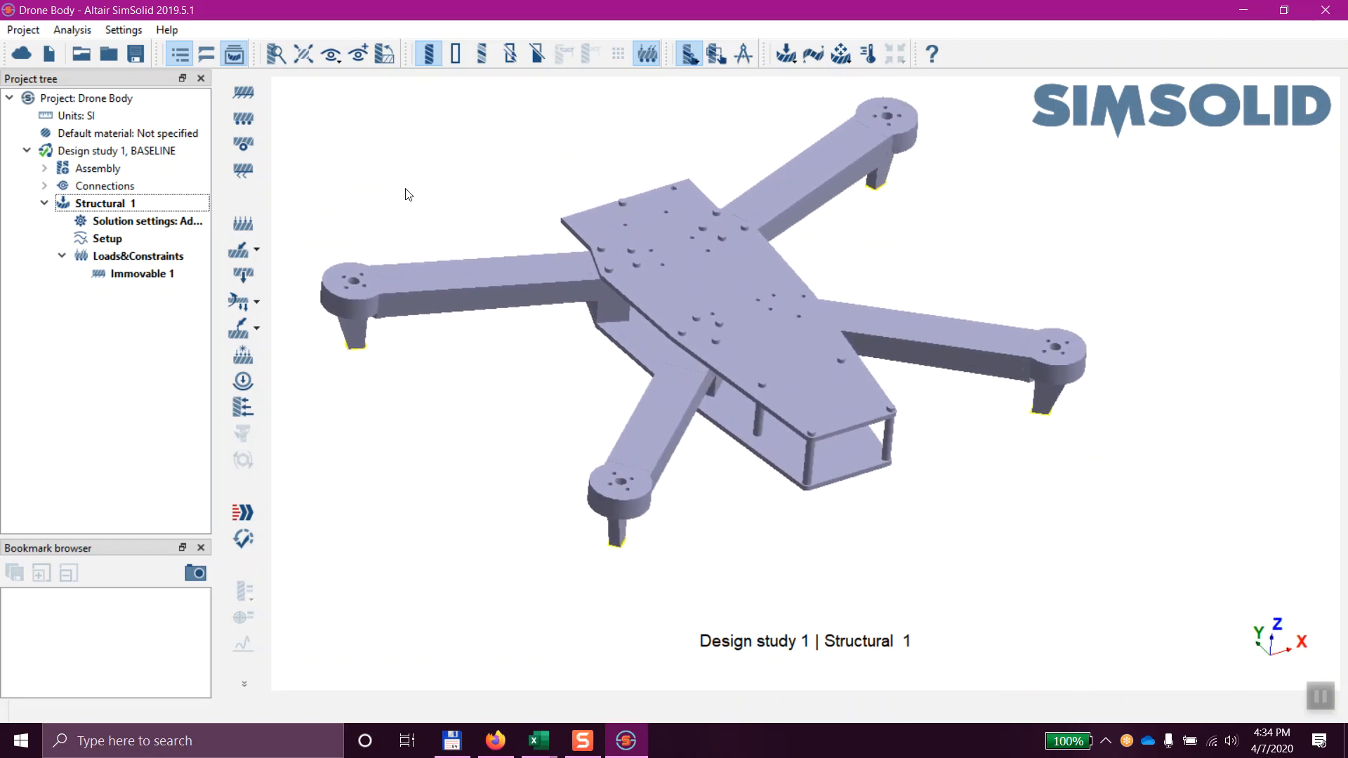
{"action": "left_click", "coordinate": [245, 250]}
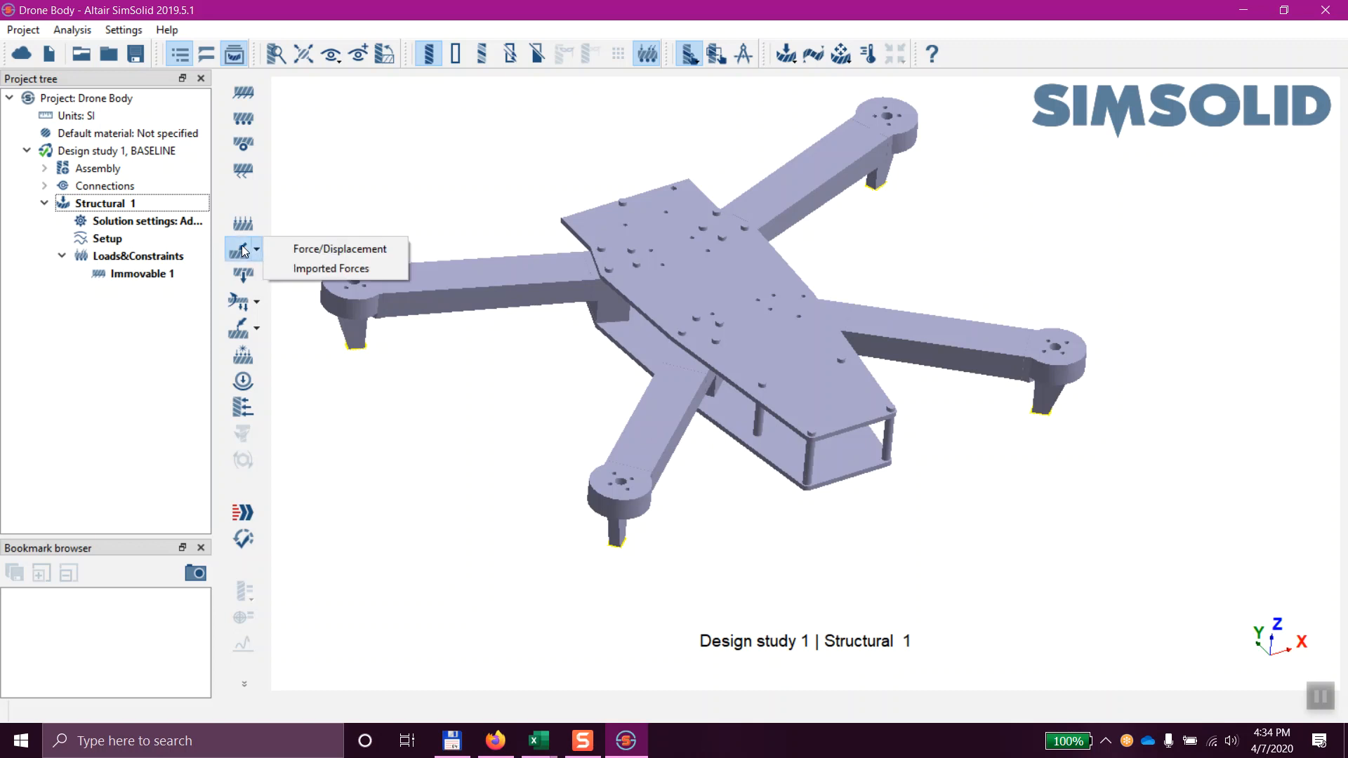
{"action": "left_click", "coordinate": [316, 252]}
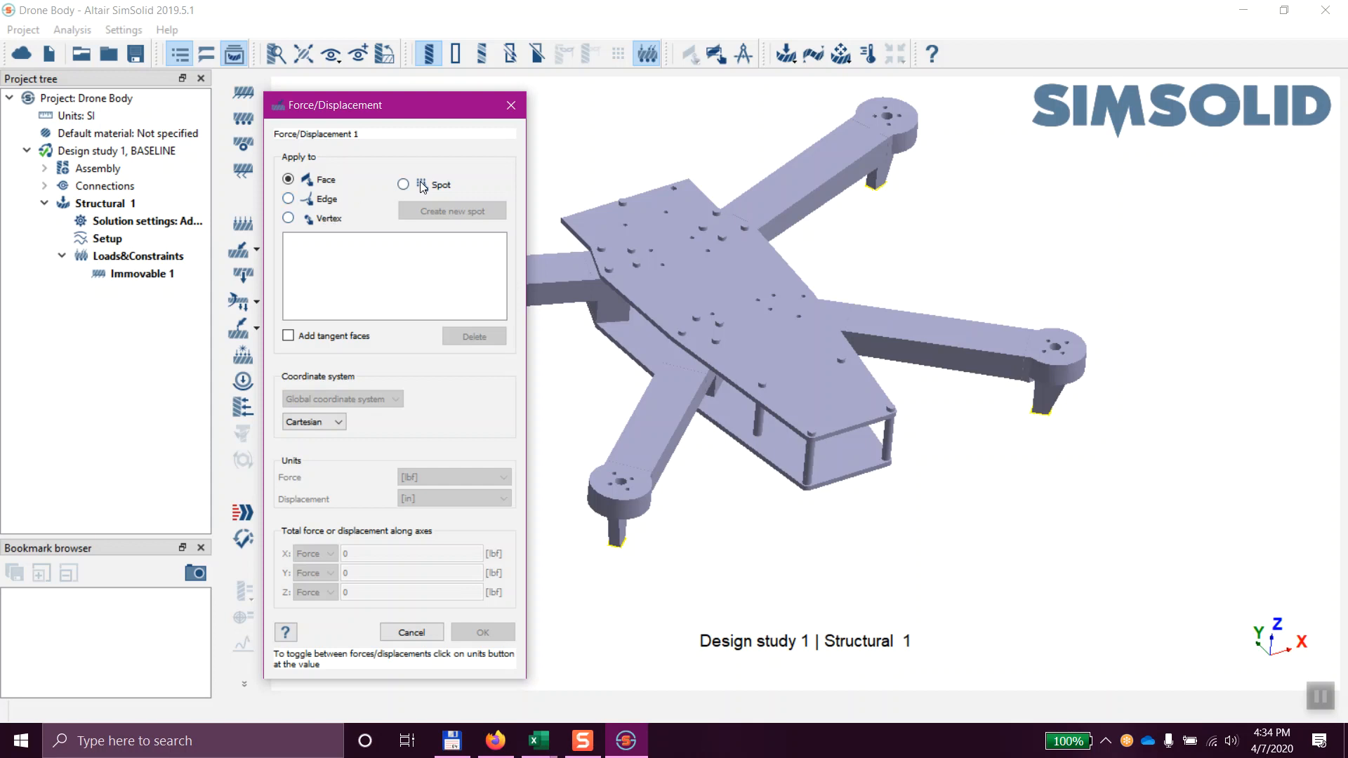
{"action": "scroll", "coordinate": [764, 423], "scroll_direction": "up", "scroll_amount": 6}
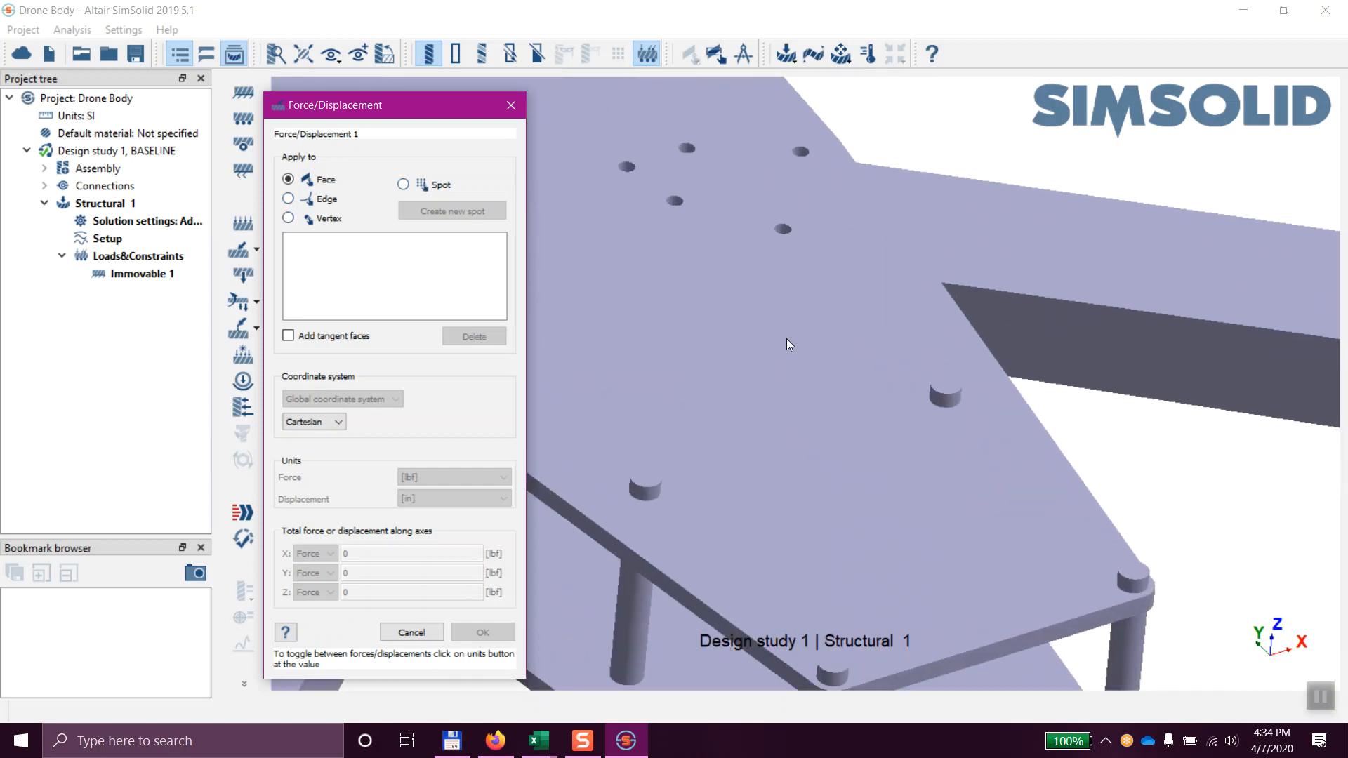
{"action": "left_click", "coordinate": [288, 199]}
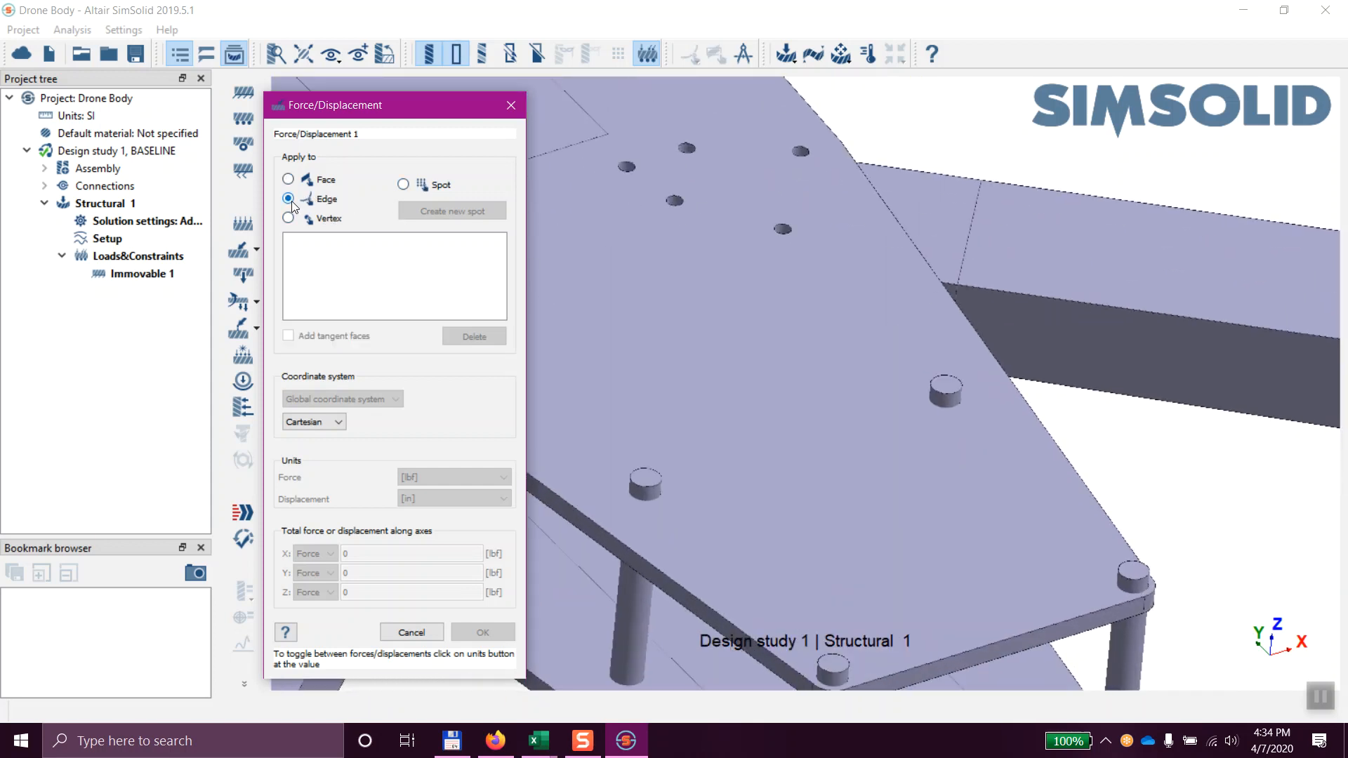
{"action": "scroll", "coordinate": [1183, 538], "scroll_direction": "down", "scroll_amount": 5}
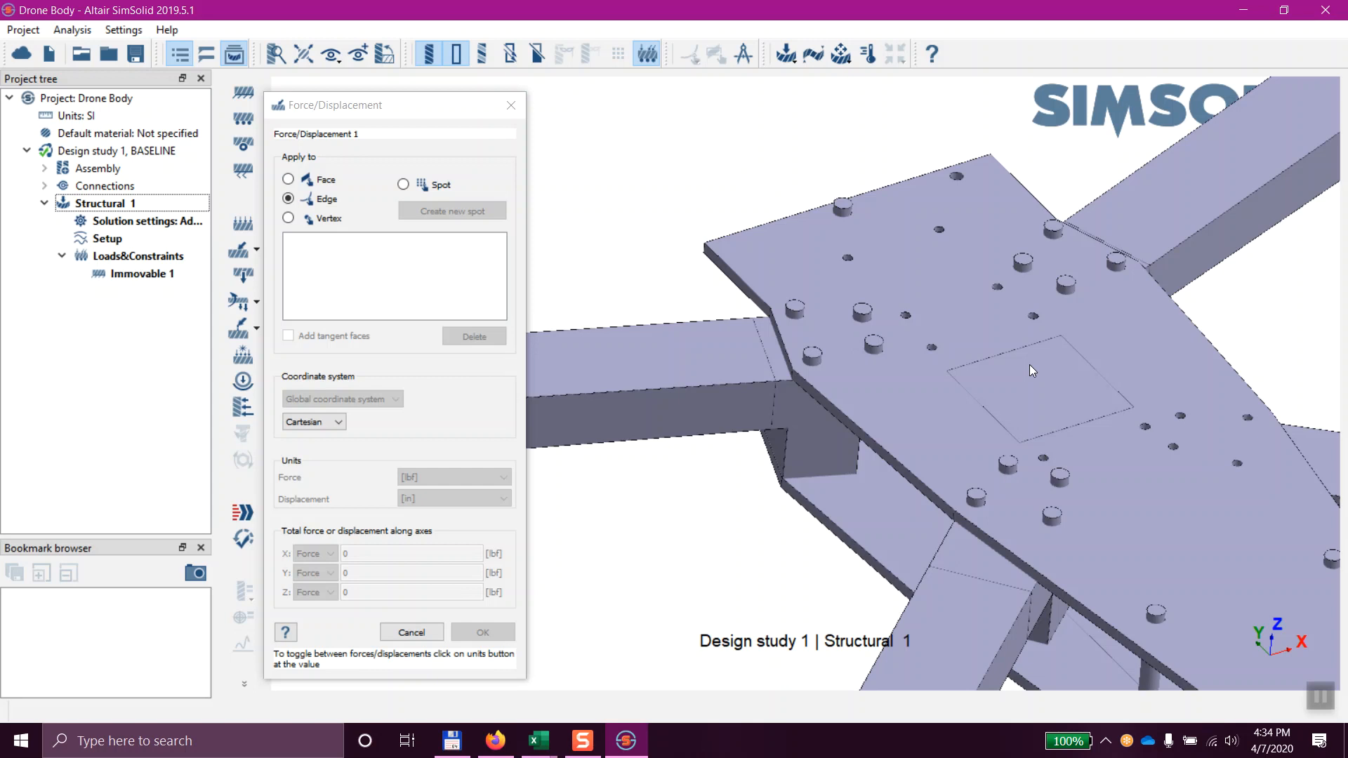
{"action": "left_click", "coordinate": [993, 357]}
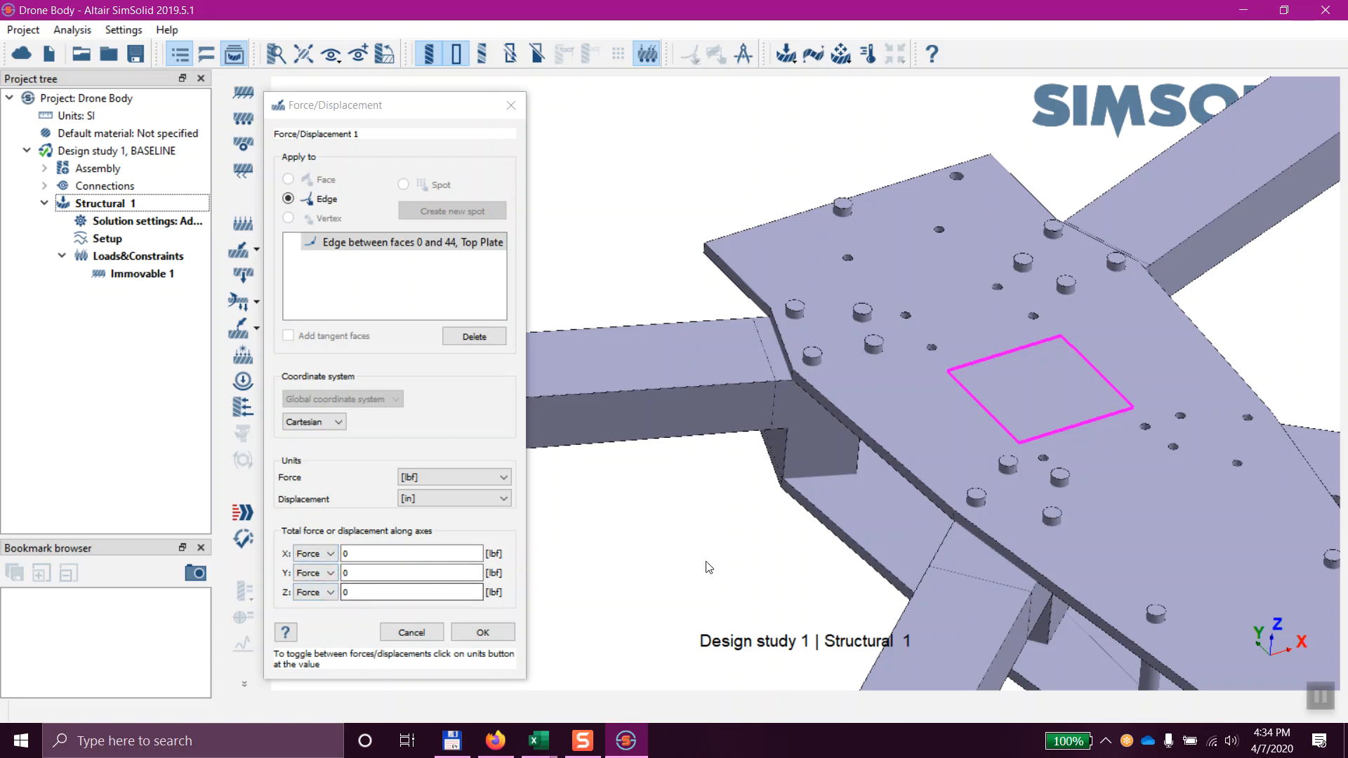
Set the Z force on the Top Plate's square outline to -20 lbf and create the load
{"action": "right_click_drag", "start_coordinate": [837, 562], "coordinate": [603, 487]}
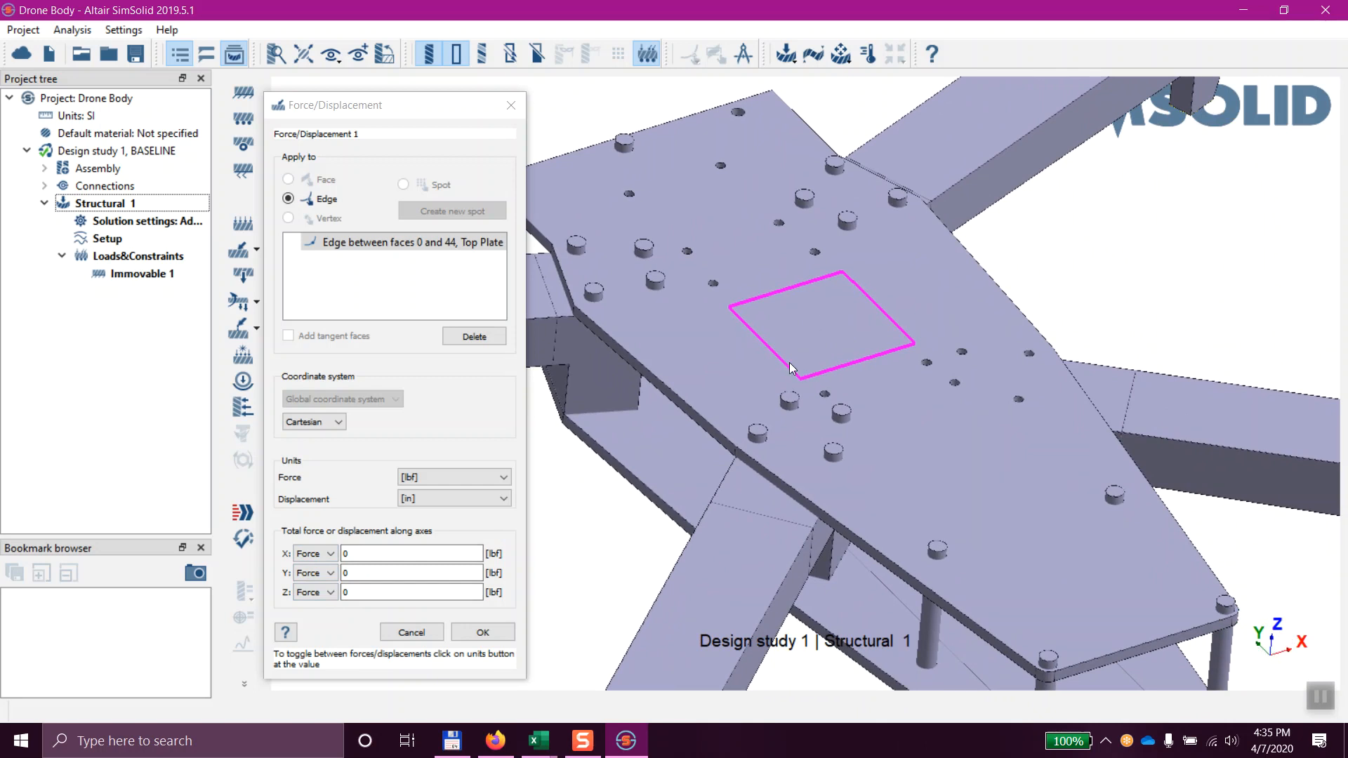
{"action": "scroll", "coordinate": [865, 386], "scroll_direction": "down", "scroll_amount": 2}
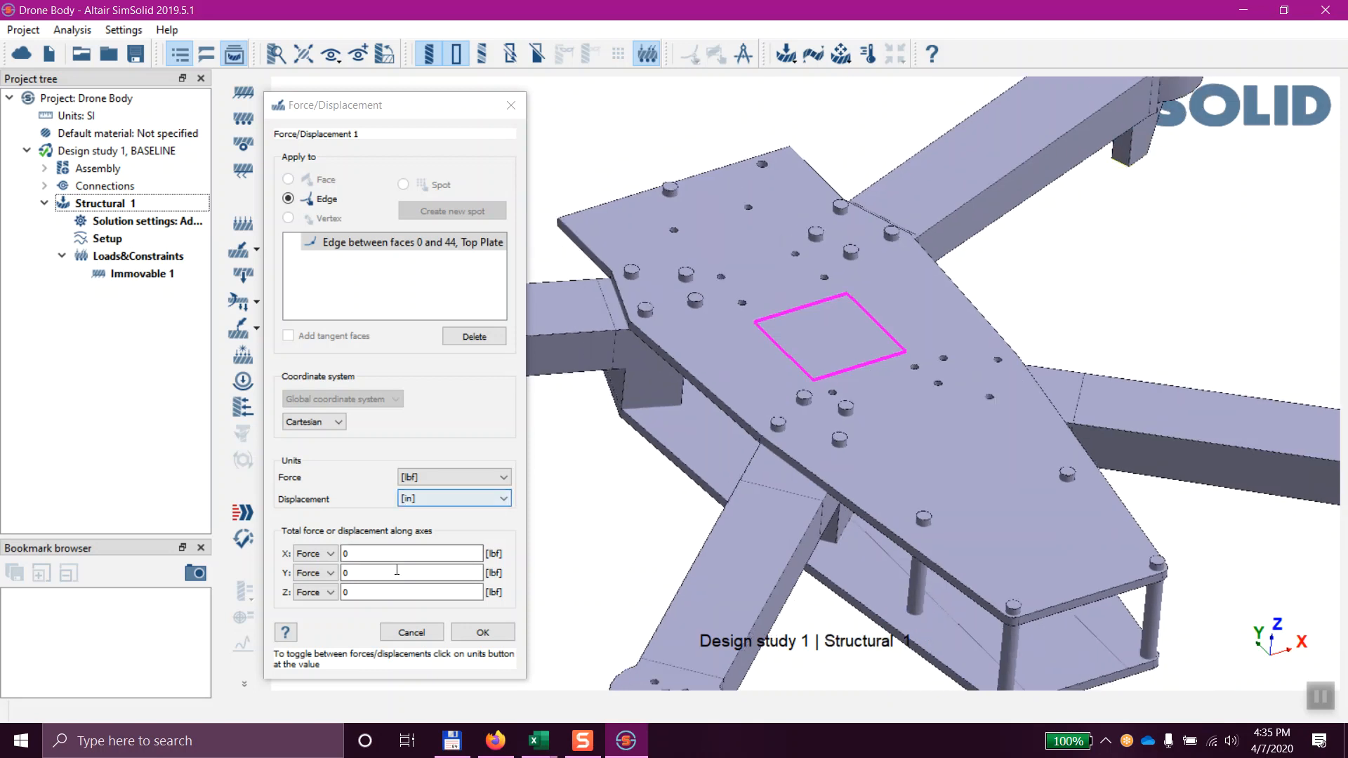
{"action": "left_click", "coordinate": [345, 592]}
{"action": "double_click", "coordinate": [346, 592]}
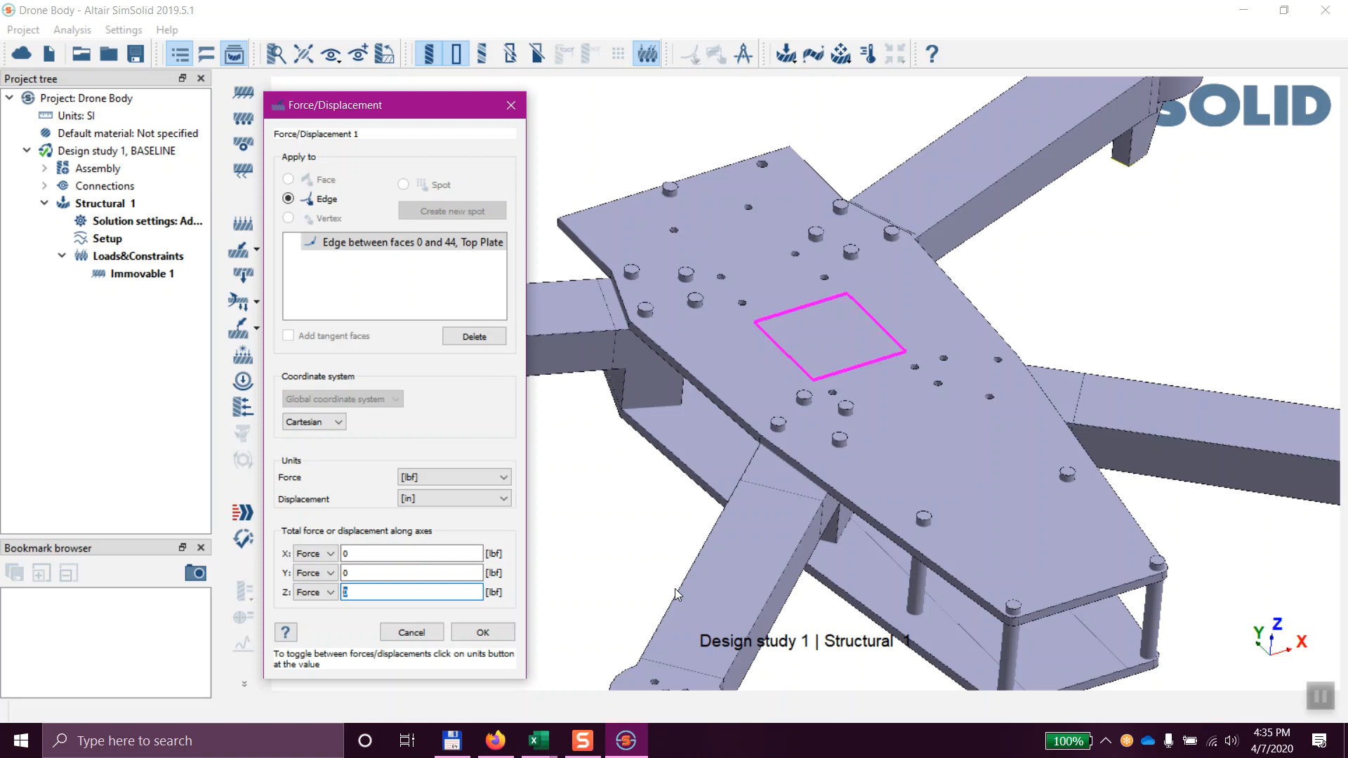
{"action": "type", "text": "-20"}
{"action": "left_click", "coordinate": [484, 634]}
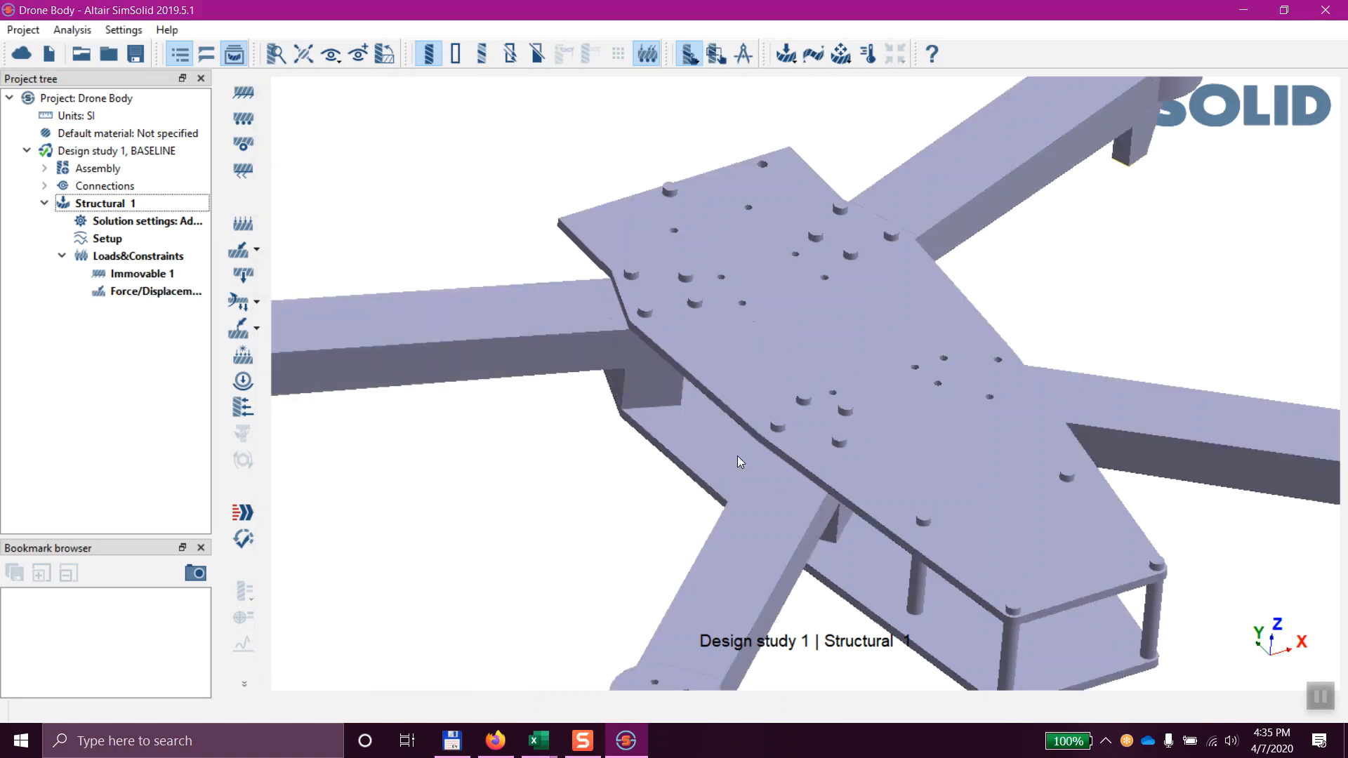
Check the force on the Top Plate from the side and solve the Structural 1 analysis
{"action": "left_click_drag", "start_coordinate": [580, 517], "coordinate": [693, 460]}
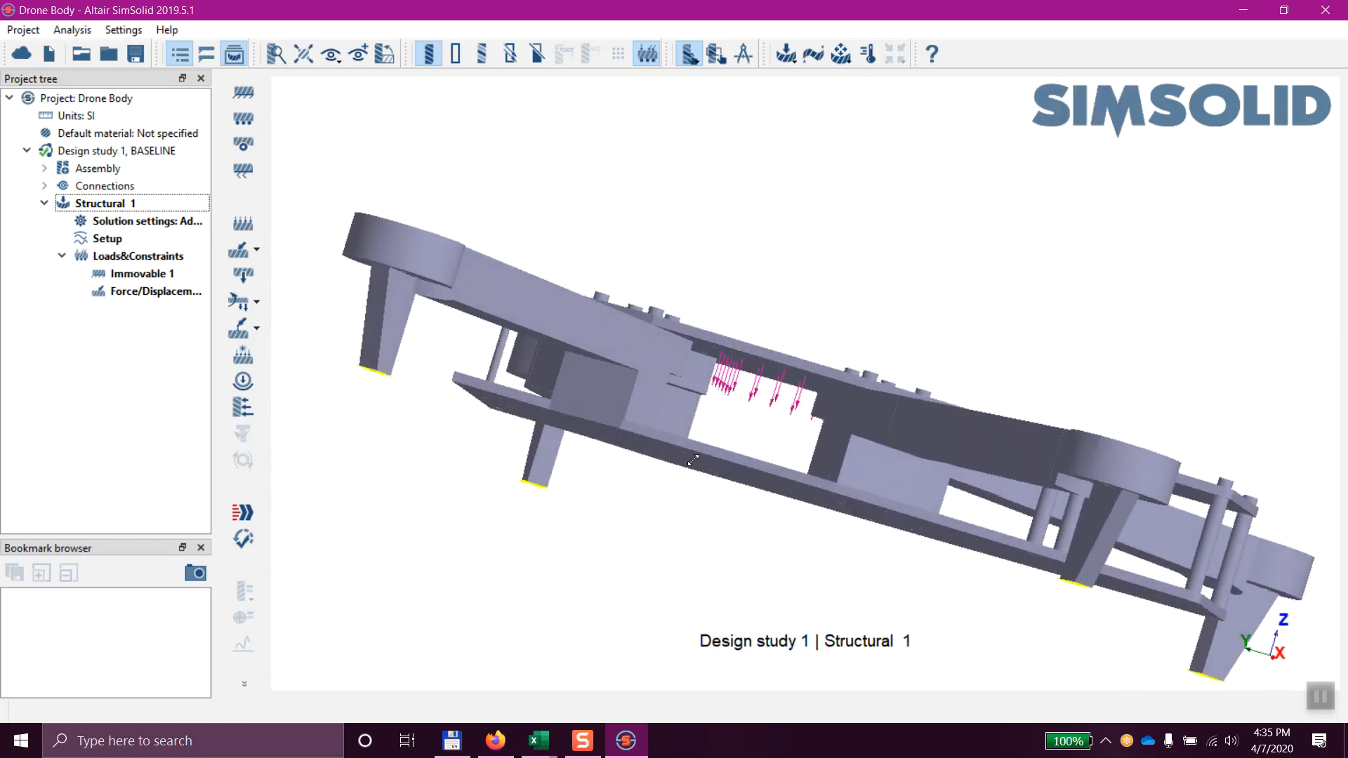
{"action": "scroll", "coordinate": [754, 369], "scroll_direction": "up", "scroll_amount": 2}
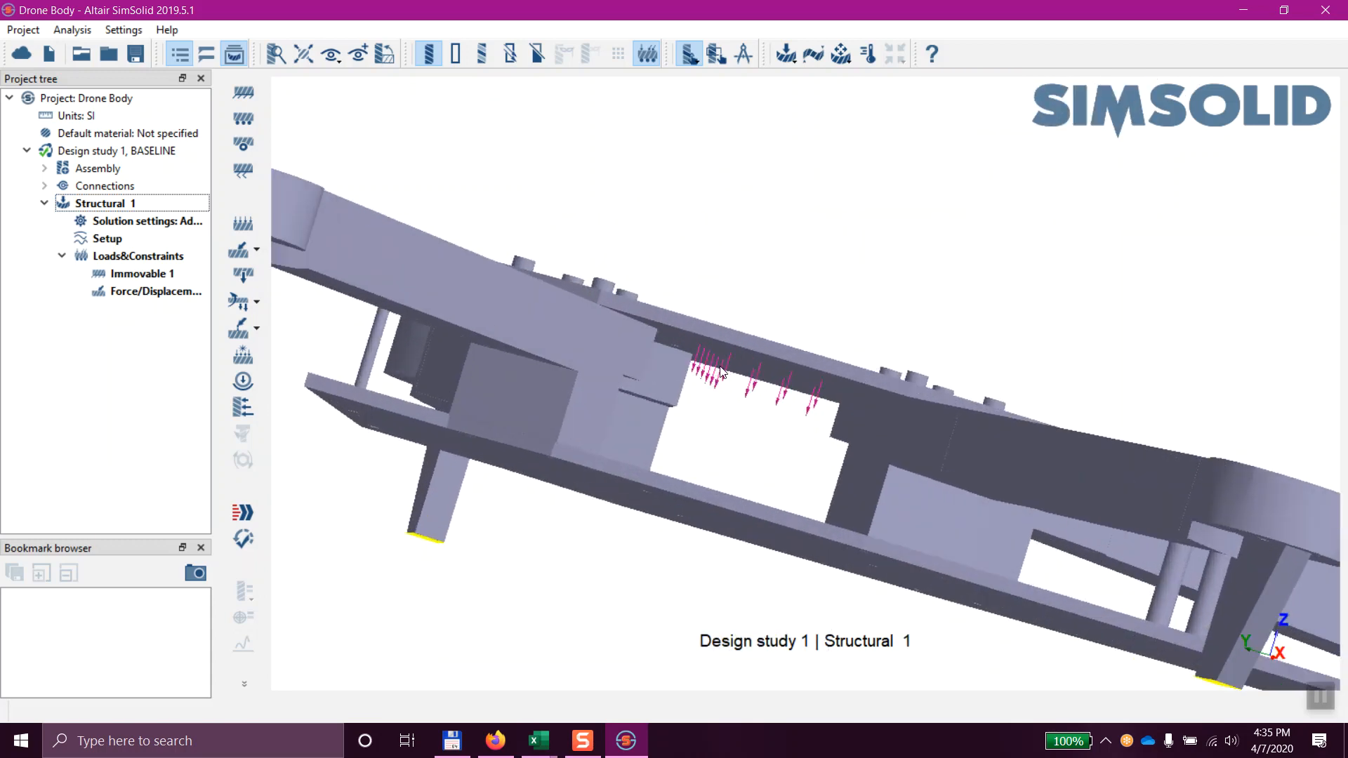
{"action": "scroll", "coordinate": [725, 430], "scroll_direction": "down", "scroll_amount": 2}
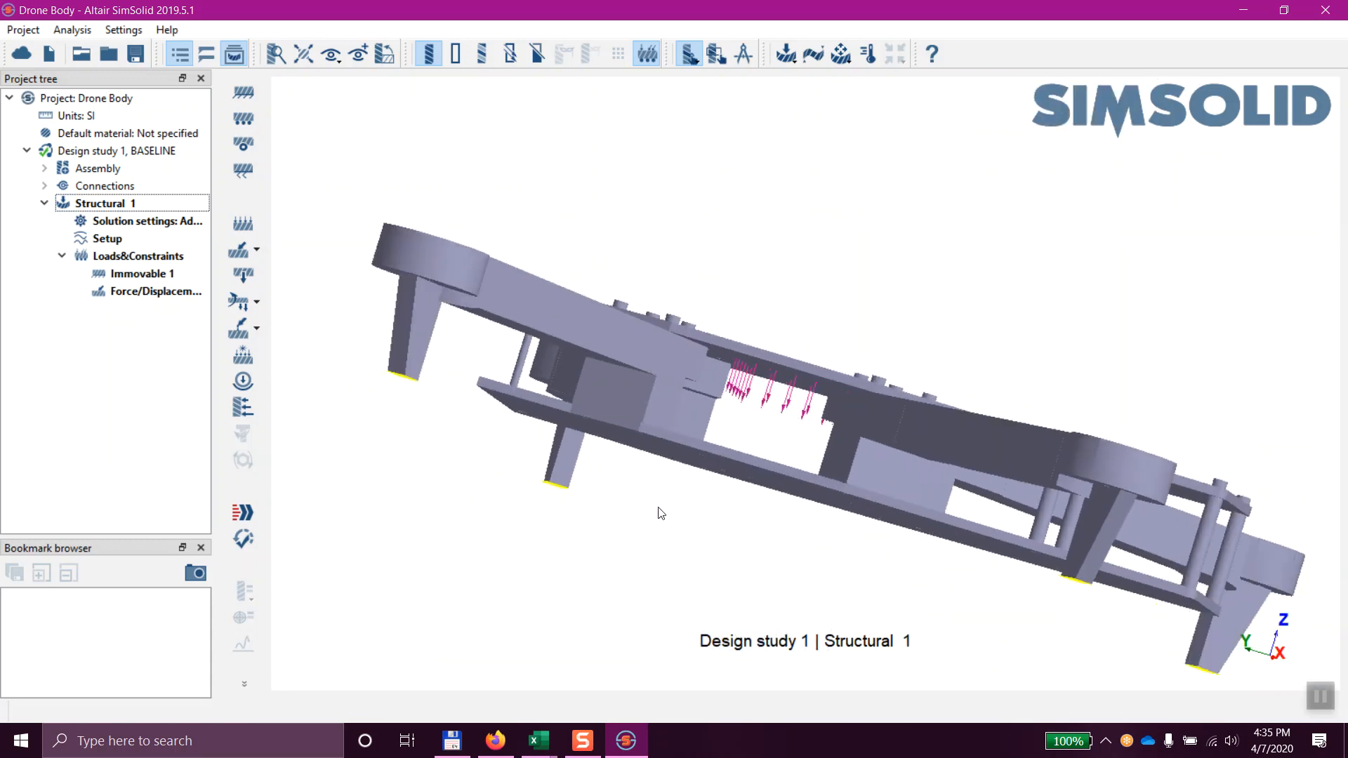
{"action": "left_click_drag", "start_coordinate": [682, 518], "coordinate": [605, 560]}
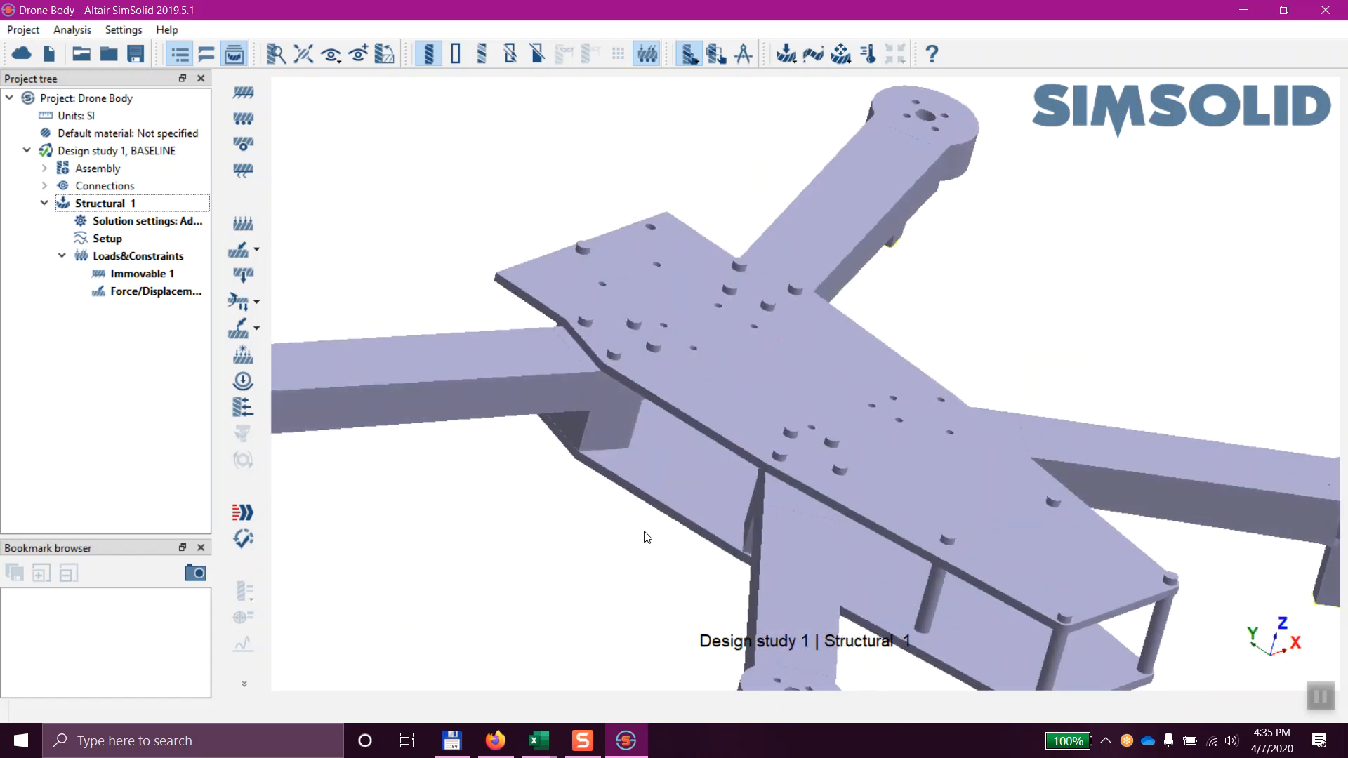
{"action": "scroll", "coordinate": [641, 536], "scroll_direction": "down", "scroll_amount": 2}
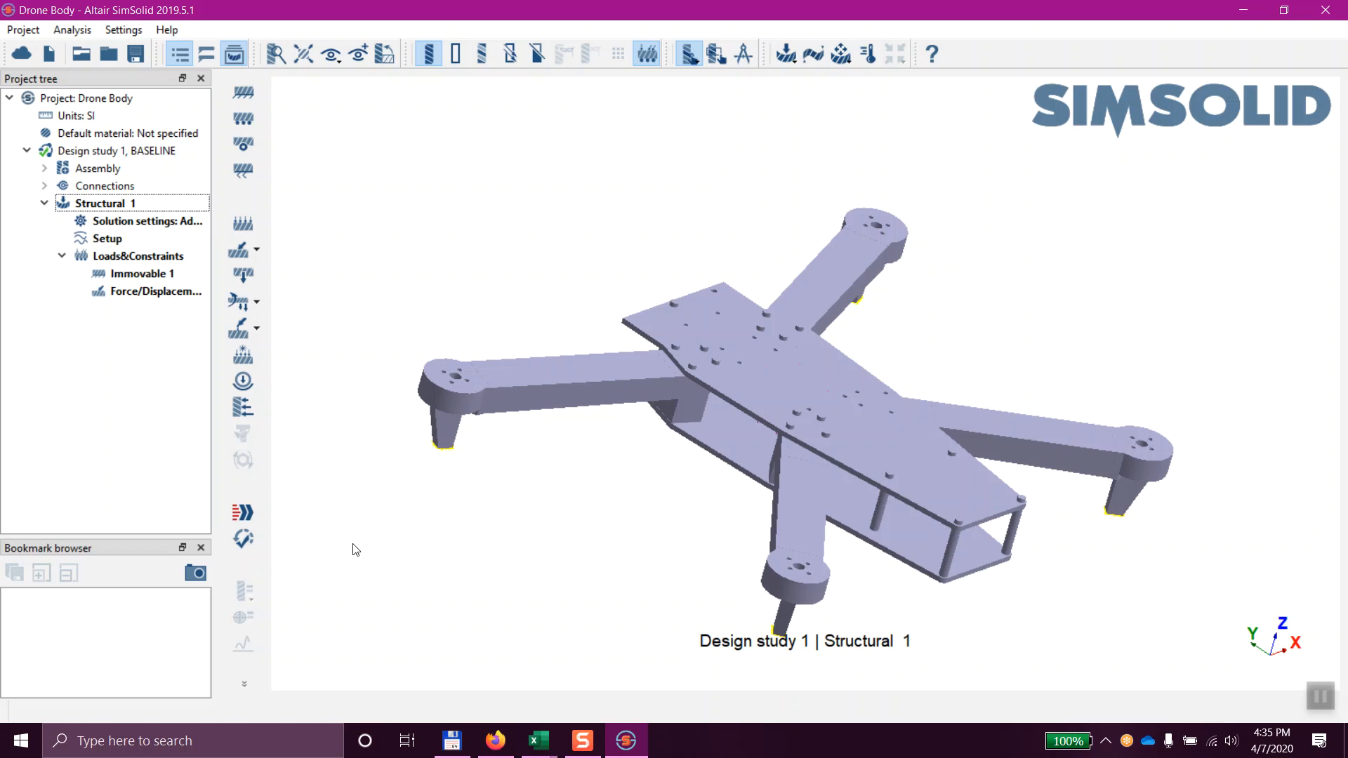
{"action": "left_click", "coordinate": [245, 514]}
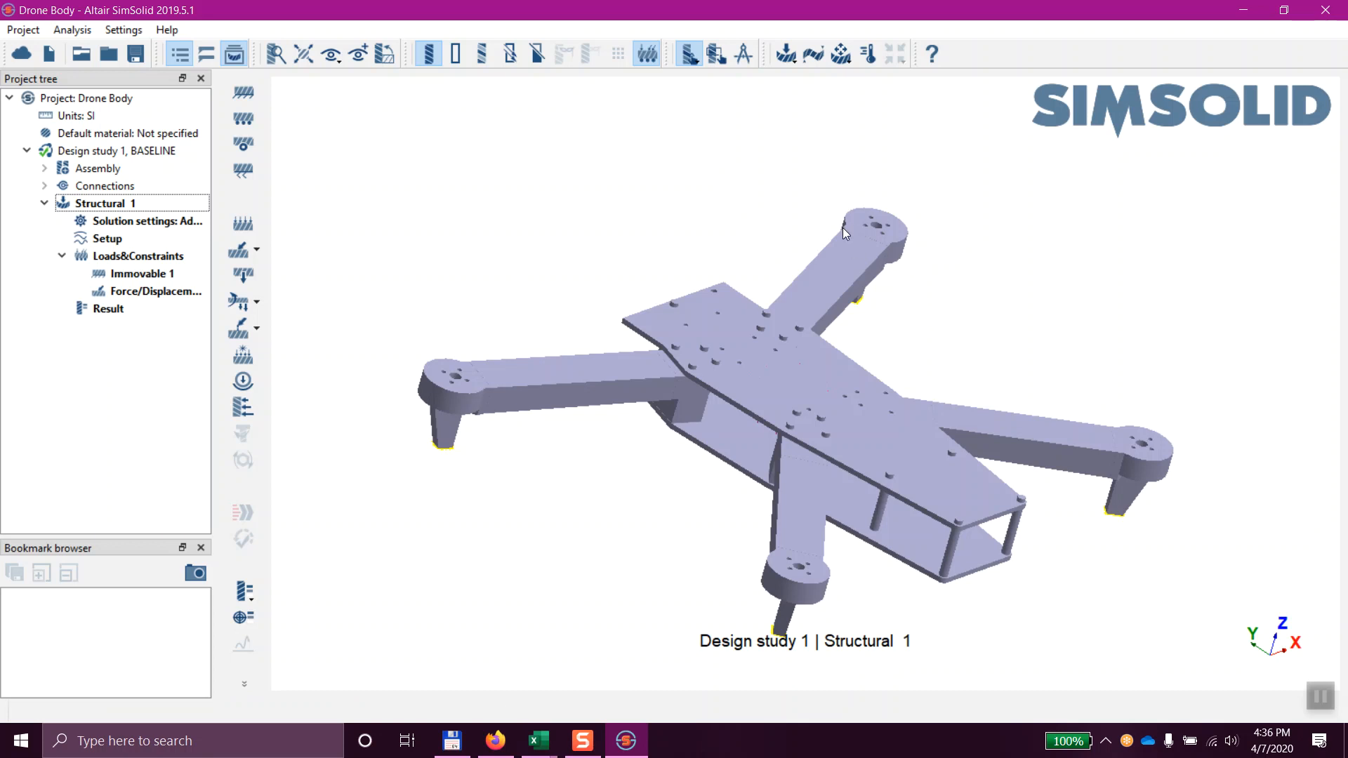
Review the solution info of the Structural 1 result, including runtime and number of equations, and close it
{"action": "right_click", "coordinate": [114, 317]}
{"action": "left_click", "coordinate": [162, 384]}
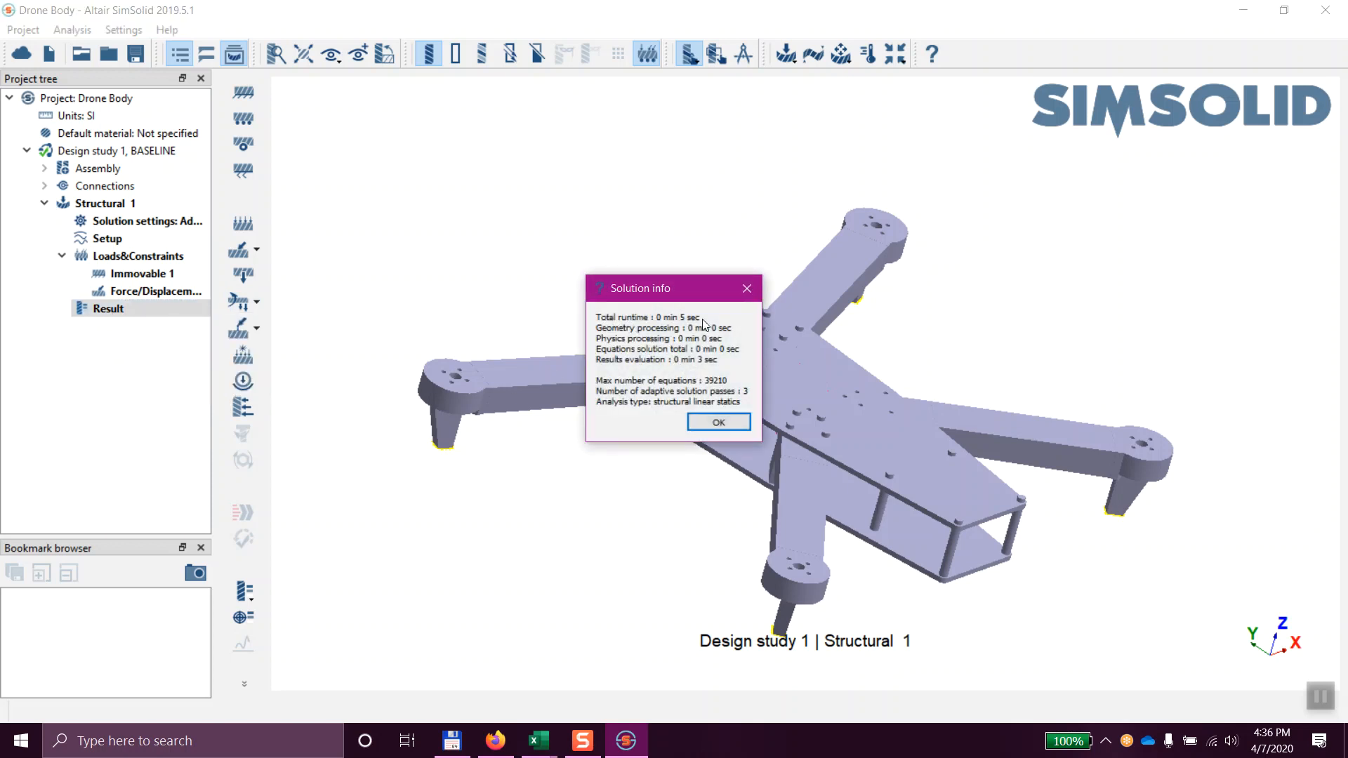
{"action": "left_click", "coordinate": [736, 421]}
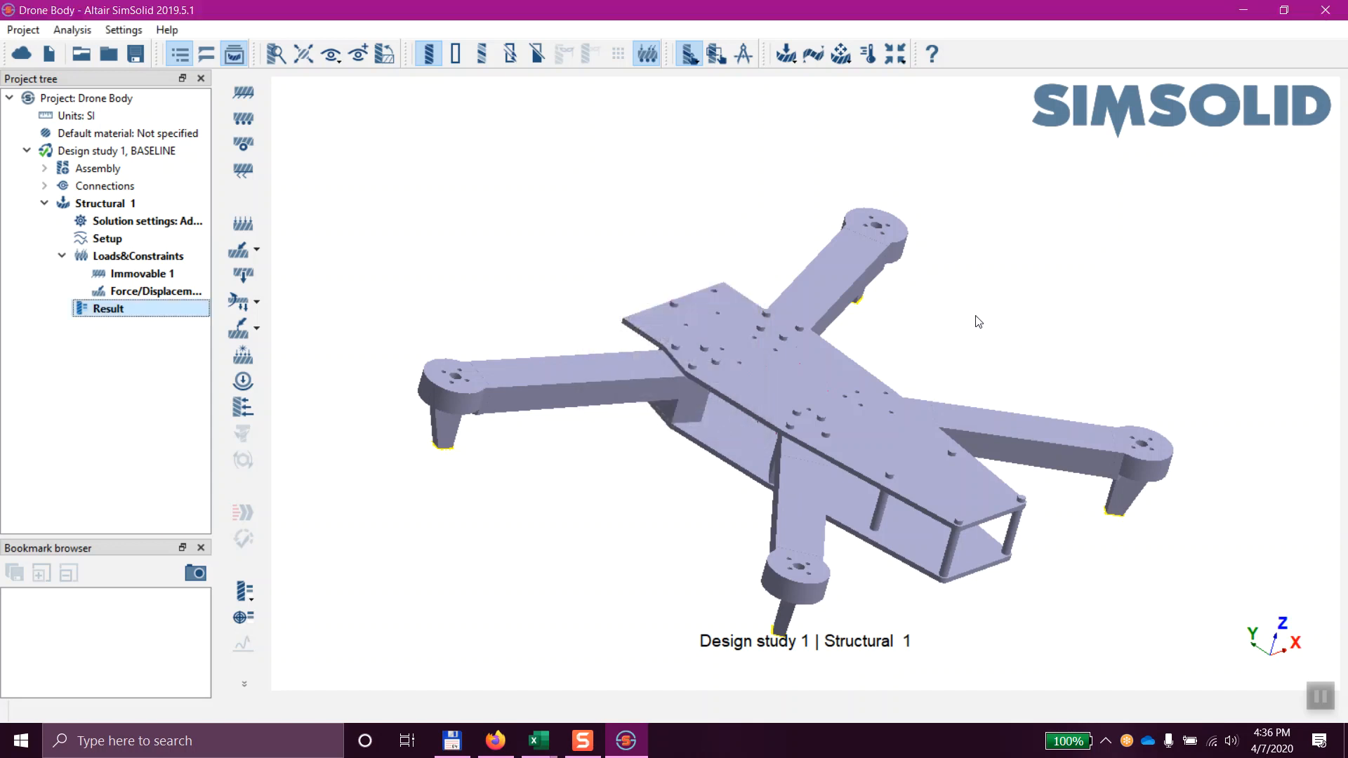
Plot the Displacement Magnitude contour of the Structural 1 result on the drone
{"action": "right_click_drag", "start_coordinate": [962, 316], "coordinate": [1003, 359]}
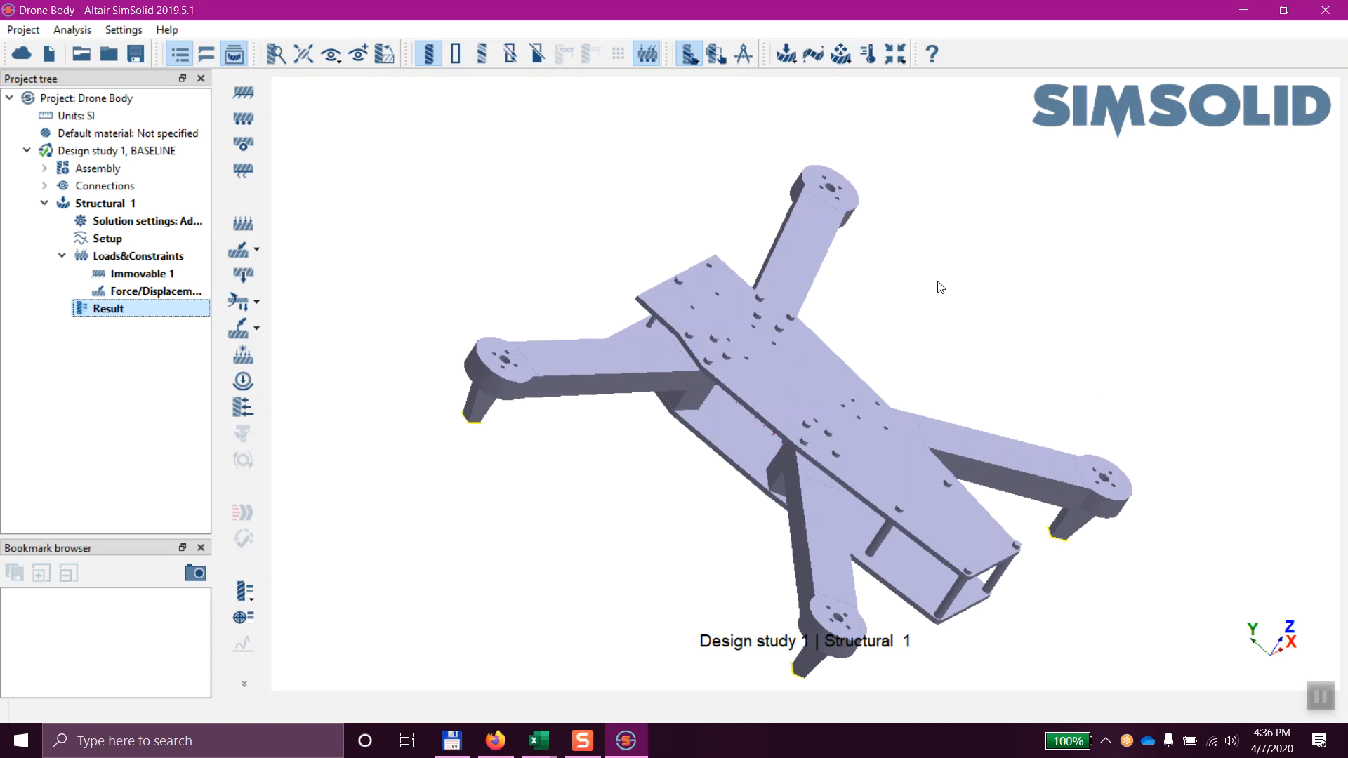
{"action": "left_click_drag", "start_coordinate": [936, 325], "coordinate": [873, 276]}
{"action": "right_click_drag", "start_coordinate": [928, 378], "coordinate": [834, 318]}
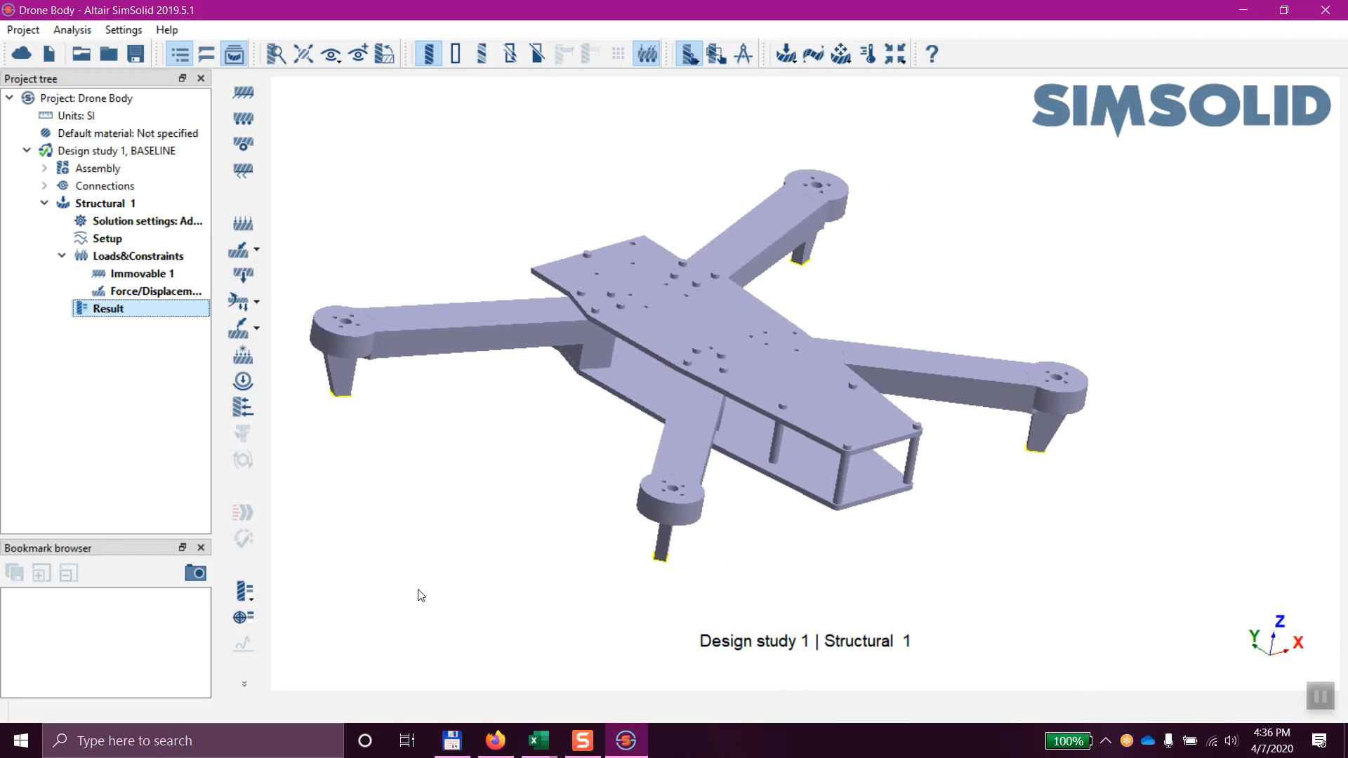
{"action": "left_click", "coordinate": [249, 592]}
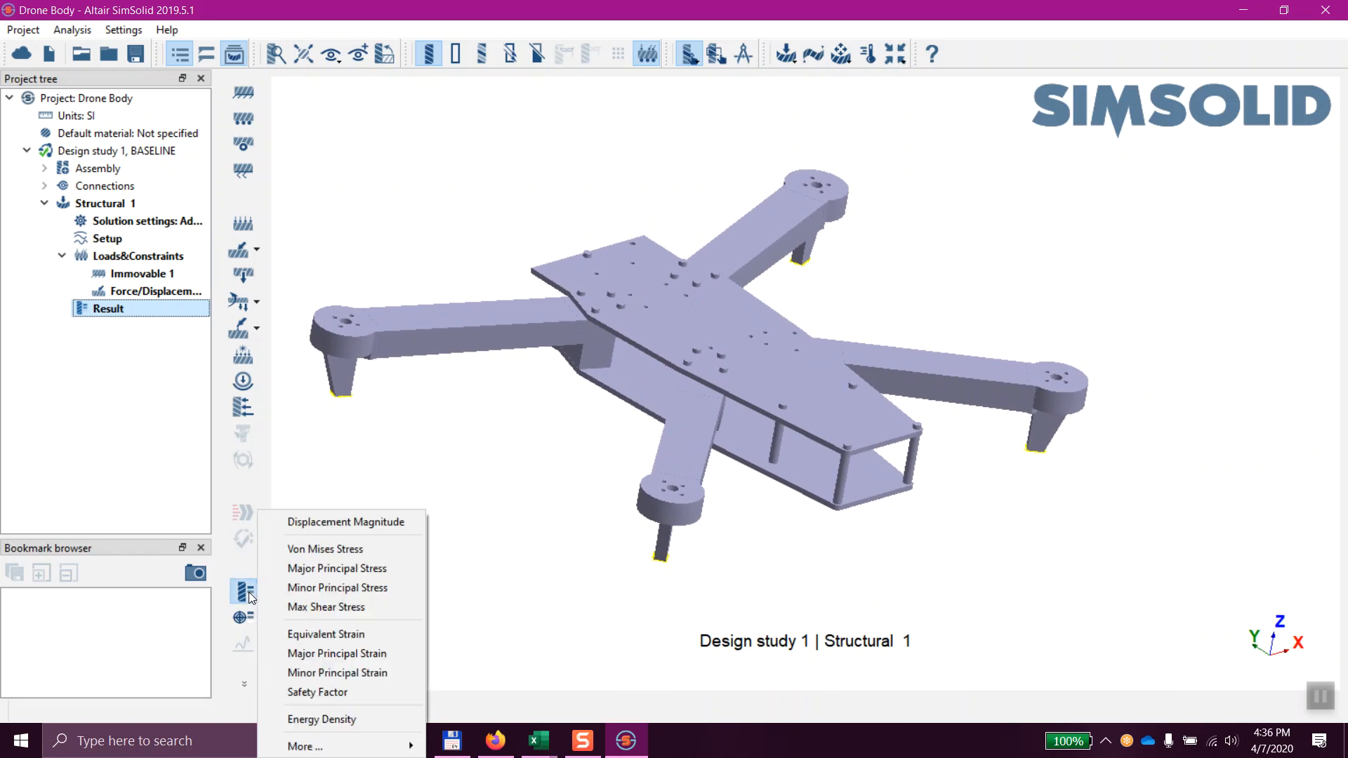
{"action": "left_click", "coordinate": [353, 524]}
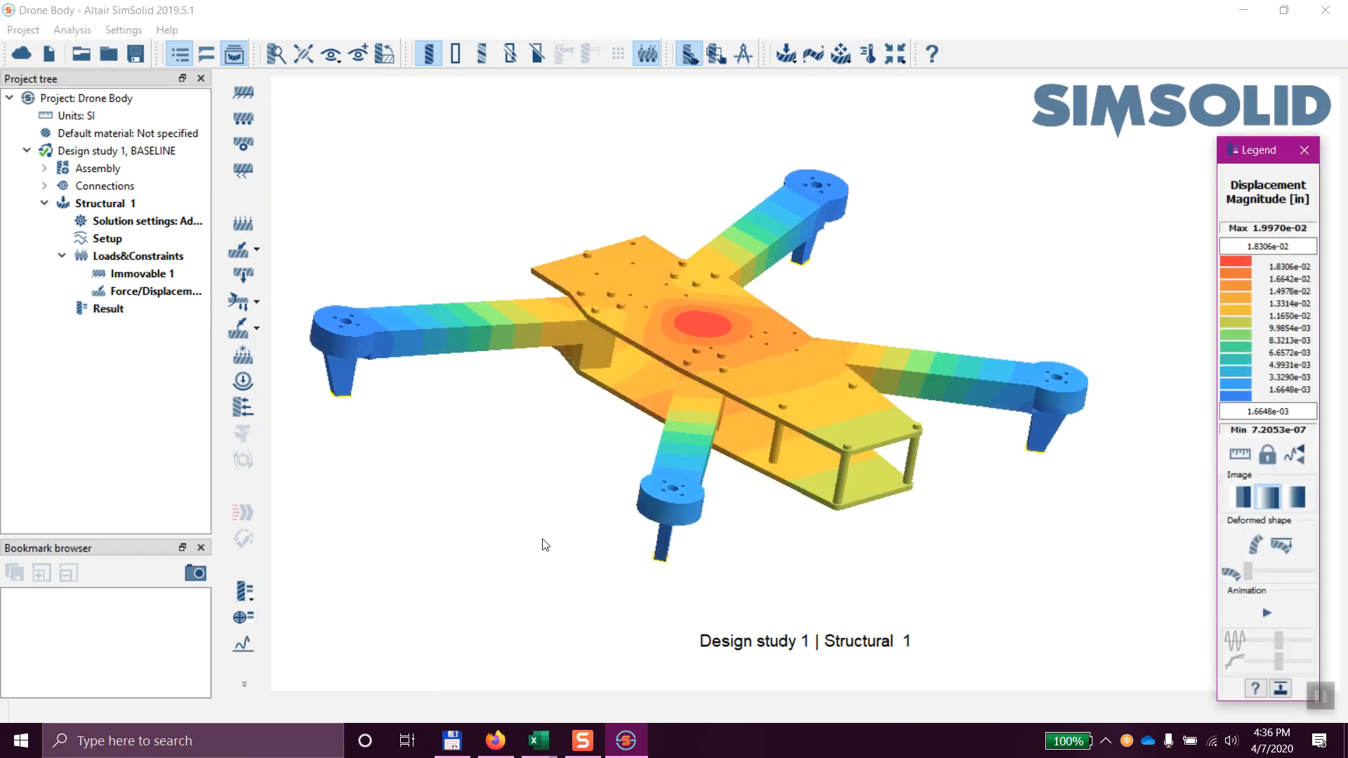
Animate the displacement result and view the drone's deformation from the side
{"action": "left_click", "coordinate": [1267, 613]}
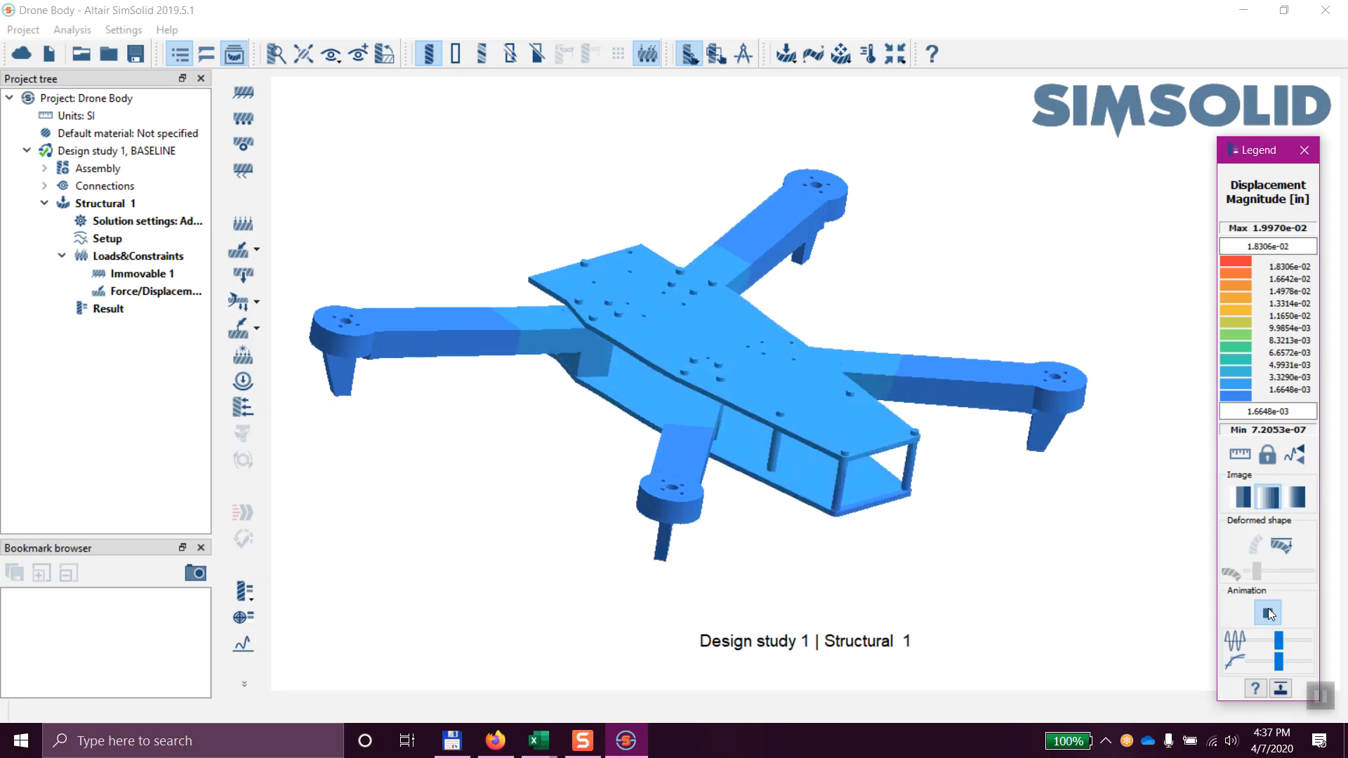
{"action": "left_click", "coordinate": [897, 557]}
{"action": "left_click_drag", "start_coordinate": [897, 557], "coordinate": [902, 505]}
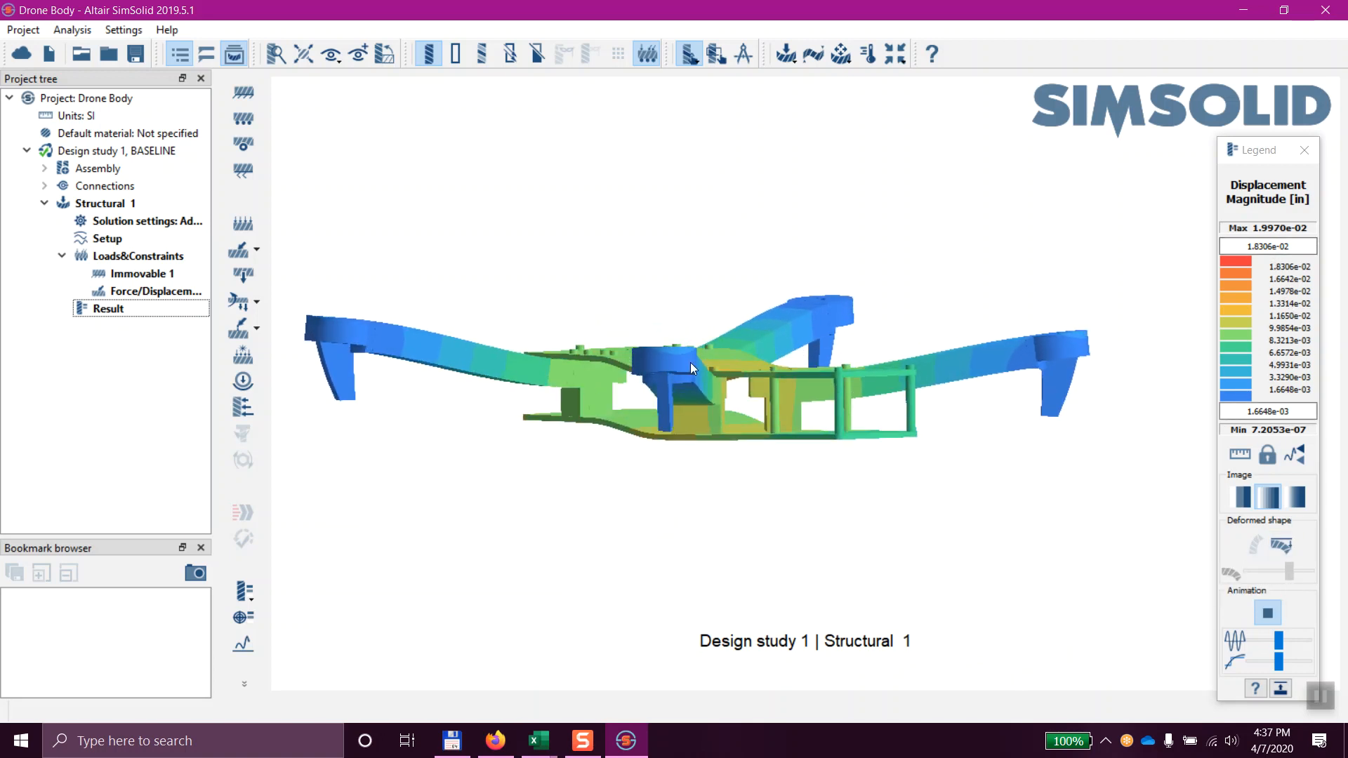
Open the deformation scale settings, show the true deformation, and inspect the animated drone body up close
{"action": "left_click", "coordinate": [1285, 545]}
{"action": "mouse_move", "coordinate": [609, 357]}
{"action": "left_mouse_down"}
{"action": "mouse_move", "coordinate": [681, 356]}
{"action": "mouse_move", "coordinate": [610, 356]}
{"action": "left_mouse_up"}
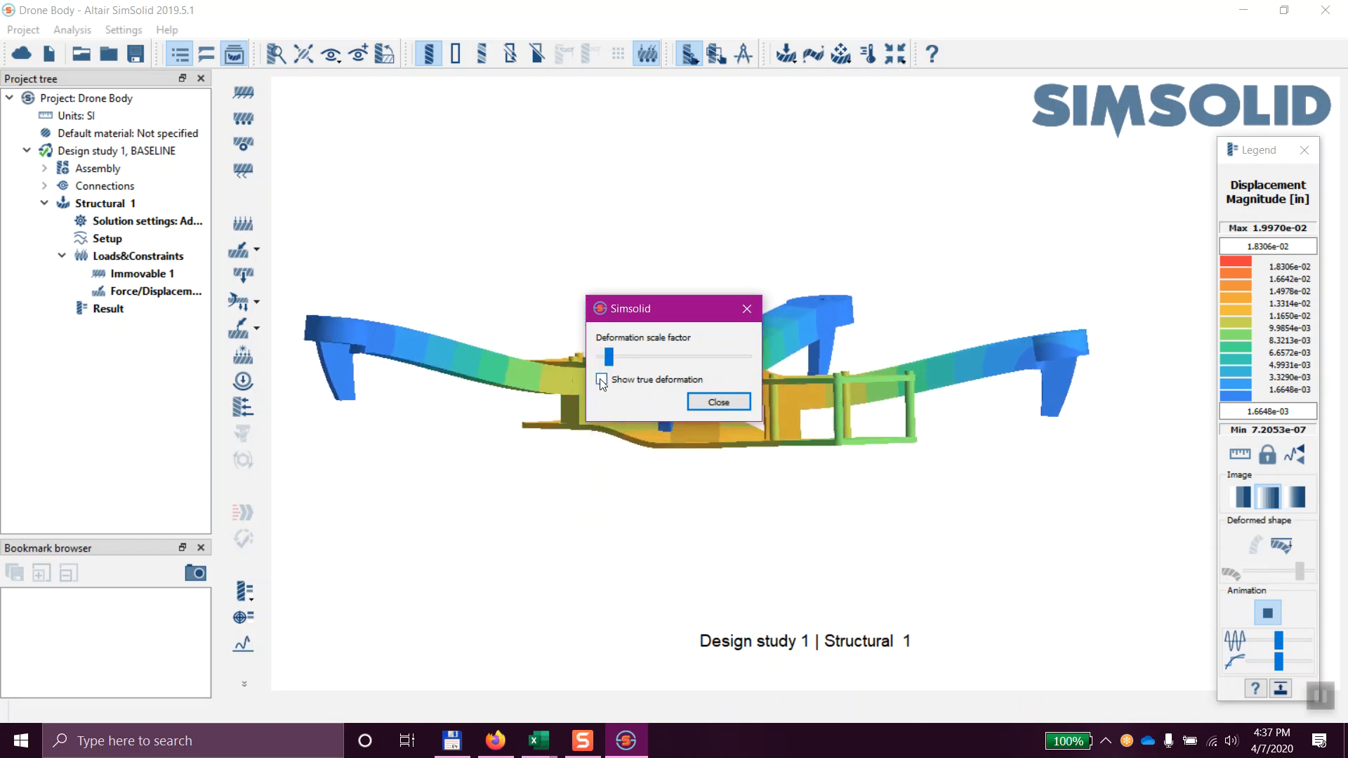
{"action": "left_click", "coordinate": [601, 380]}
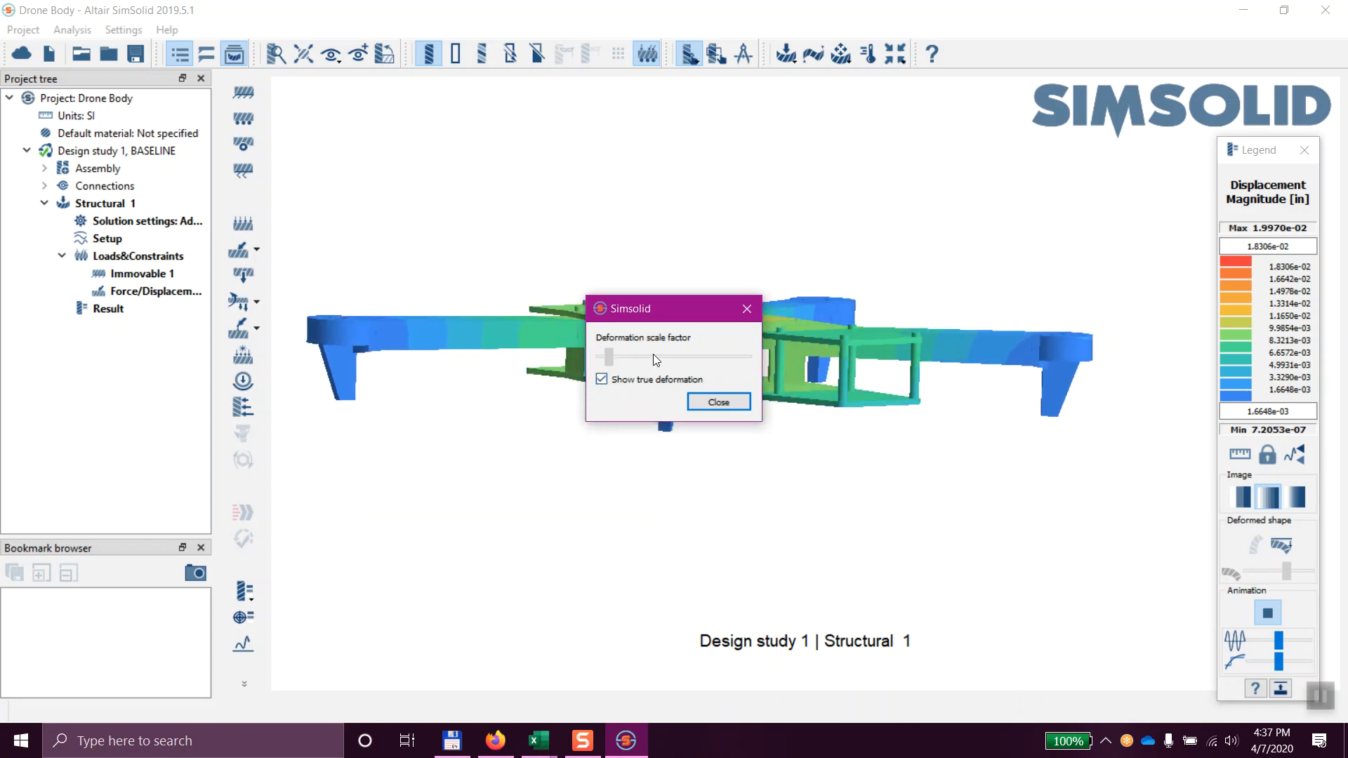
{"action": "left_click_drag", "start_coordinate": [672, 306], "coordinate": [651, 512]}
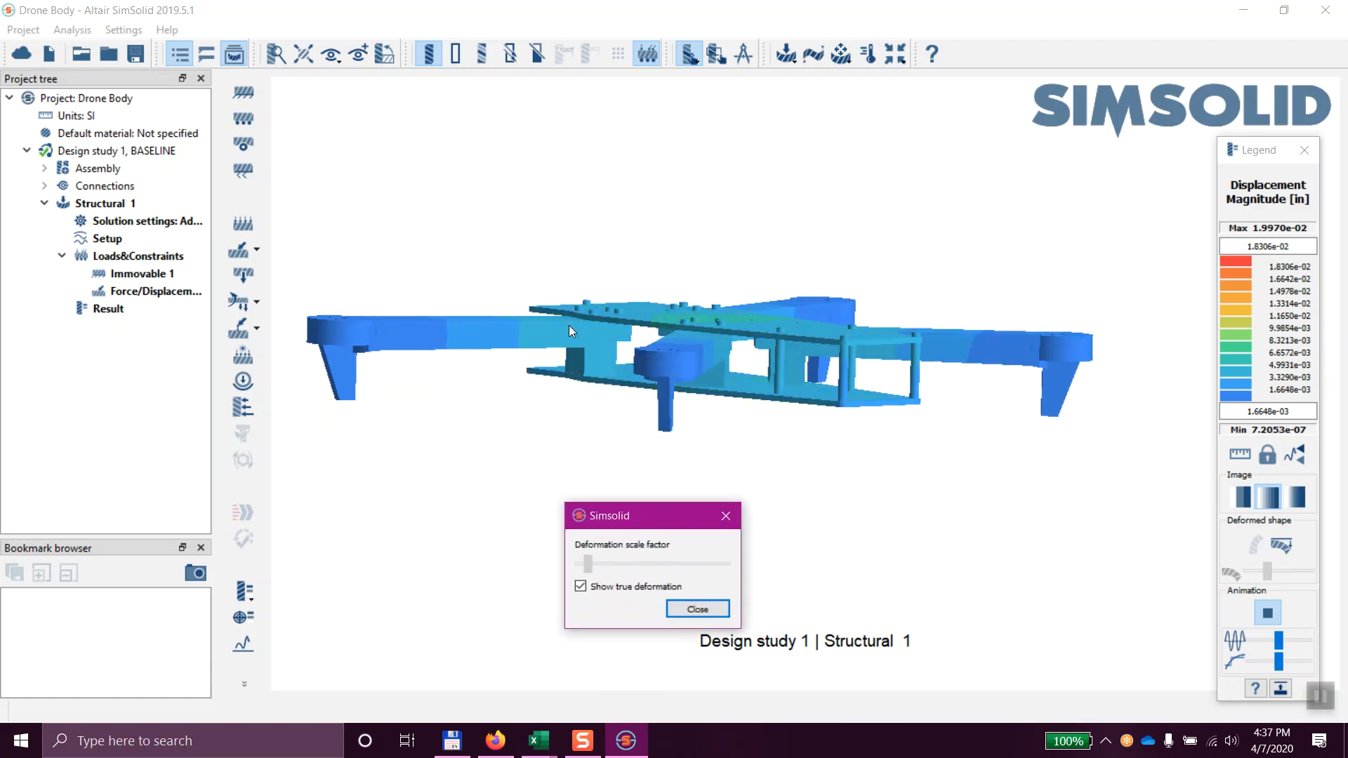
{"action": "scroll", "coordinate": [570, 328], "scroll_direction": "up", "scroll_amount": 5}
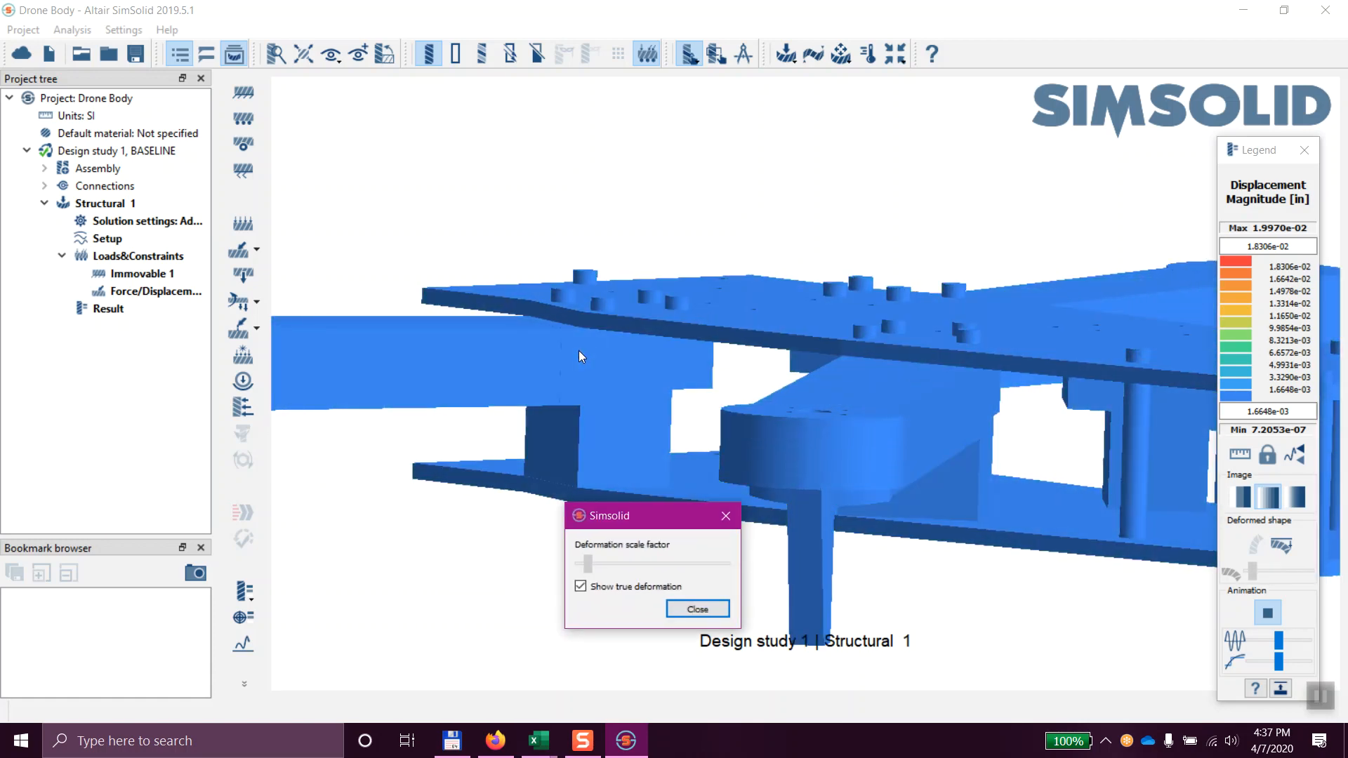
{"action": "scroll", "coordinate": [583, 353], "scroll_direction": "down", "scroll_amount": 5}
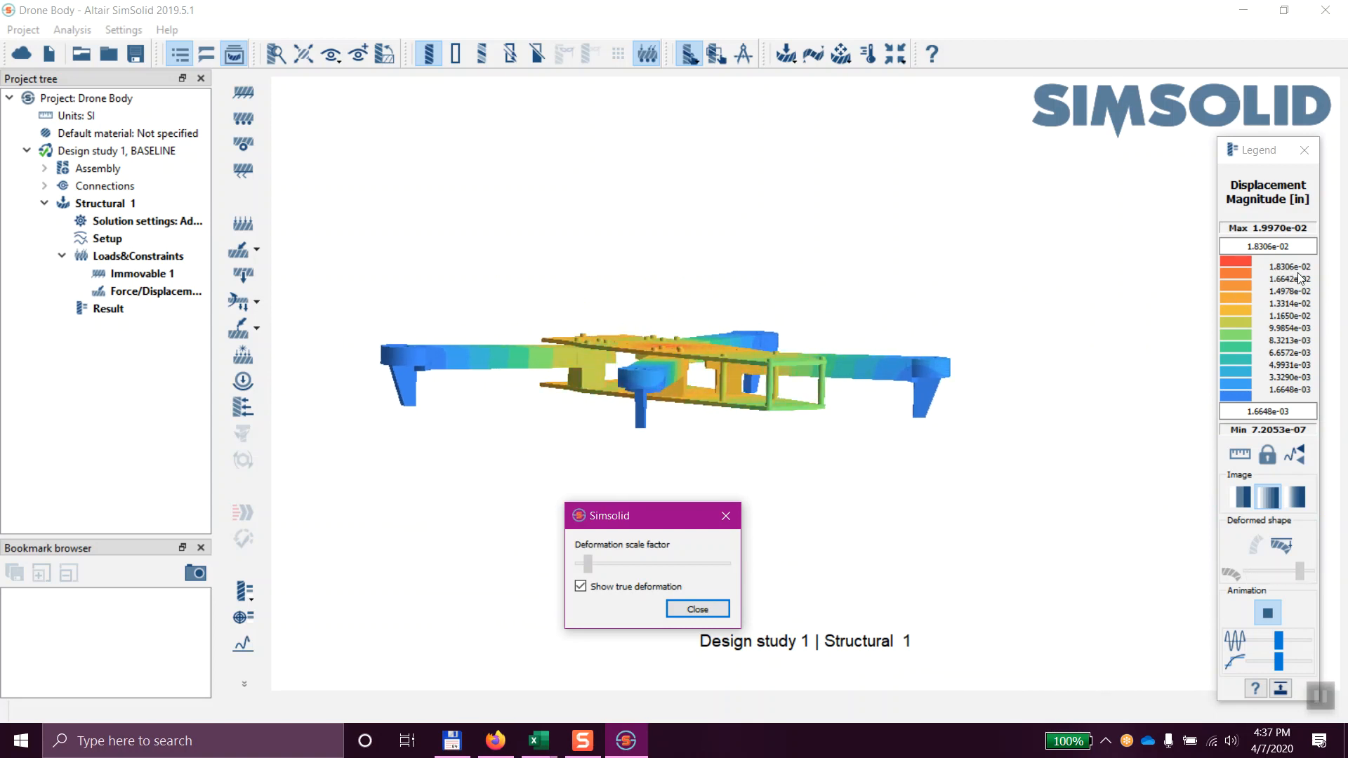
Turn off true deformation, lower the deformation scale factor to near its minimum, and close the scale settings
{"action": "left_click", "coordinate": [580, 587]}
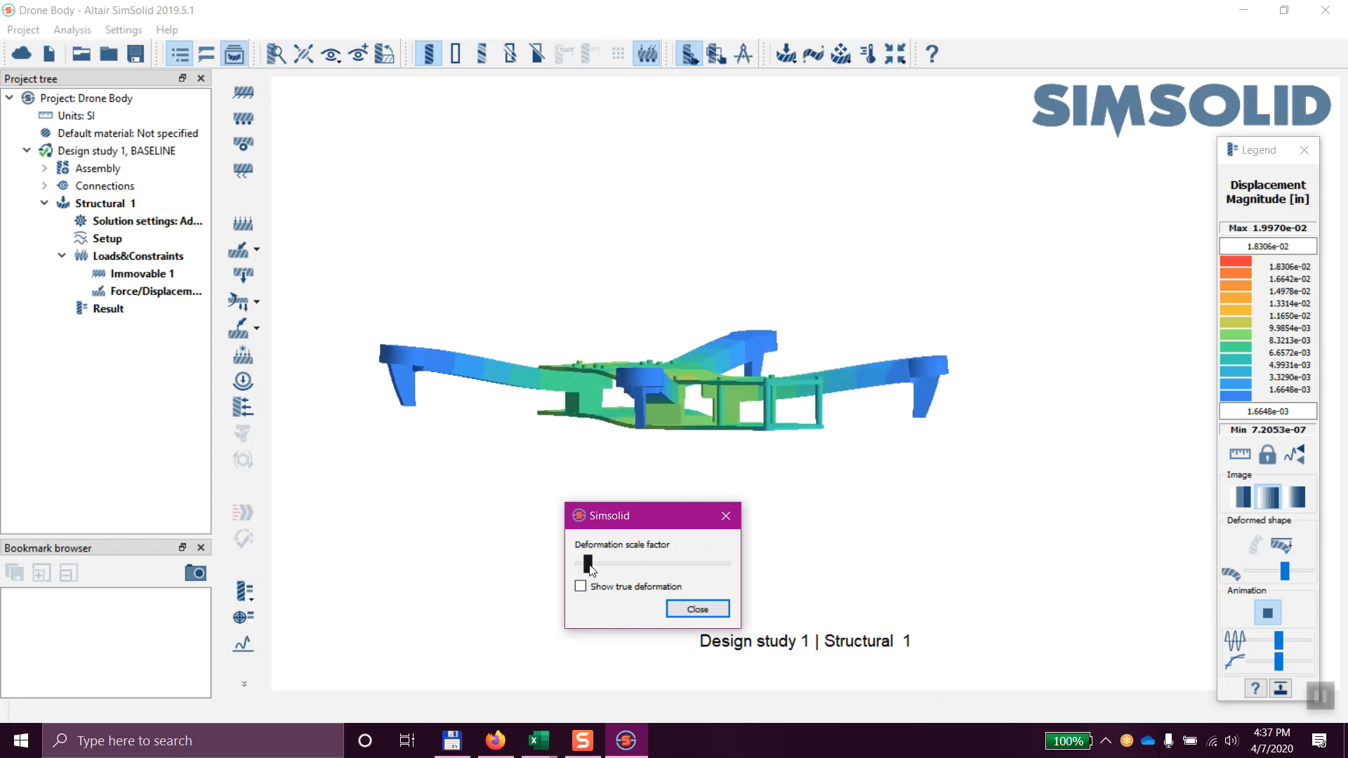
{"action": "left_click_drag", "start_coordinate": [589, 563], "coordinate": [584, 563]}
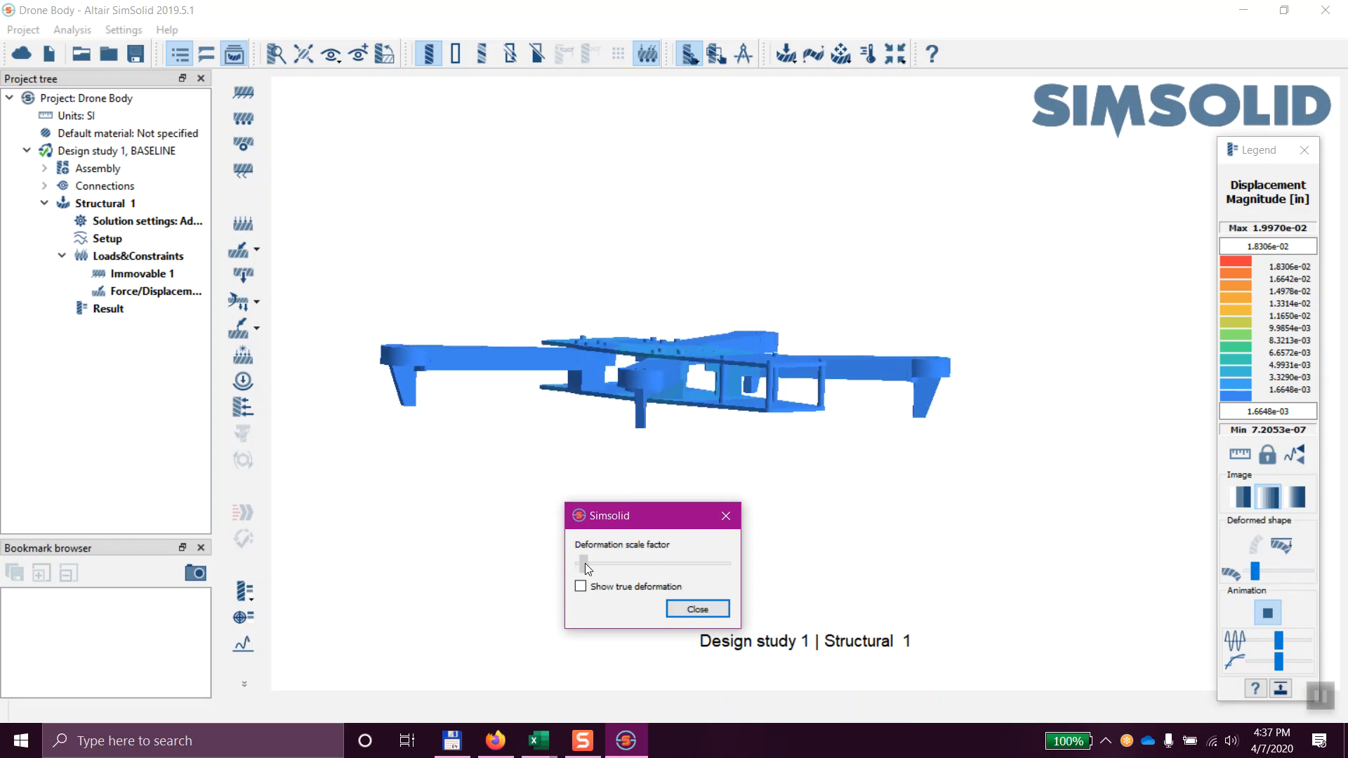
{"action": "left_click_drag", "start_coordinate": [584, 563], "coordinate": [583, 563]}
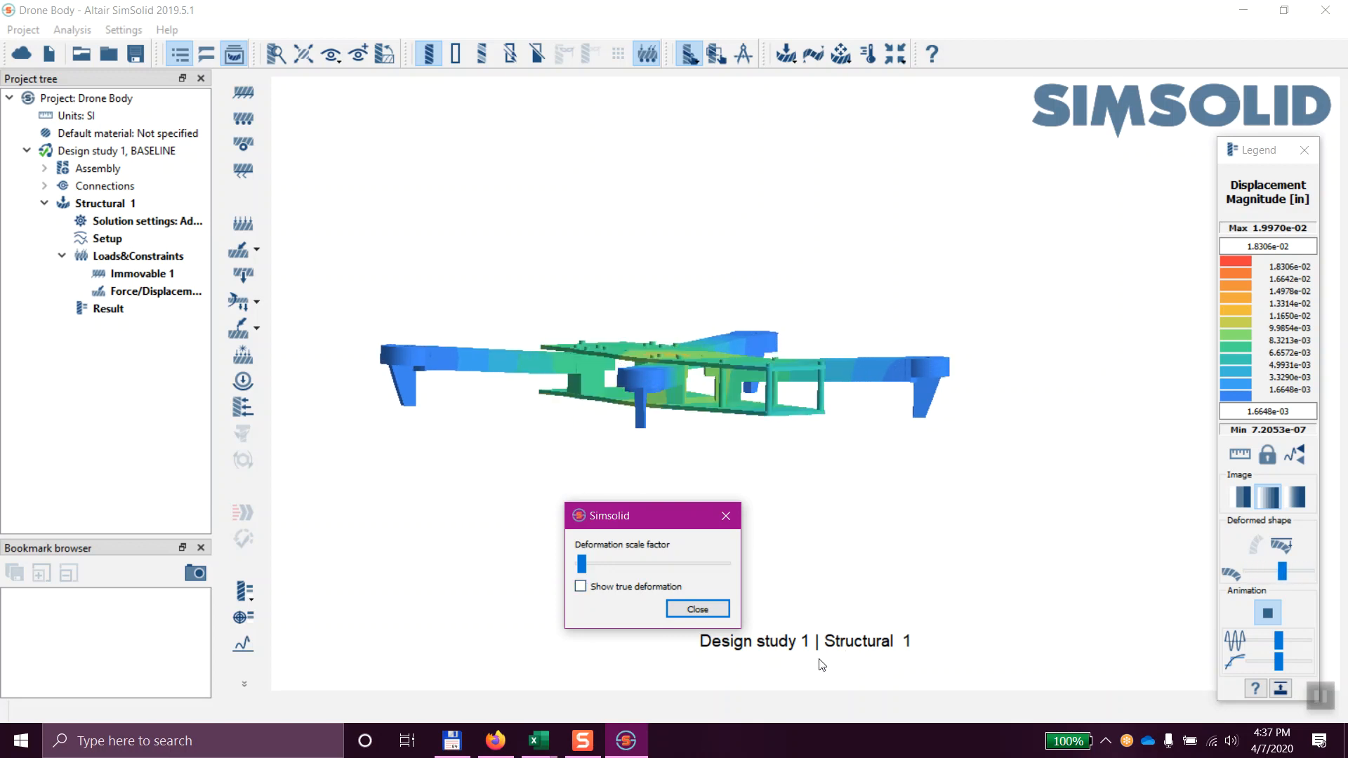
{"action": "left_click", "coordinate": [700, 611]}
Stop the animation and show the displacement contour on the fully deformed shape, seen from above the Top Plate
{"action": "left_click_drag", "start_coordinate": [569, 452], "coordinate": [582, 498]}
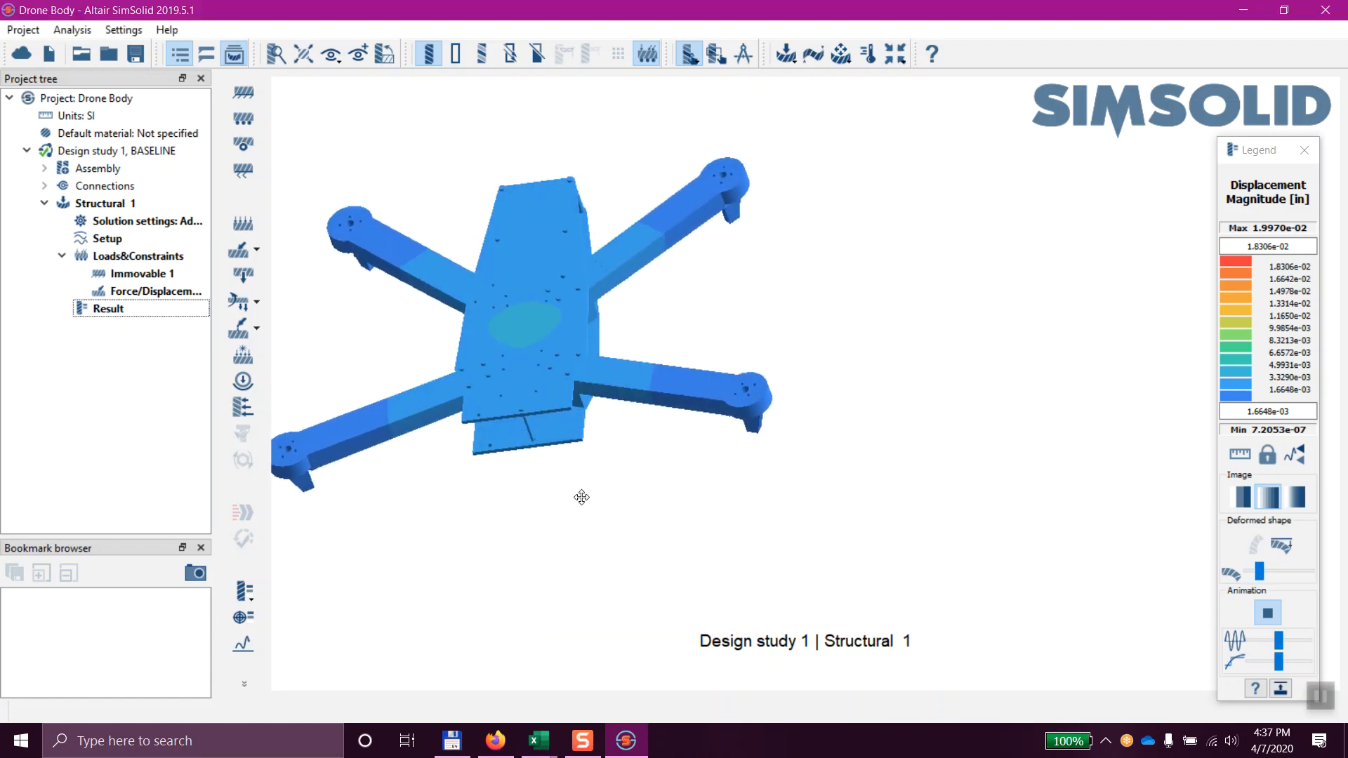
{"action": "scroll", "coordinate": [727, 447], "scroll_direction": "up", "scroll_amount": 3}
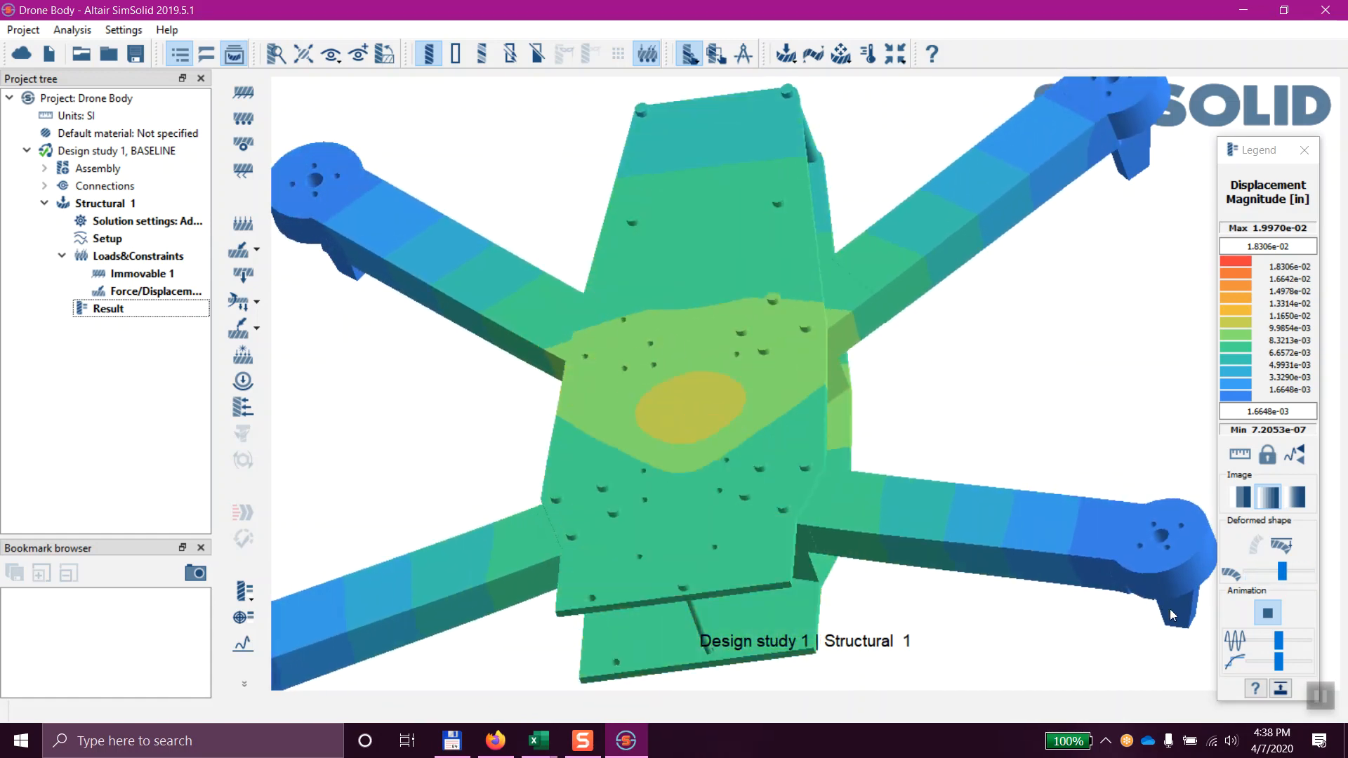
{"action": "left_click", "coordinate": [1267, 613]}
{"action": "mouse_move", "coordinate": [1283, 578]}
{"action": "left_mouse_down"}
{"action": "mouse_move", "coordinate": [1312, 570]}
{"action": "mouse_move", "coordinate": [1218, 570]}
{"action": "mouse_move", "coordinate": [1300, 572]}
{"action": "left_mouse_up"}
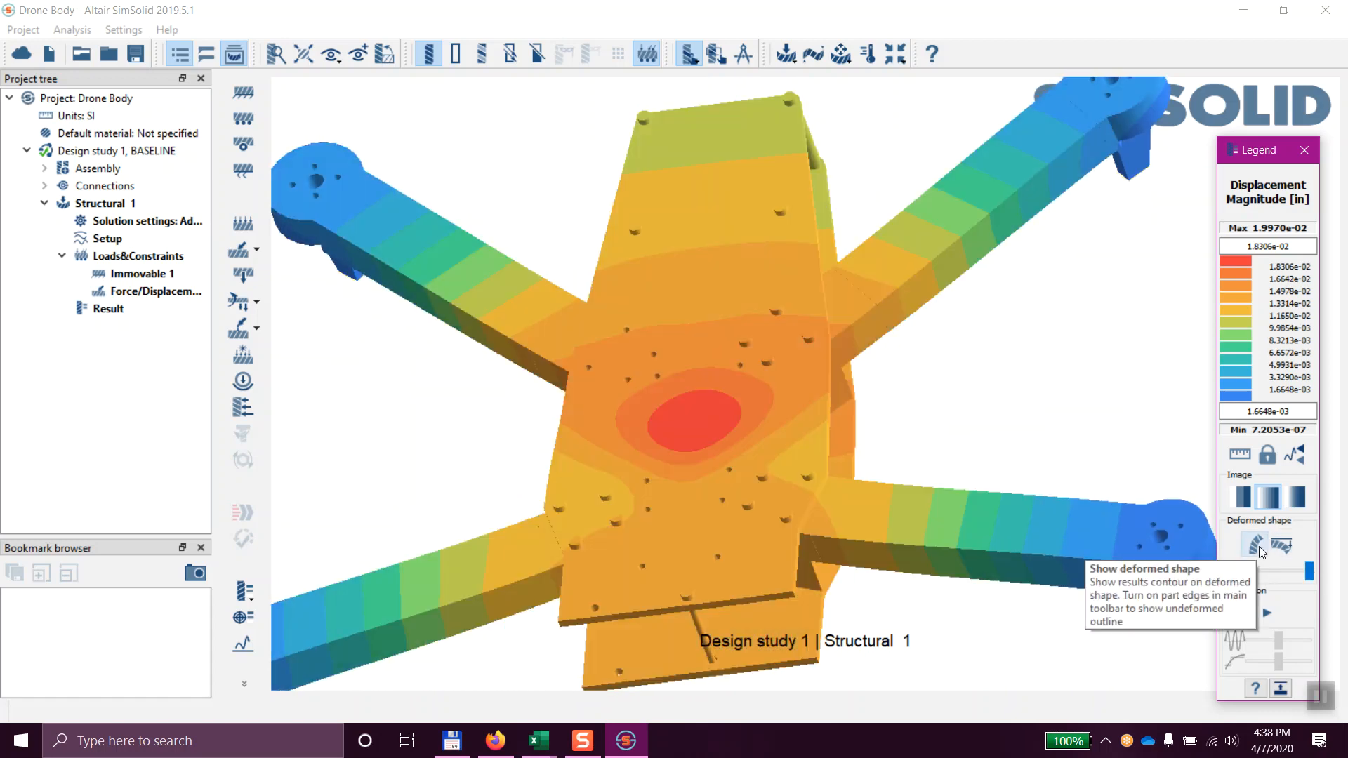
{"action": "left_click", "coordinate": [1256, 544]}
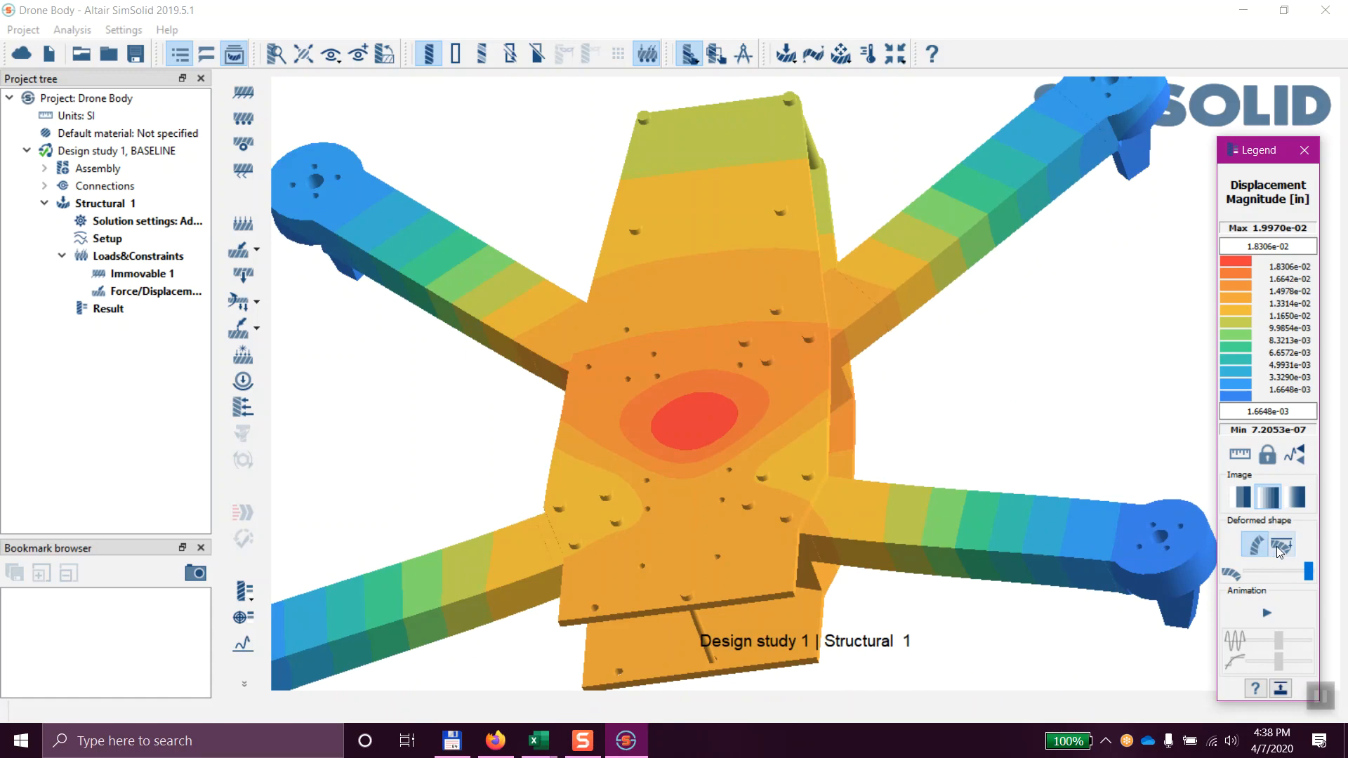
Preview a partial deformation of the drone, and compare the contour with the deformed shape off and on
{"action": "left_click_drag", "start_coordinate": [1311, 572], "coordinate": [1269, 570]}
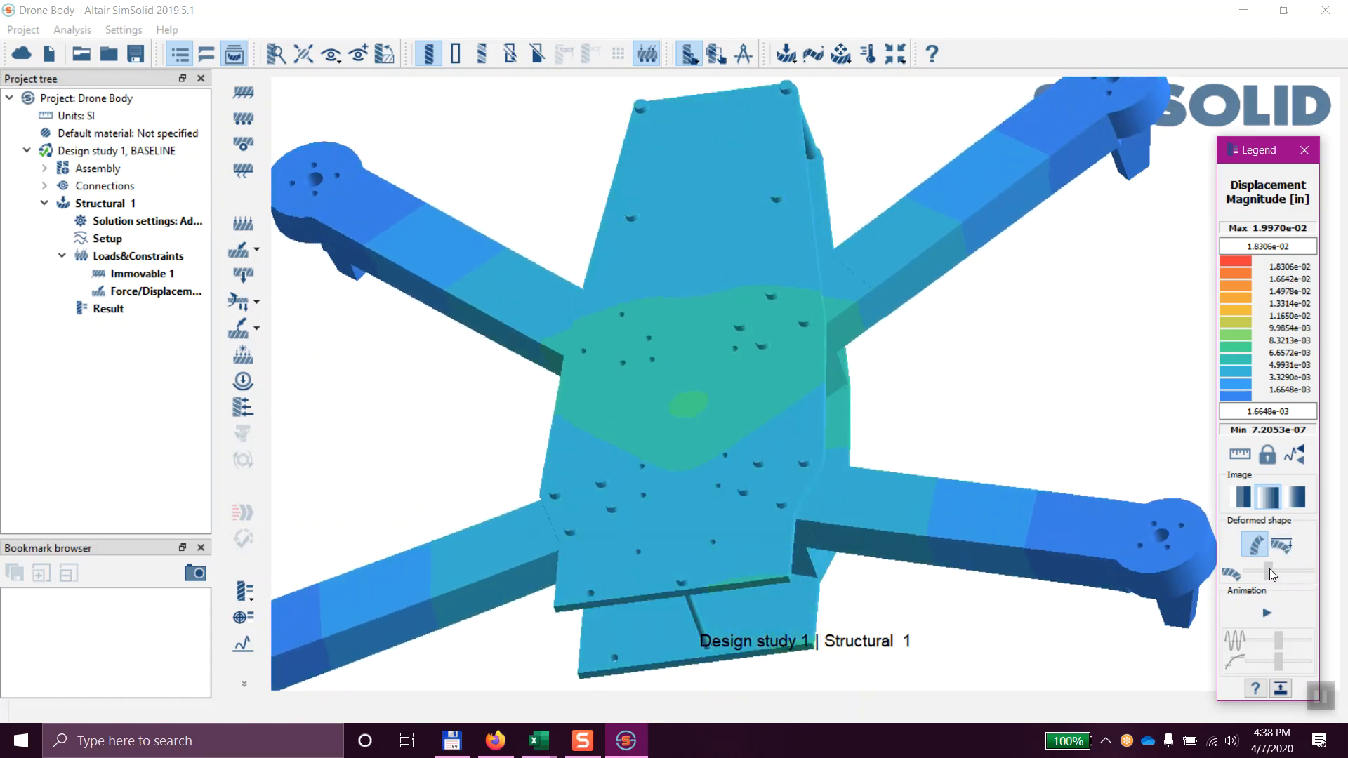
{"action": "left_click", "coordinate": [1257, 543]}
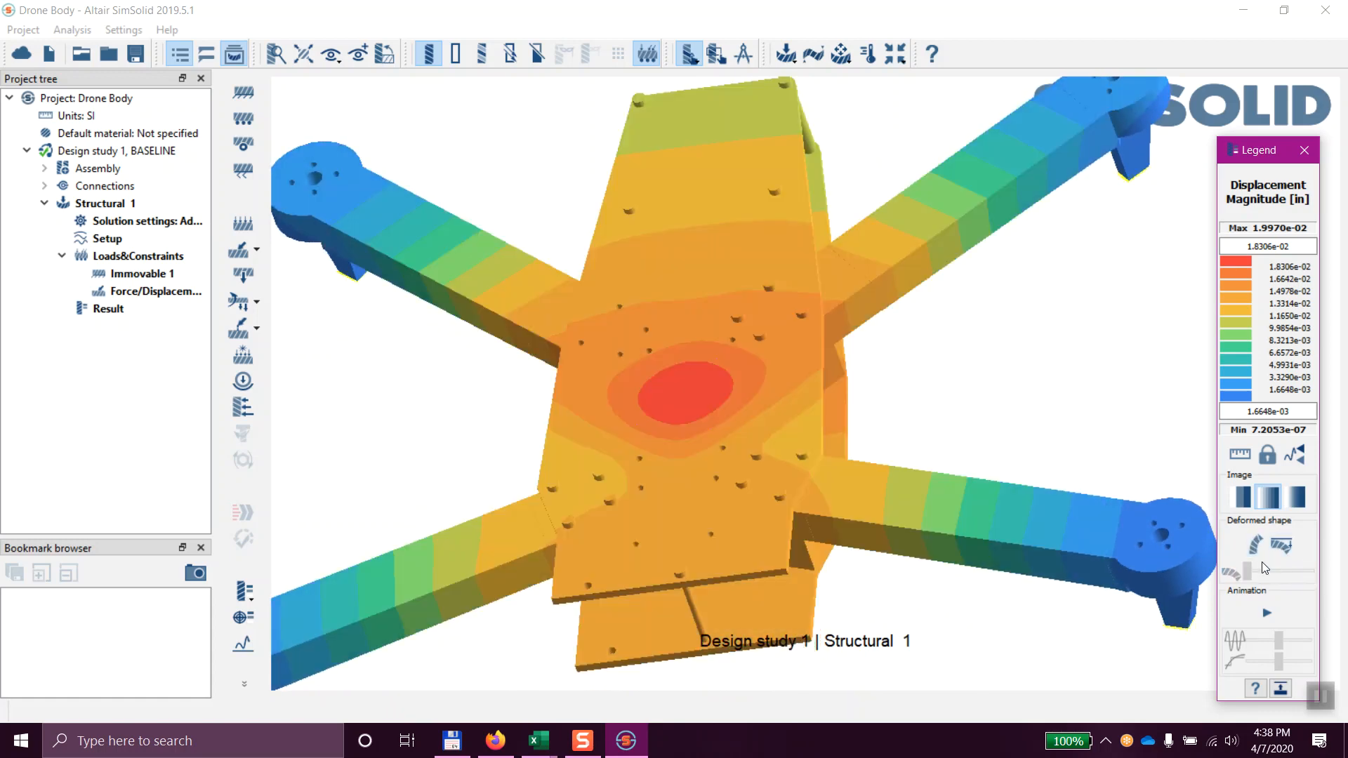
{"action": "left_click", "coordinate": [1257, 550]}
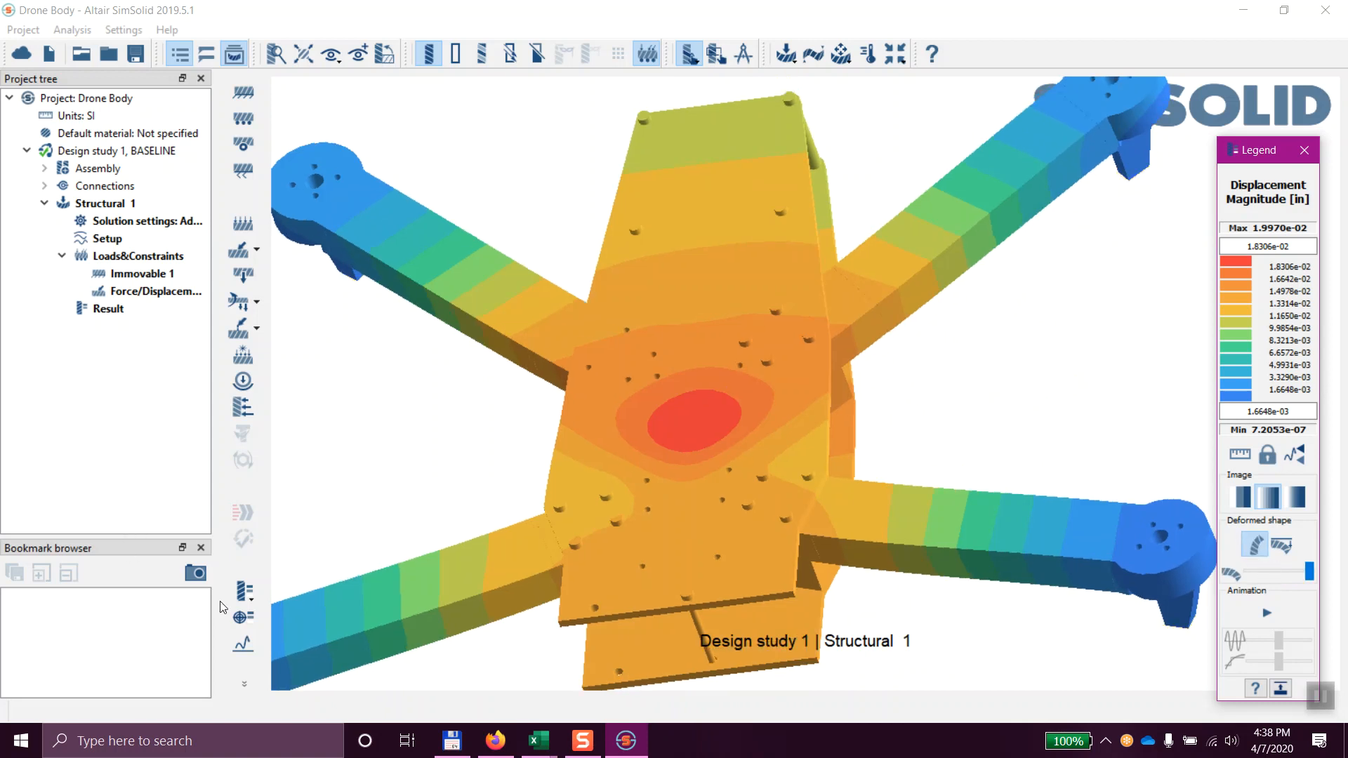
Switch the plotted result to Von Mises Stress and inspect the whole drone from above and from the side
{"action": "left_click", "coordinate": [245, 597]}
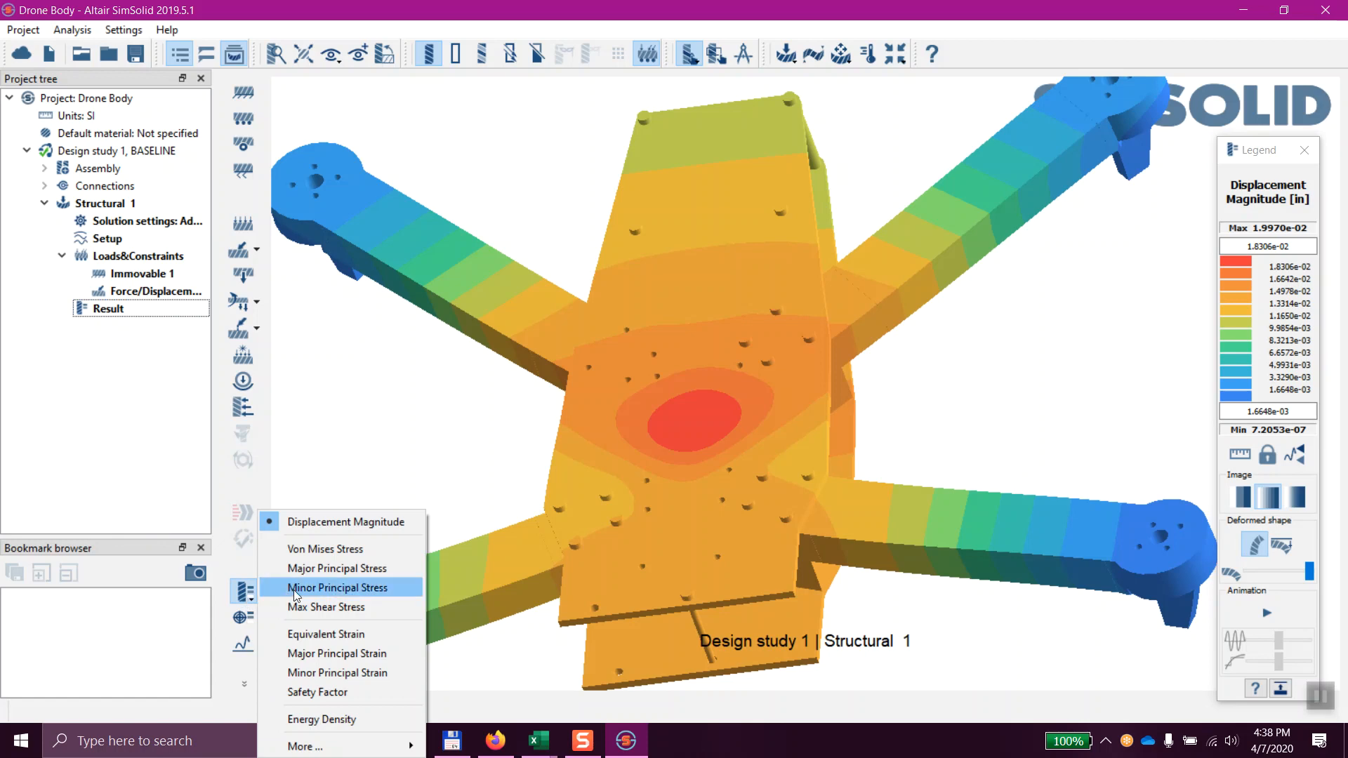
{"action": "left_click", "coordinate": [323, 551]}
{"action": "left_click_drag", "start_coordinate": [882, 634], "coordinate": [848, 601]}
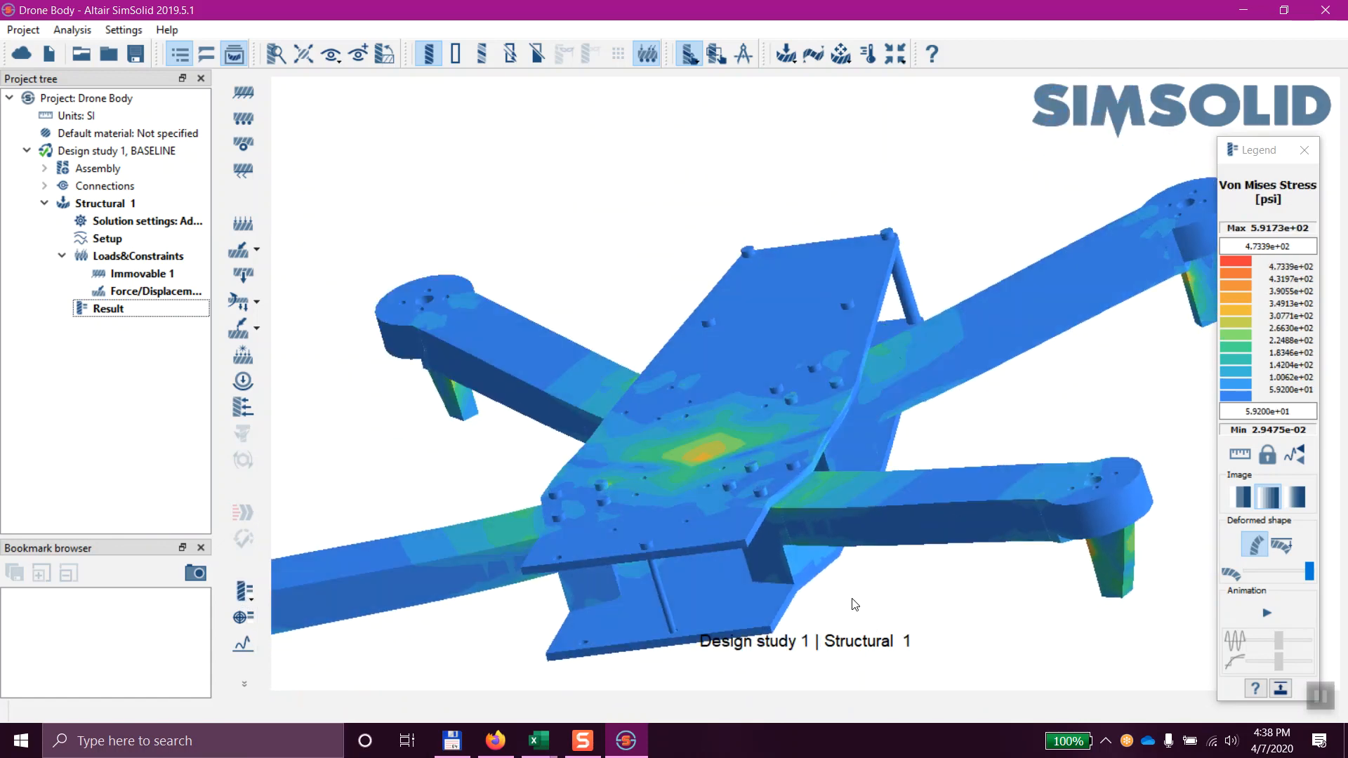
{"action": "scroll", "coordinate": [855, 605], "scroll_direction": "down", "scroll_amount": 1}
{"action": "left_click_drag", "start_coordinate": [986, 405], "coordinate": [941, 477]}
{"action": "scroll", "coordinate": [941, 521], "scroll_direction": "down", "scroll_amount": 4}
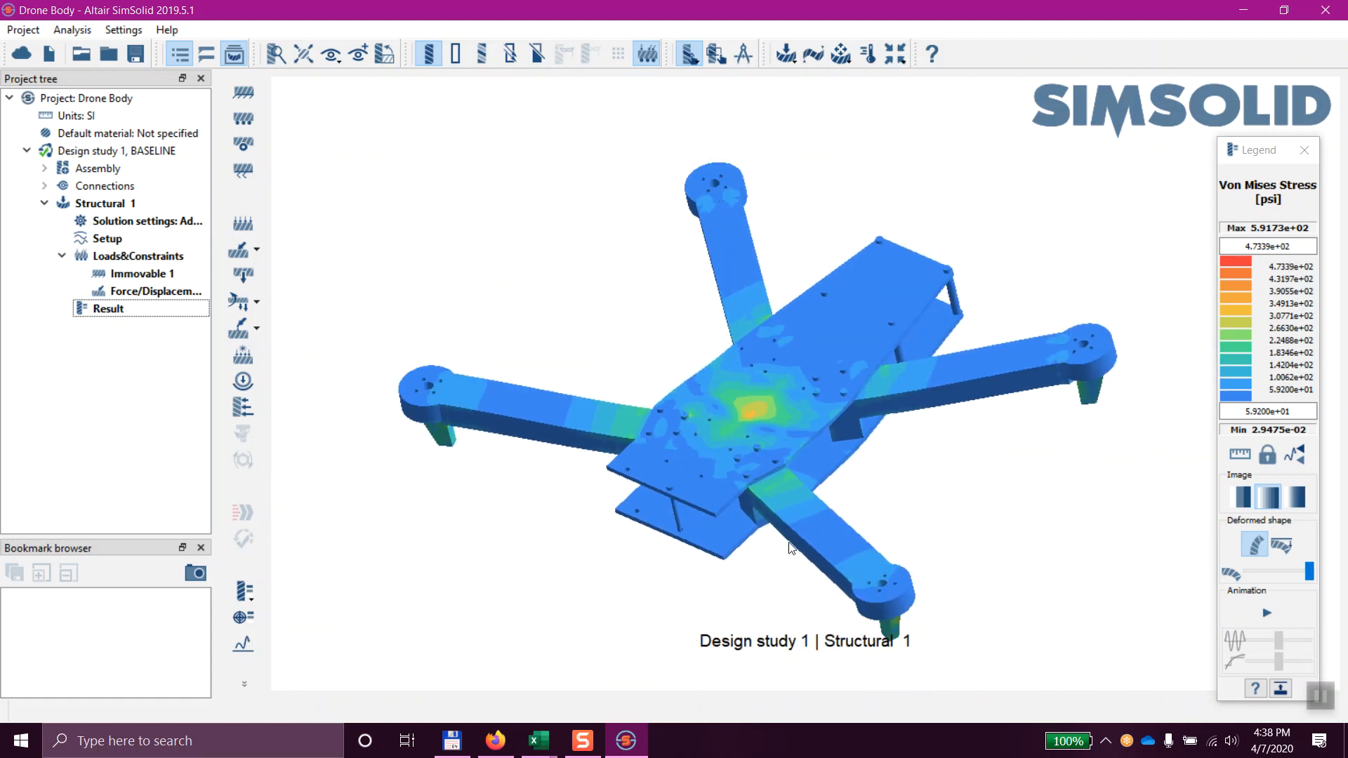
{"action": "left_click_drag", "start_coordinate": [616, 580], "coordinate": [624, 515]}
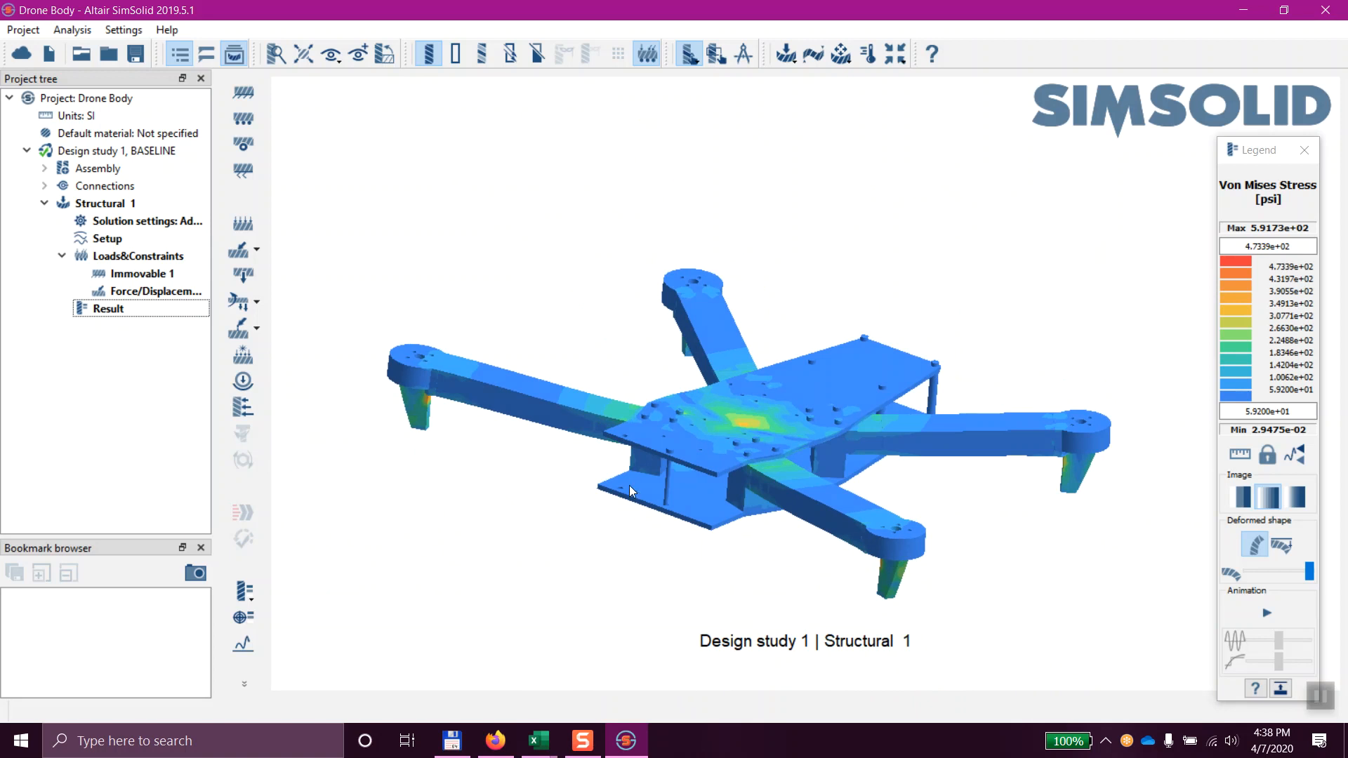
{"action": "left_click_drag", "start_coordinate": [590, 473], "coordinate": [761, 553]}
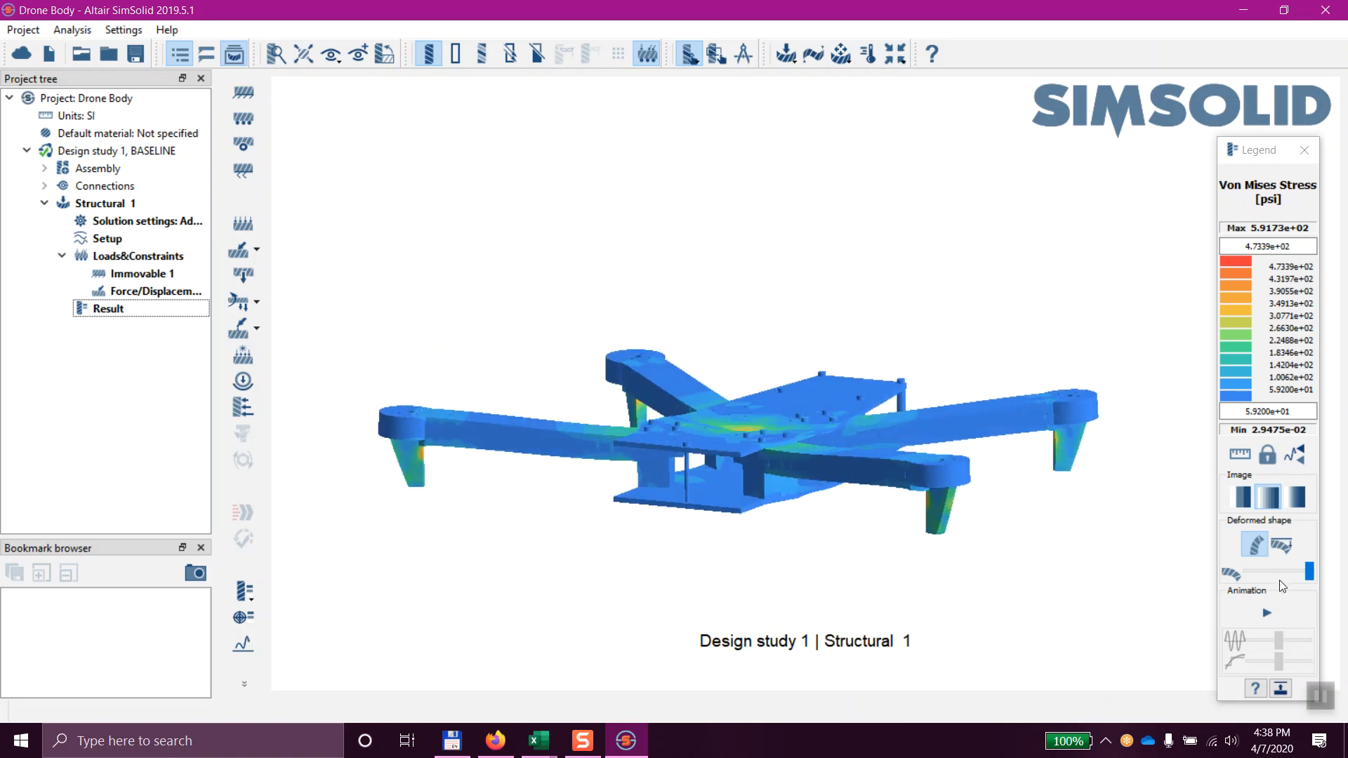
Animate the Von Mises Stress result and bookmark it in an angled view showing the whole drone
{"action": "left_click", "coordinate": [1267, 612]}
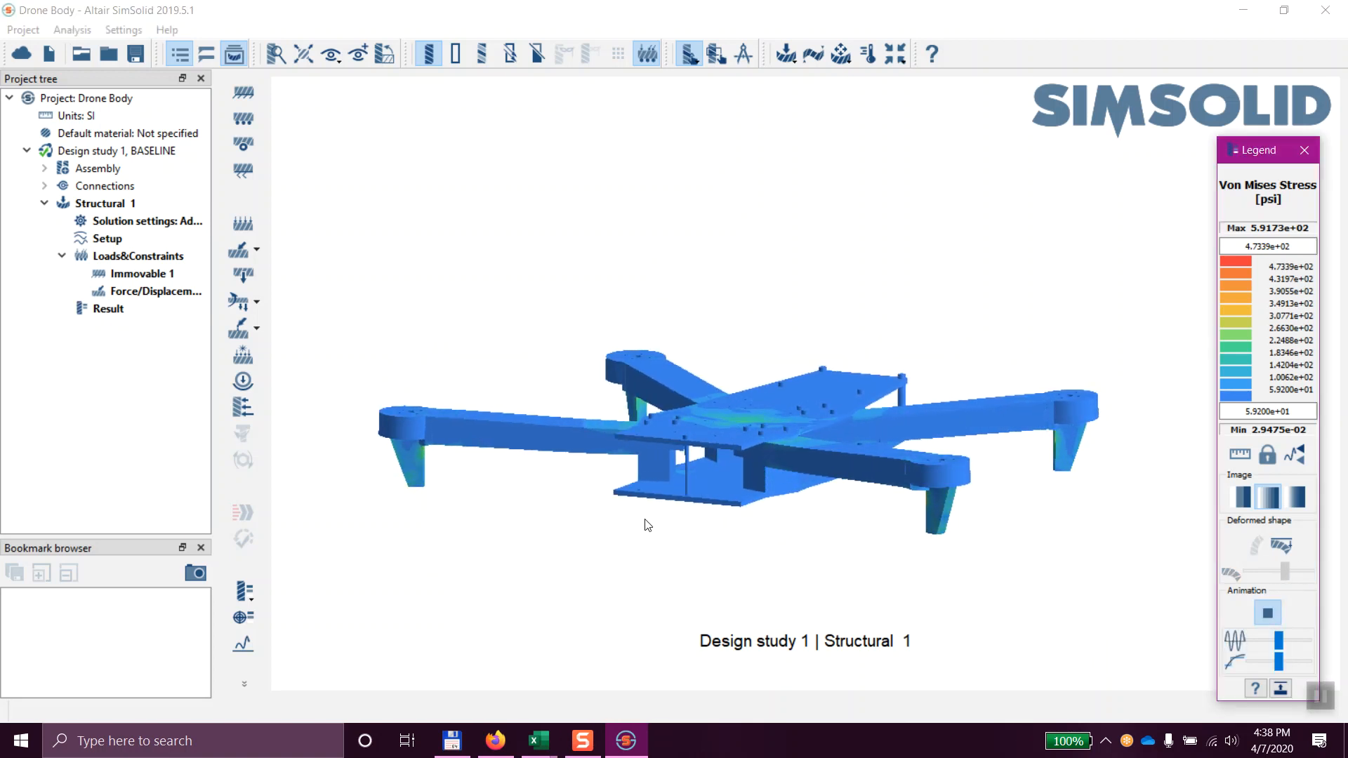
{"action": "left_click_drag", "start_coordinate": [644, 527], "coordinate": [658, 573]}
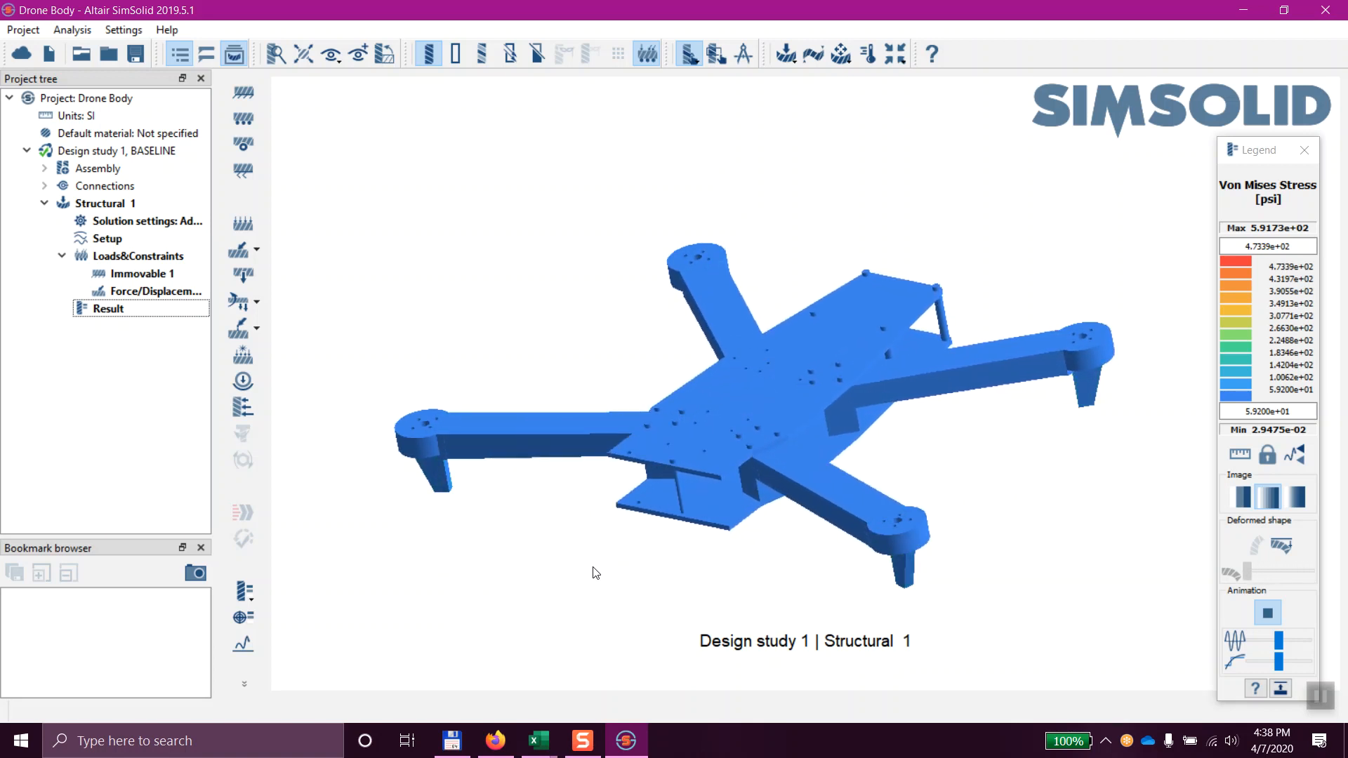
{"action": "left_click", "coordinate": [196, 574]}
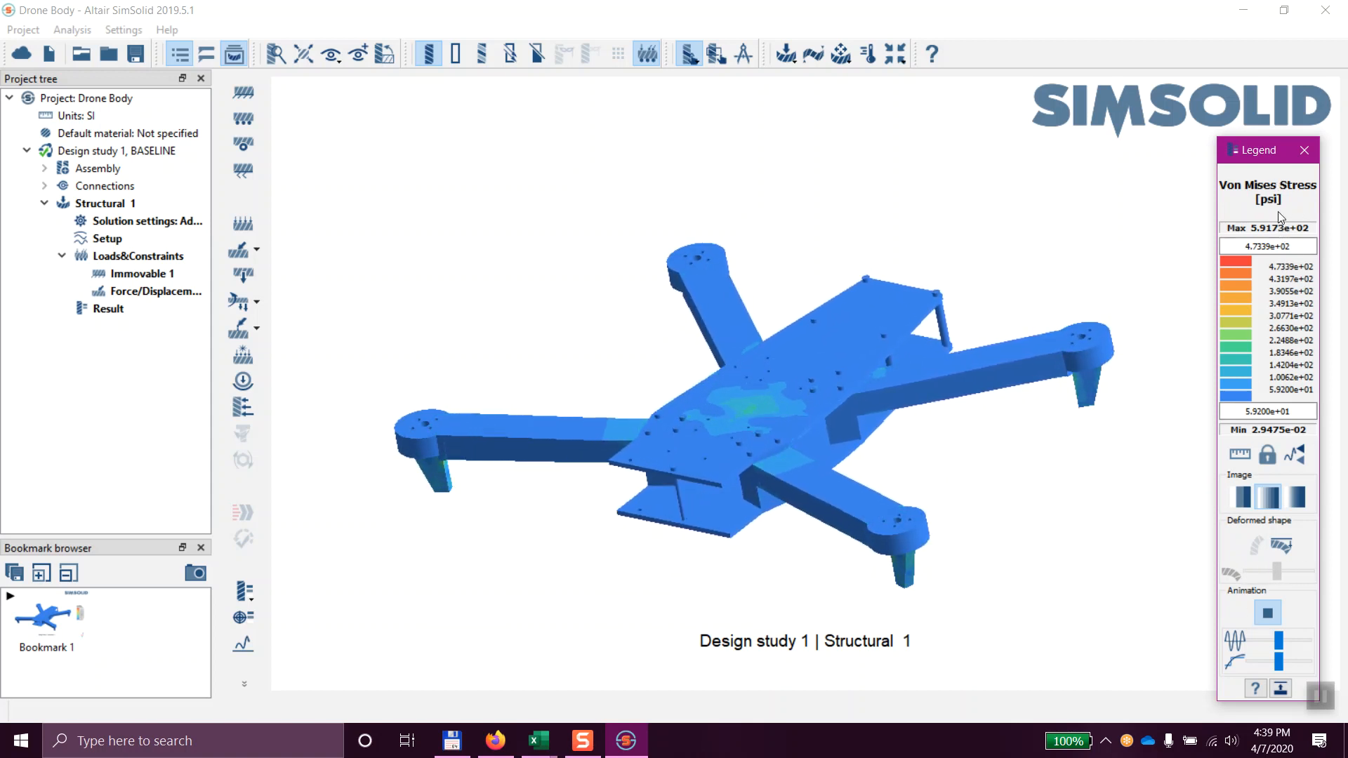
Switch the animated plot back to Displacement Magnitude and save it as a second bookmark
{"action": "left_click", "coordinate": [243, 592]}
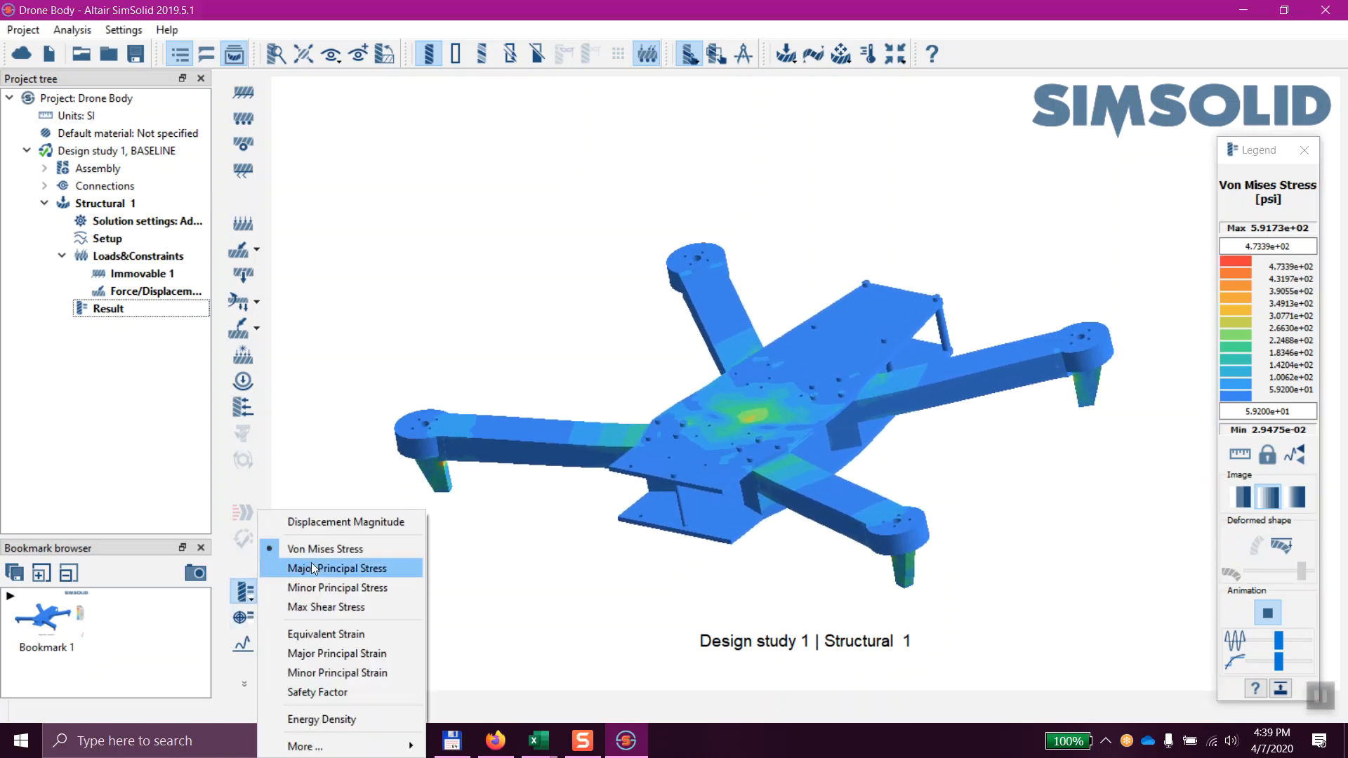
{"action": "left_click", "coordinate": [323, 521]}
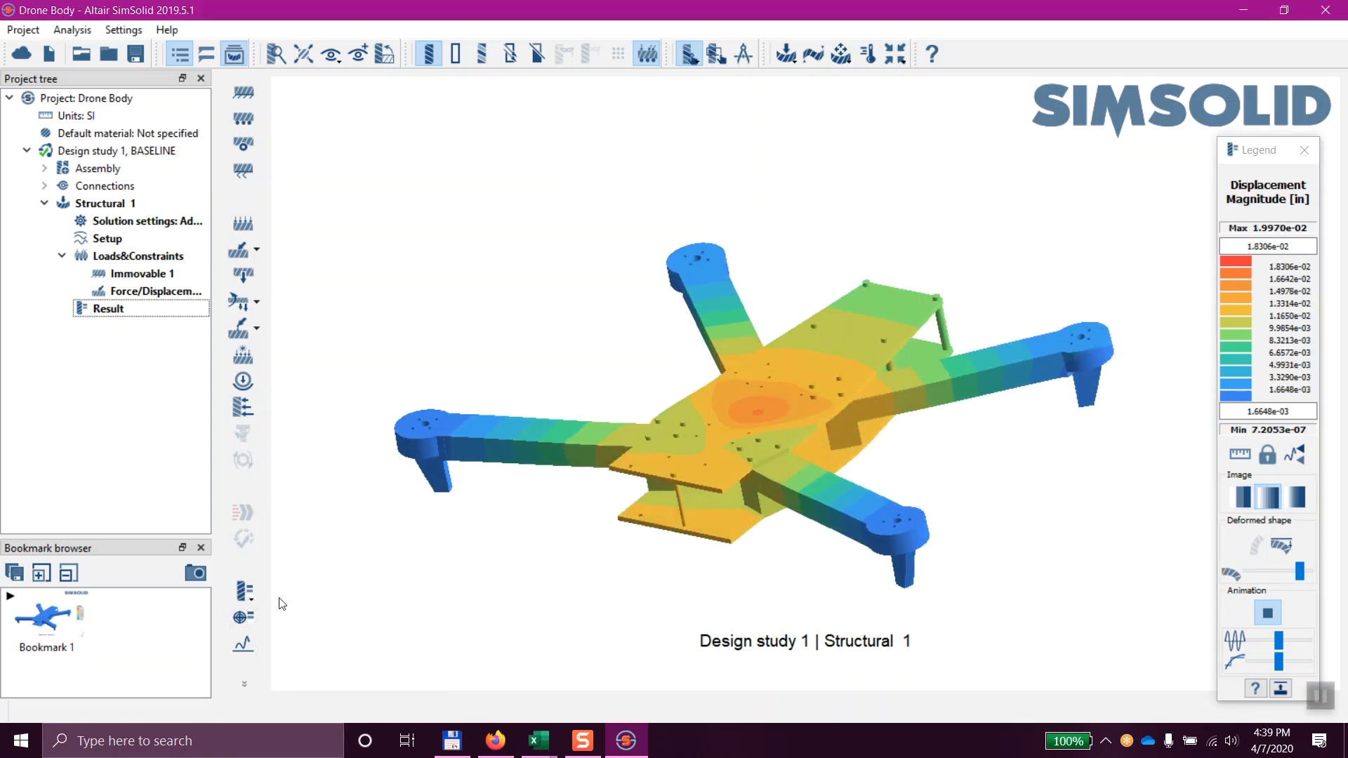
{"action": "left_click", "coordinate": [195, 574]}
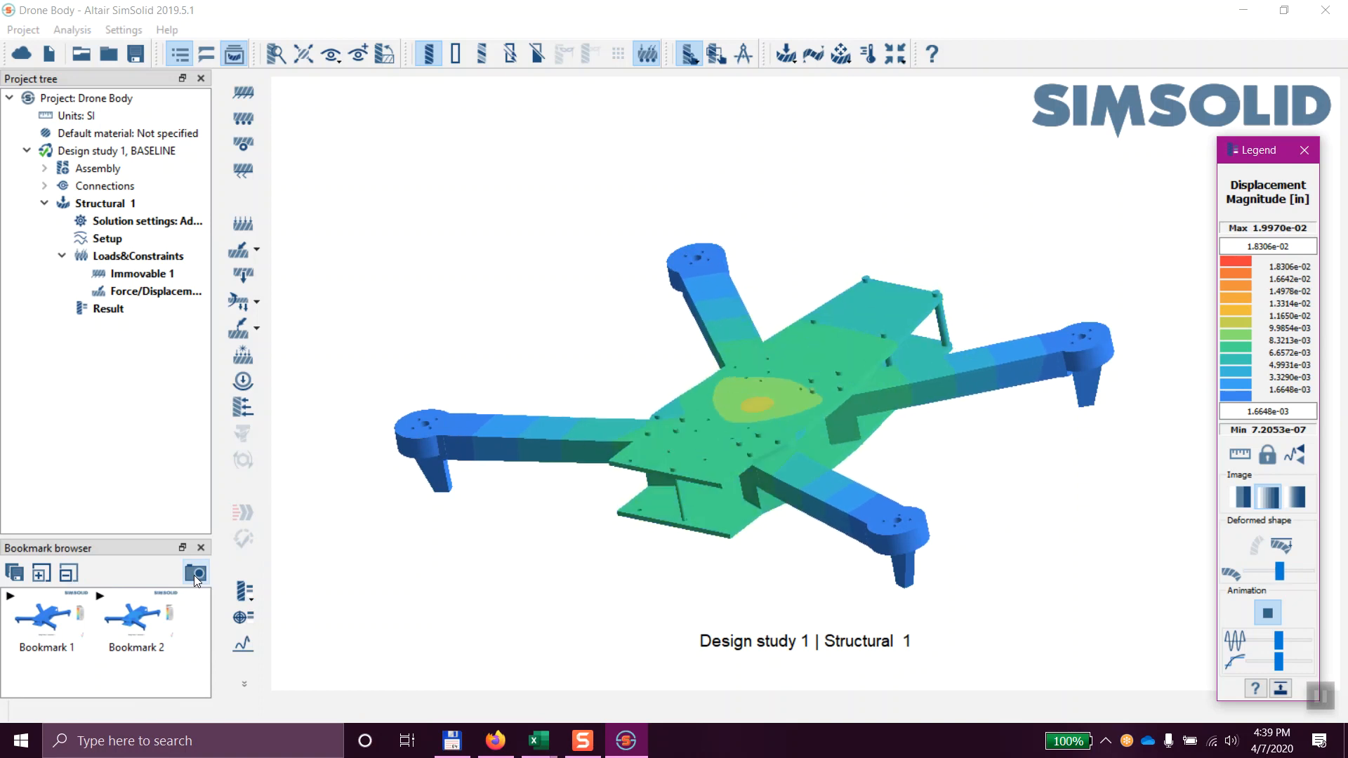
{"action": "left_click", "coordinate": [45, 647]}
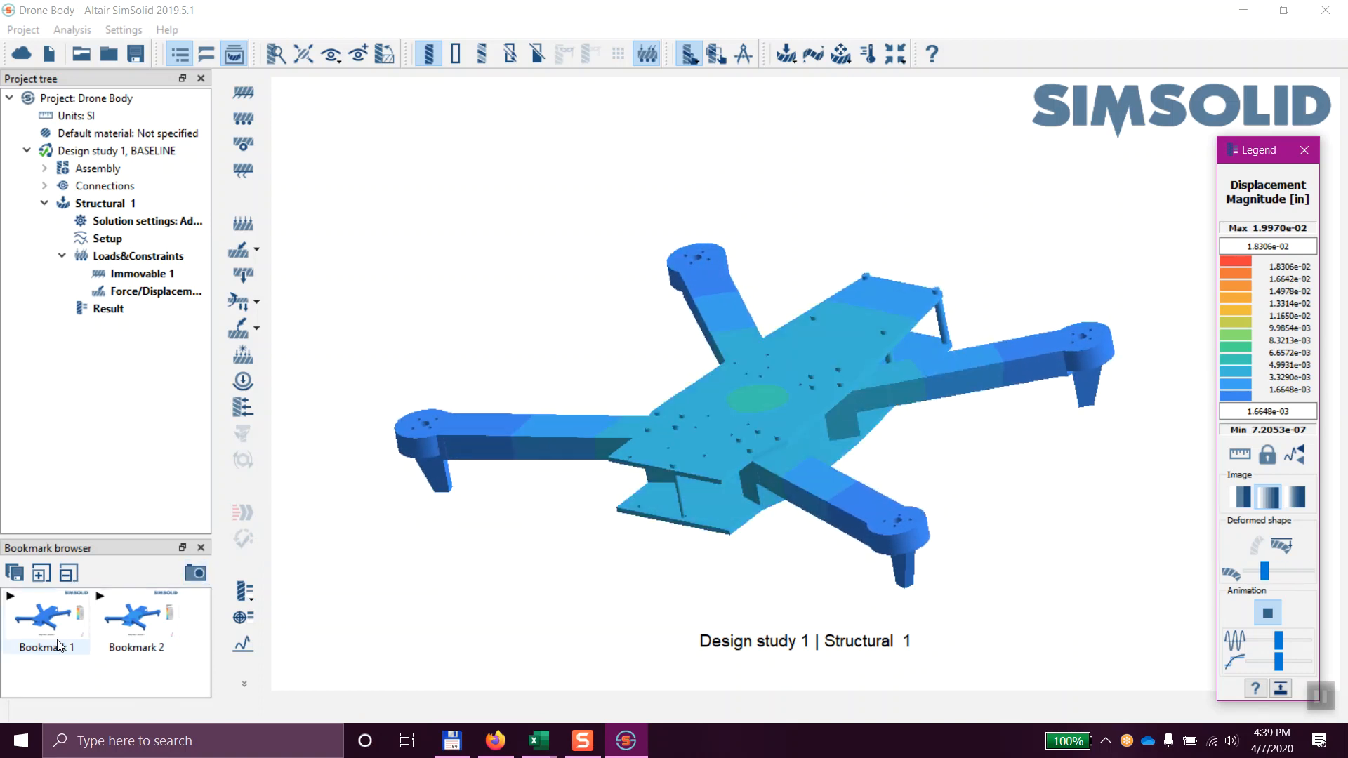
{"action": "left_click", "coordinate": [176, 652]}
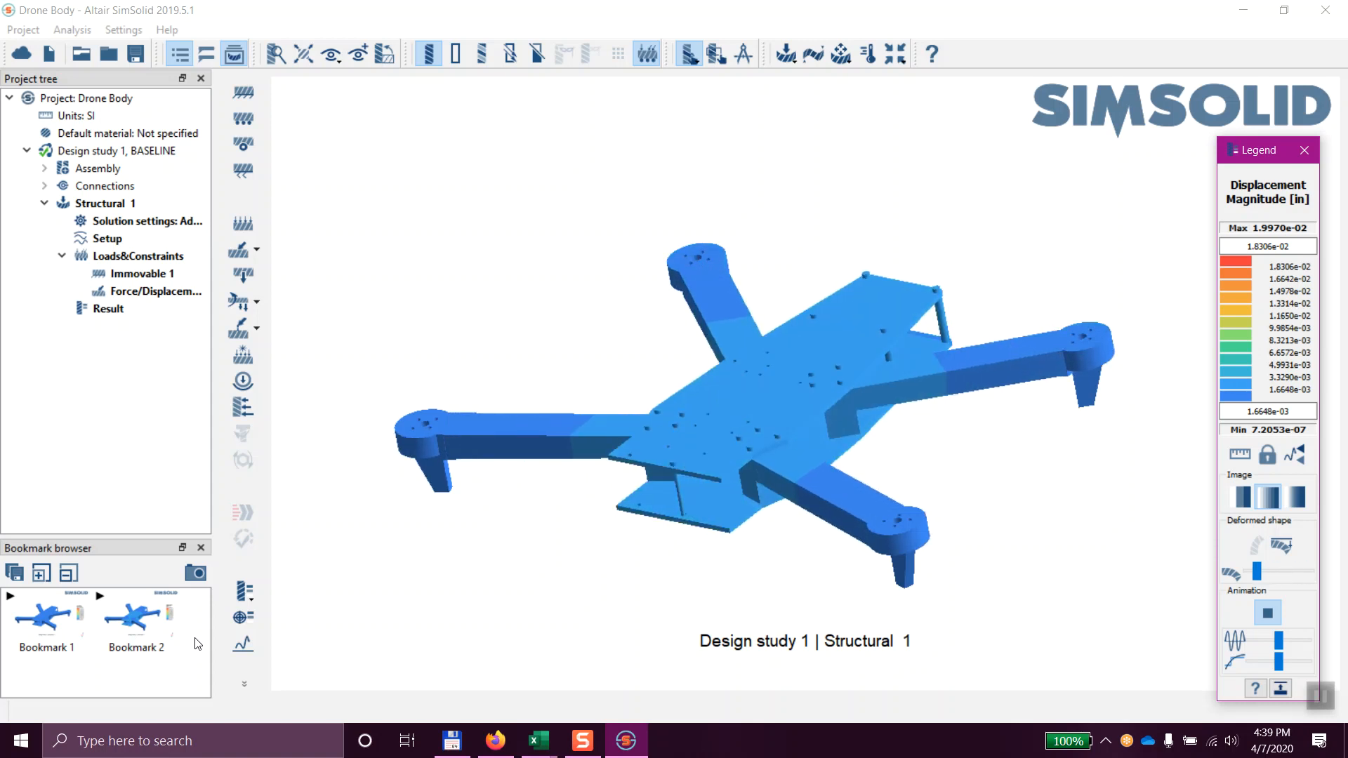